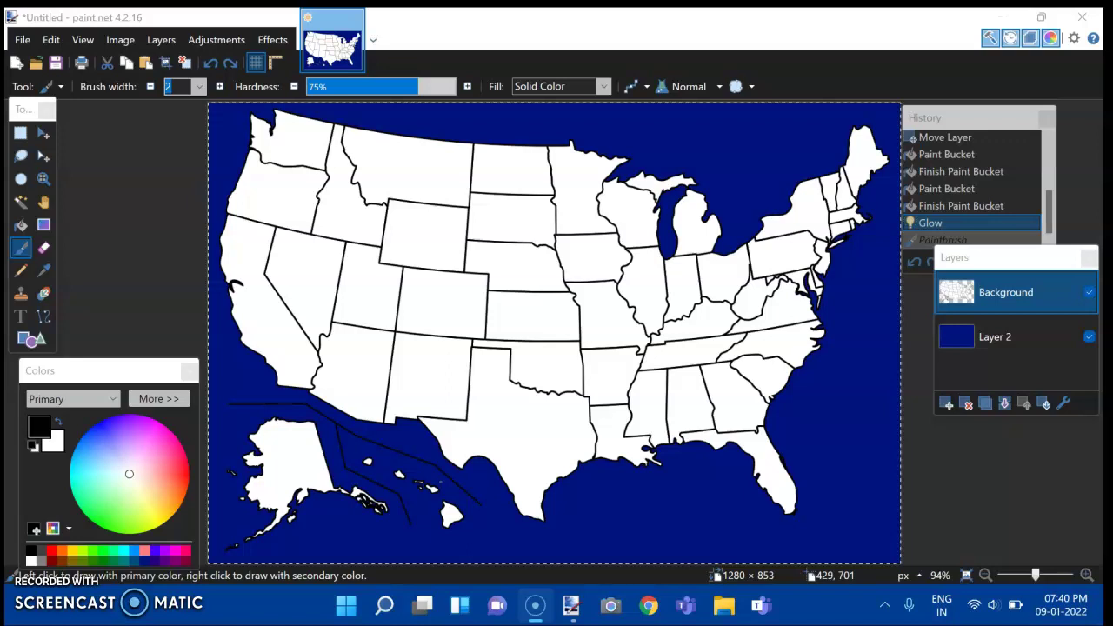
Step: Zoom in on Minnesota's northern border and redo the undone brush stroke
click(1086, 575)
click(1086, 575)
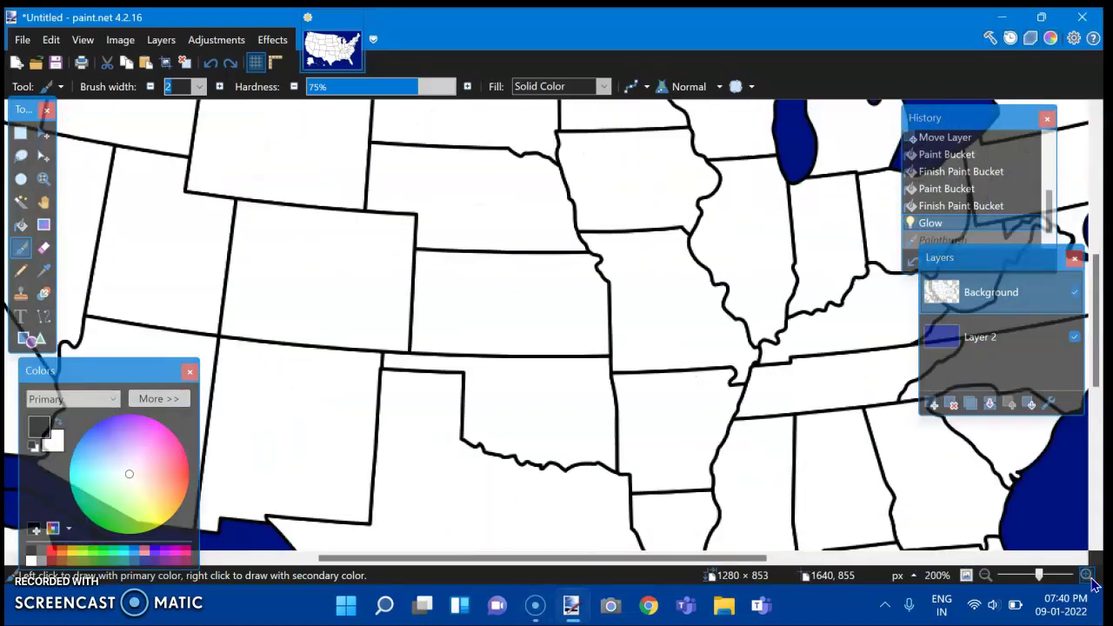
drag(1098, 357, 1097, 291)
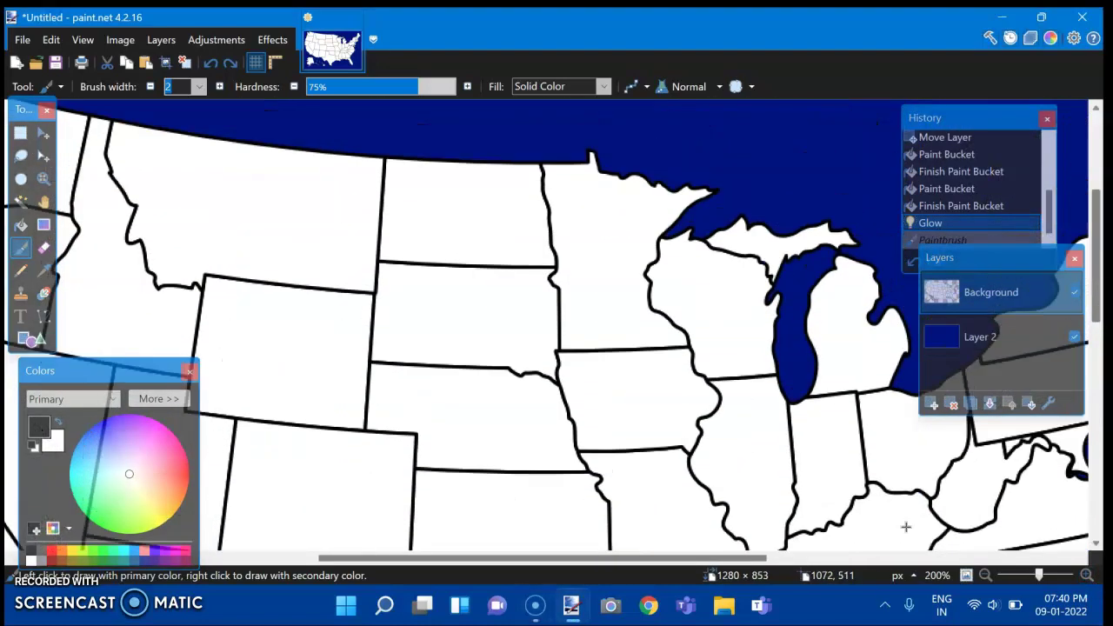
click(965, 574)
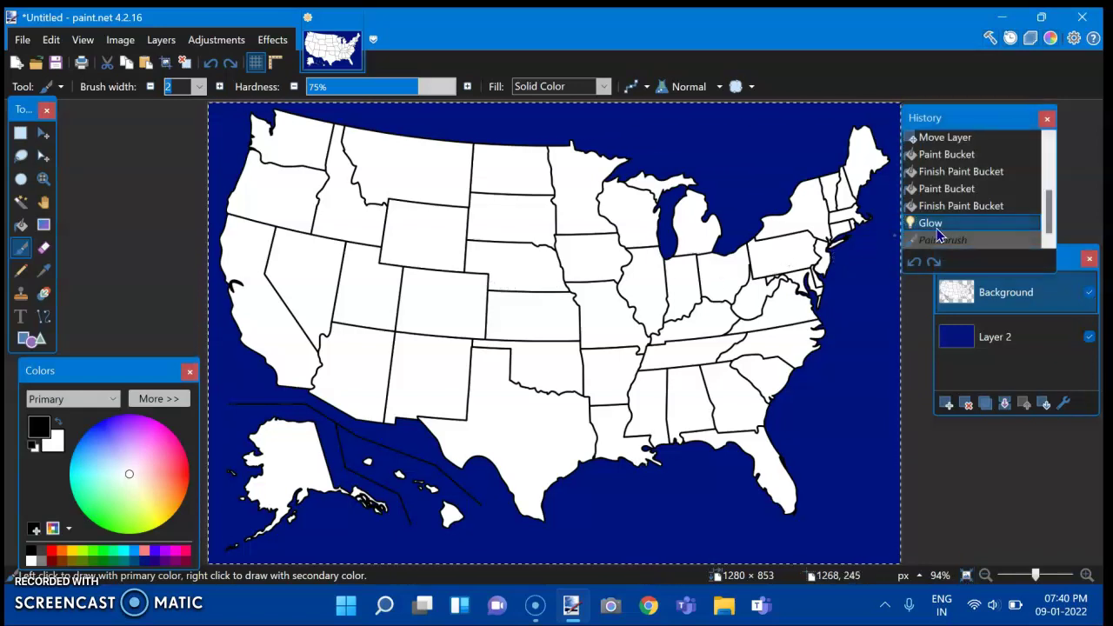
click(1088, 577)
click(1088, 576)
click(1088, 577)
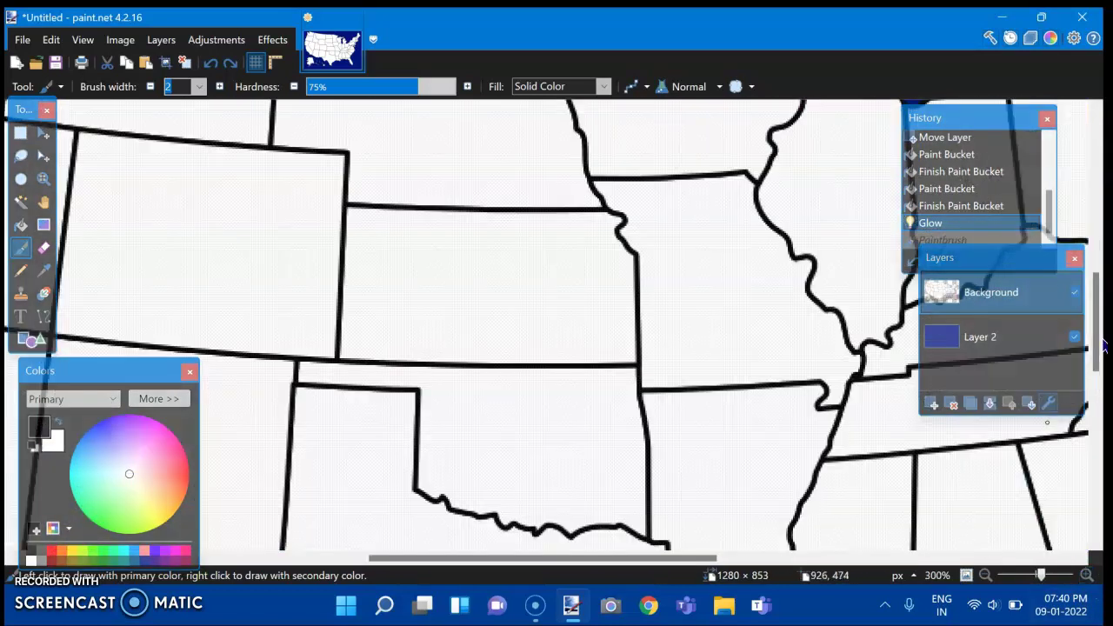
drag(1099, 339, 1100, 230)
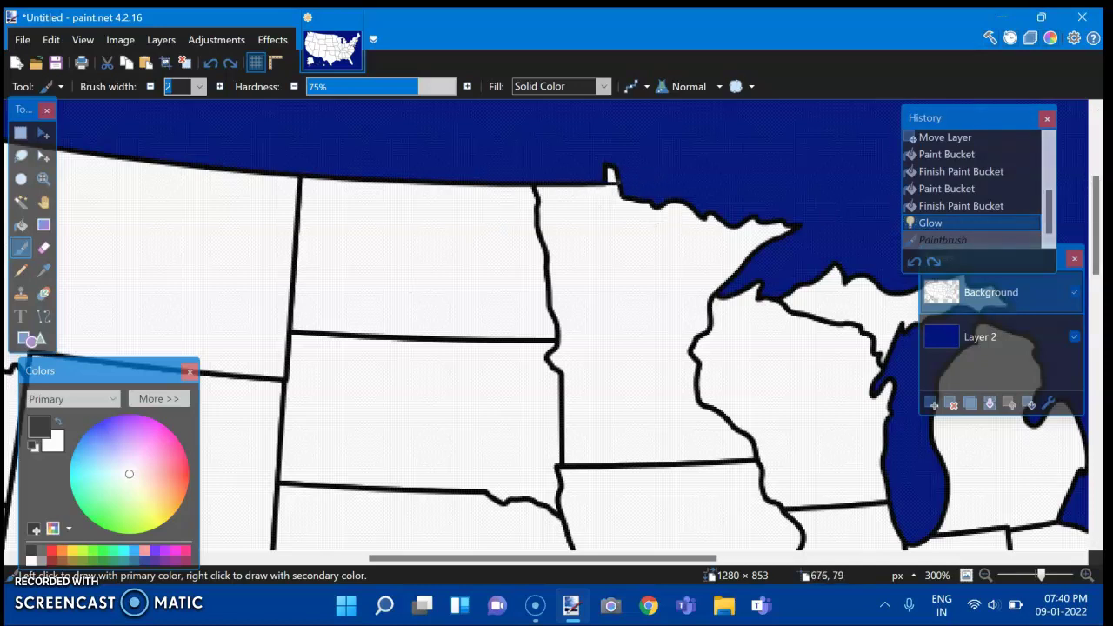
key(ctrl+y)
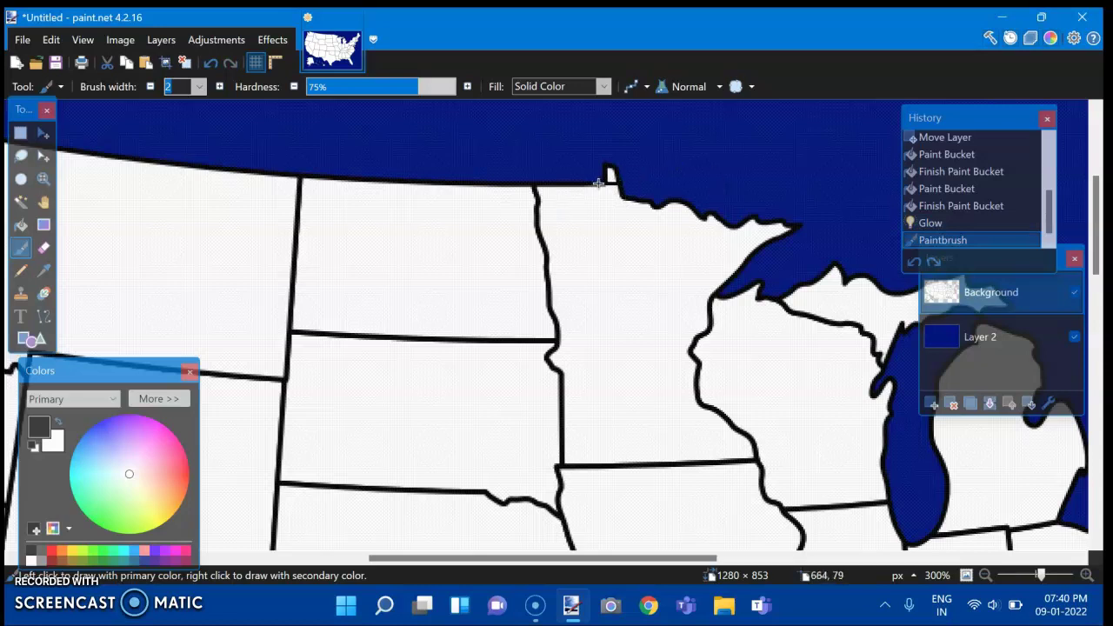
Step: Magic-wand the notch at Minnesota's tip, cut it, and erase the leftover speck
click(44, 270)
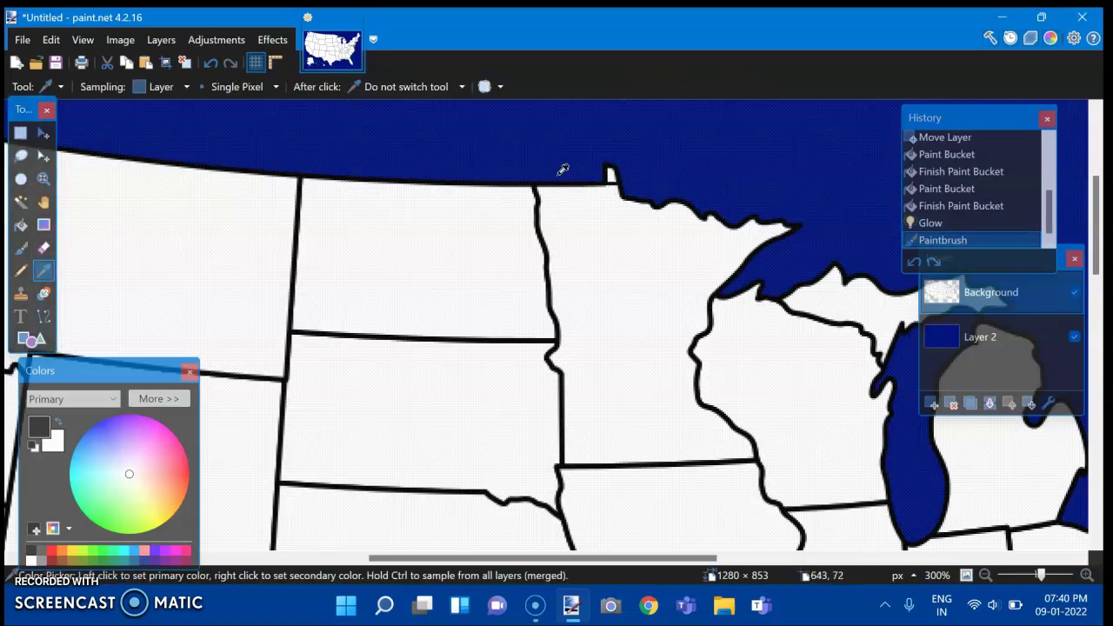
click(21, 201)
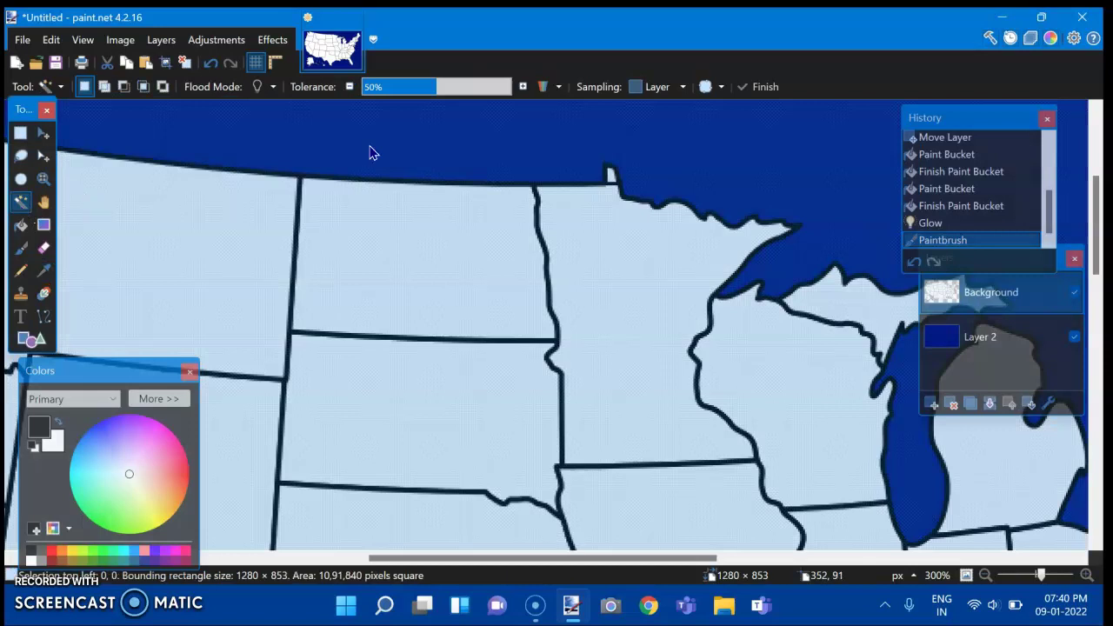
click(618, 184)
drag(608, 174, 611, 175)
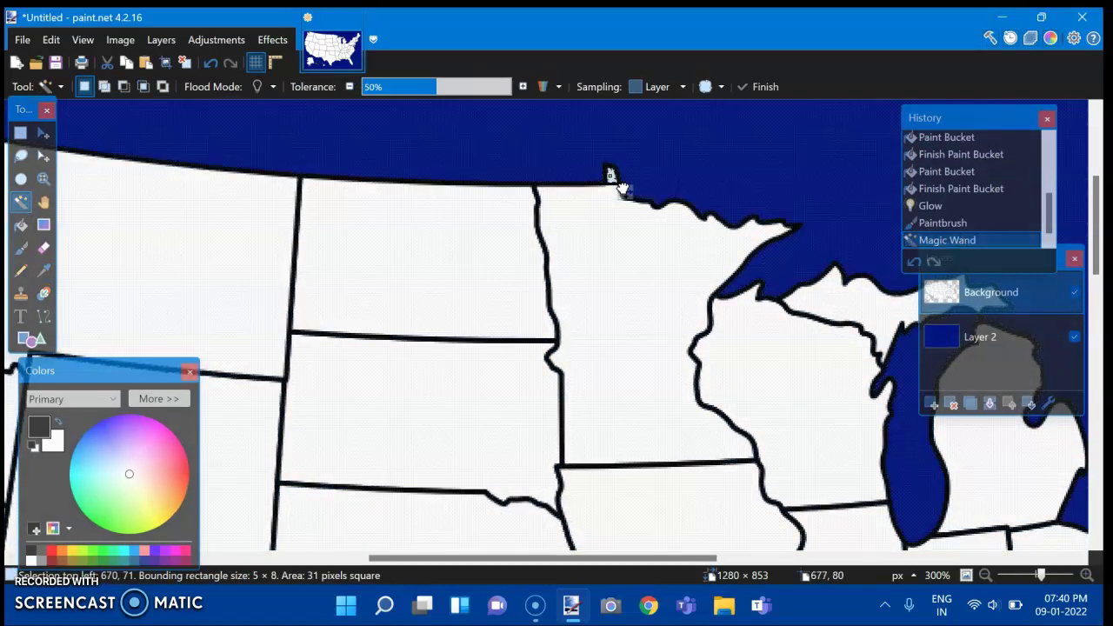
key(ctrl+x)
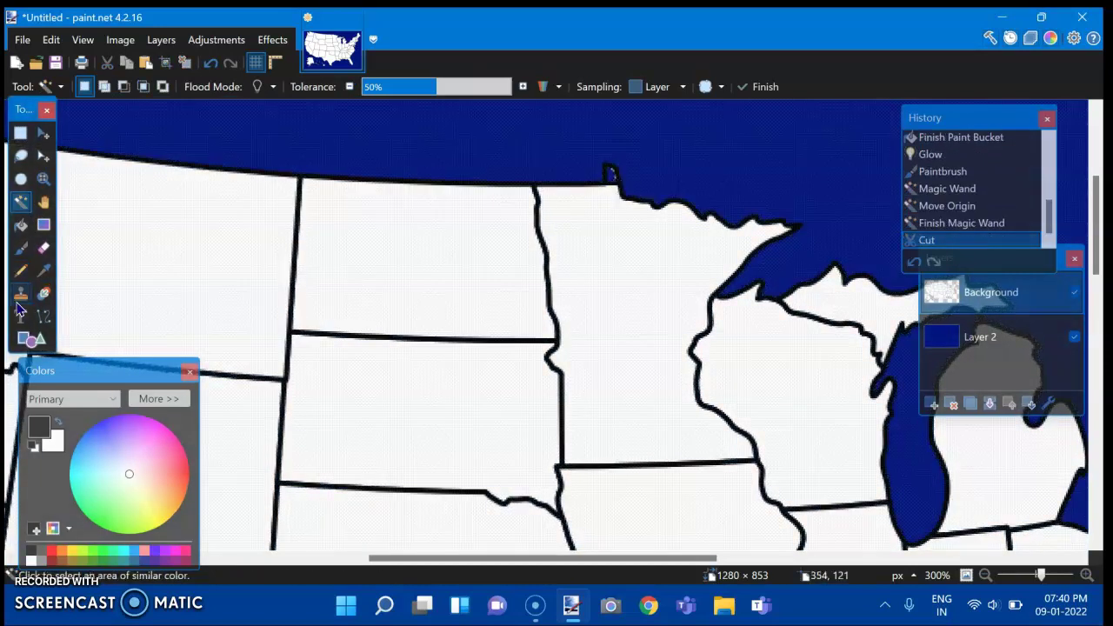
click(44, 249)
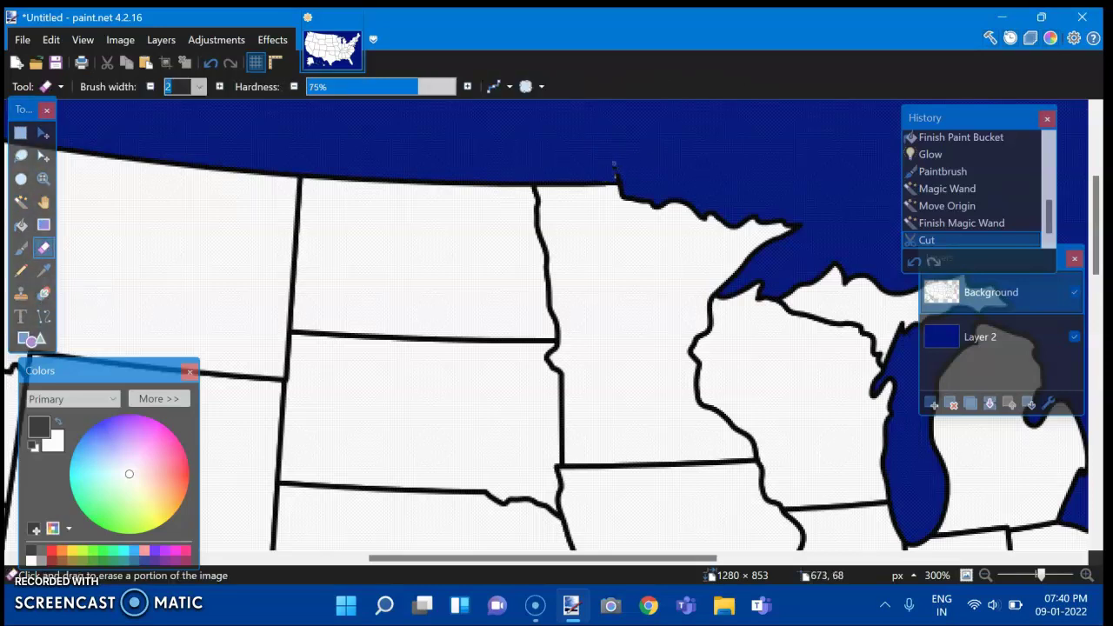
click(617, 178)
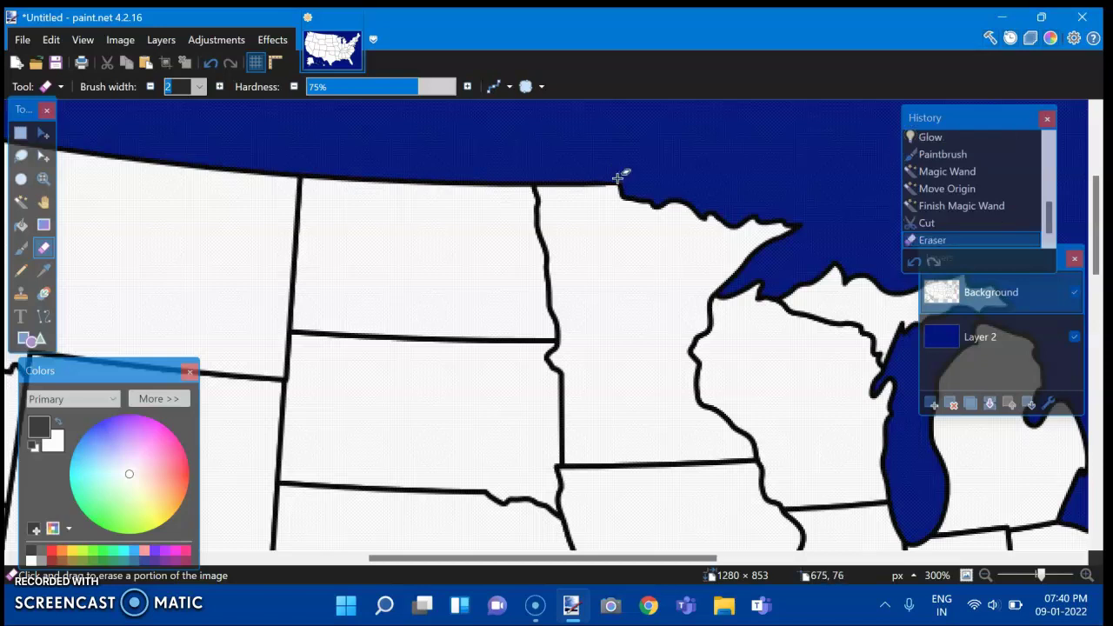
Step: Set the Eraser brush width to 70 with the whole map in view
click(966, 576)
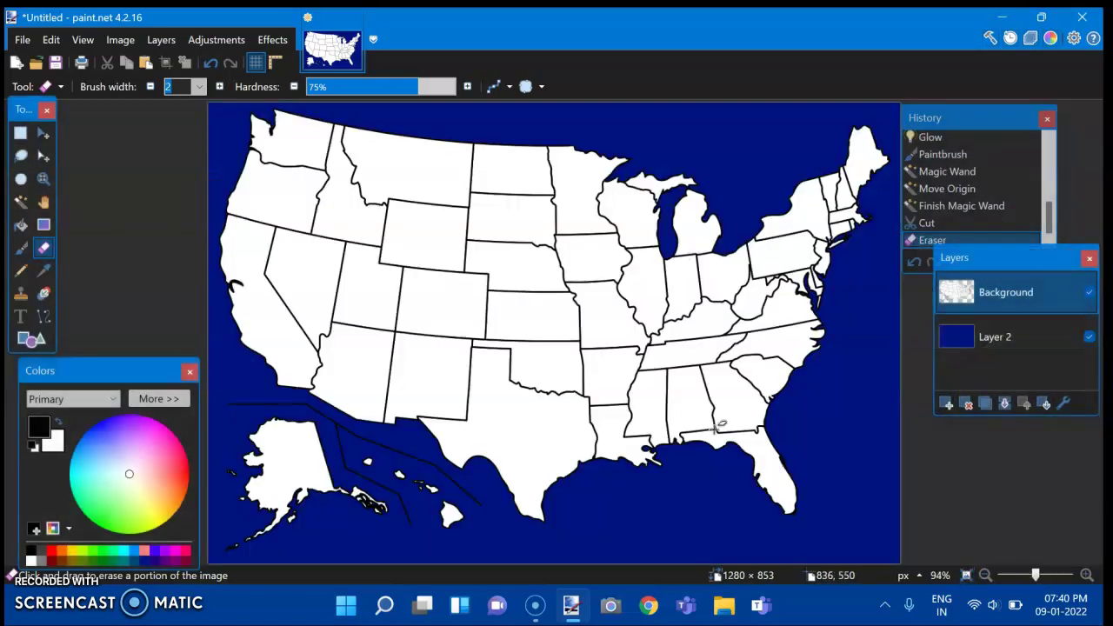
click(199, 87)
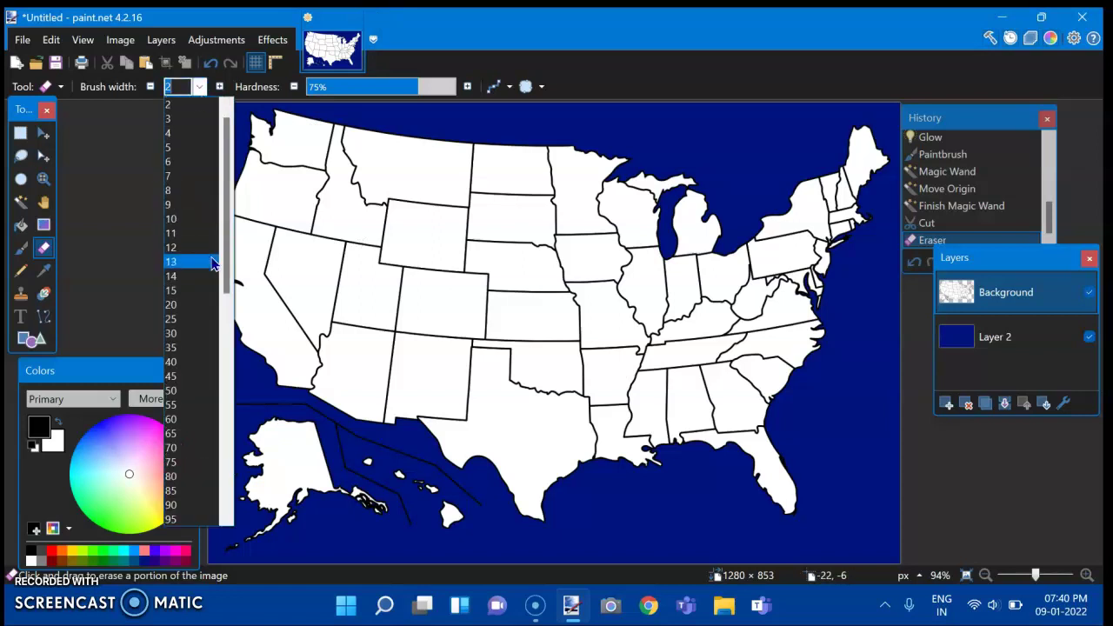
click(198, 221)
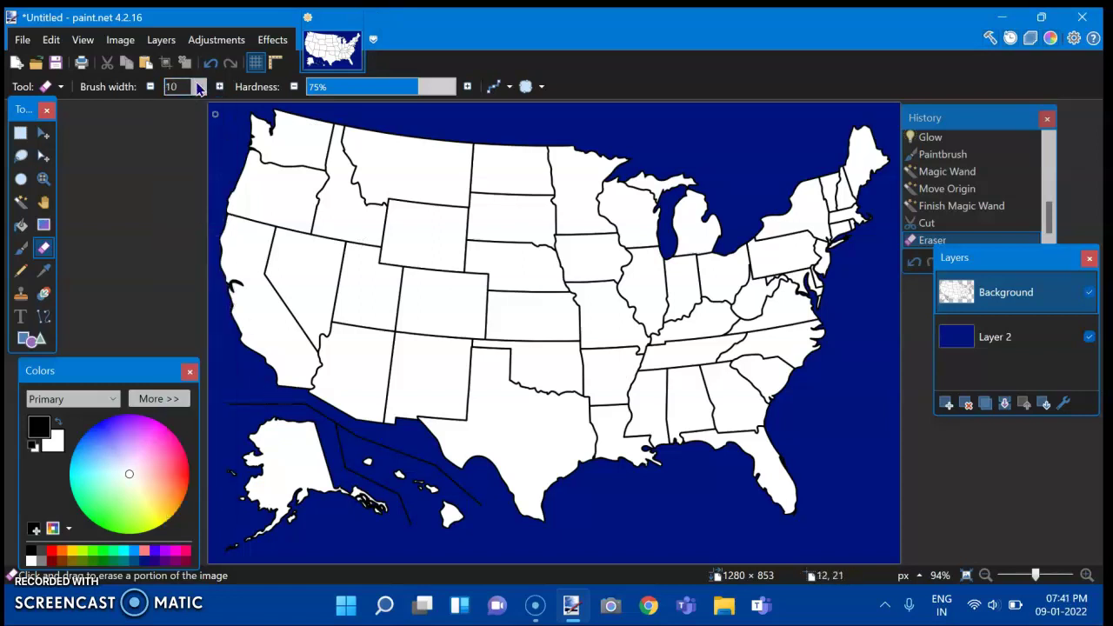
click(199, 87)
click(183, 333)
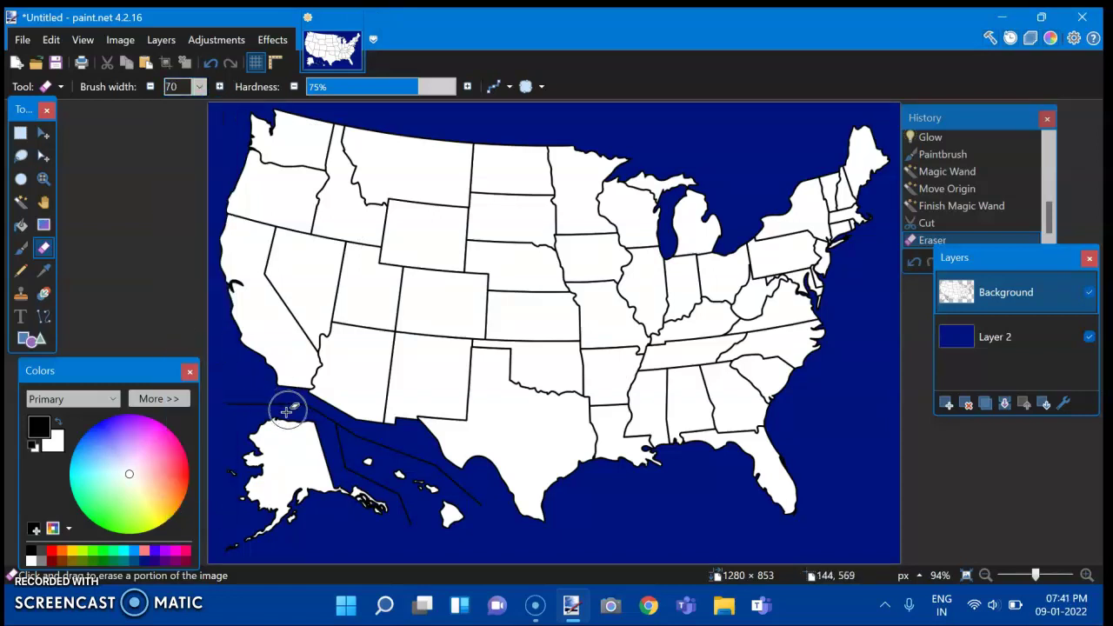
Step: Erase Alaska, Hawaii and the inset lines off Texas
mouse_move(266, 421)
mouse_down()
mouse_move(314, 428)
mouse_move(469, 512)
mouse_move(435, 480)
mouse_up()
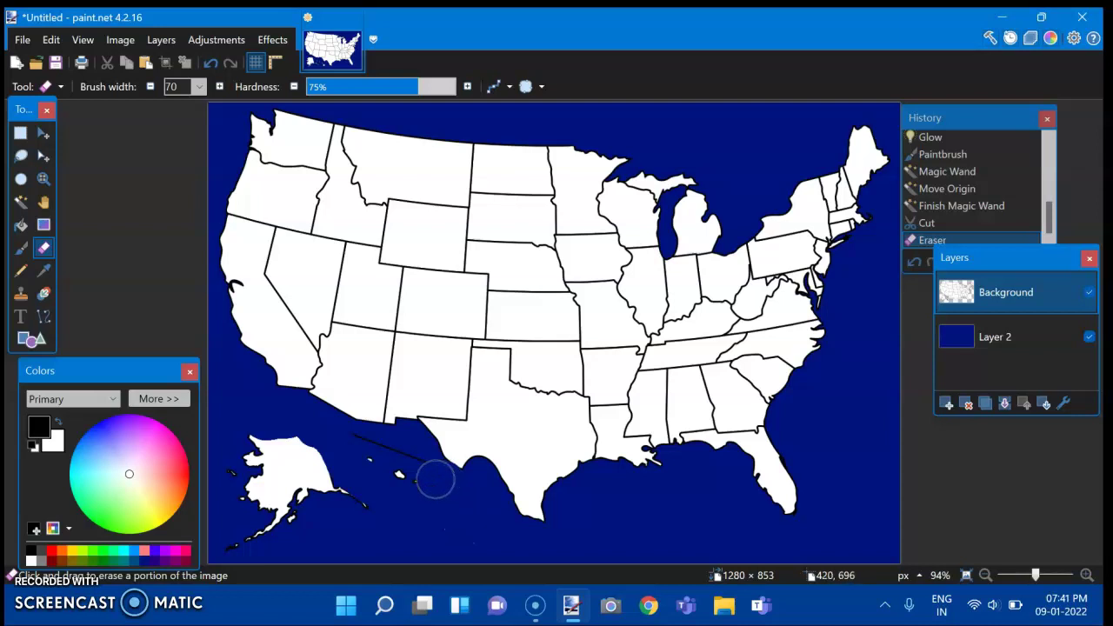
key(ctrl+z)
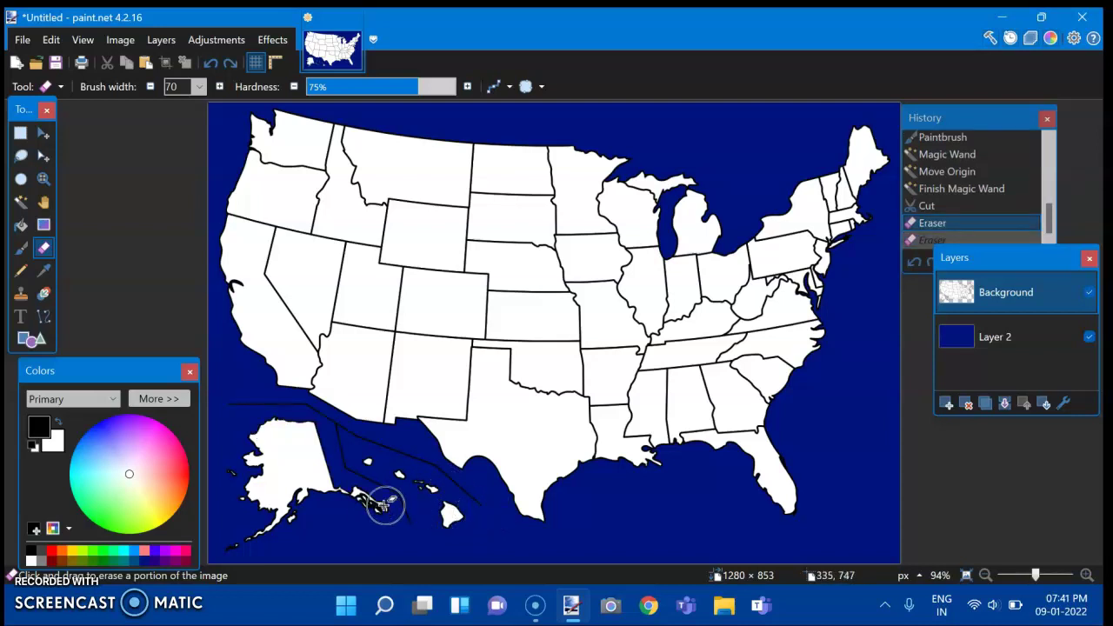
mouse_move(386, 499)
mouse_down()
mouse_move(298, 423)
mouse_move(251, 522)
mouse_move(233, 477)
mouse_move(331, 484)
mouse_move(288, 497)
mouse_move(291, 459)
mouse_move(269, 423)
mouse_move(241, 415)
mouse_move(318, 427)
mouse_move(293, 417)
mouse_move(321, 458)
mouse_move(350, 449)
mouse_move(452, 524)
mouse_move(442, 478)
mouse_move(400, 456)
mouse_up()
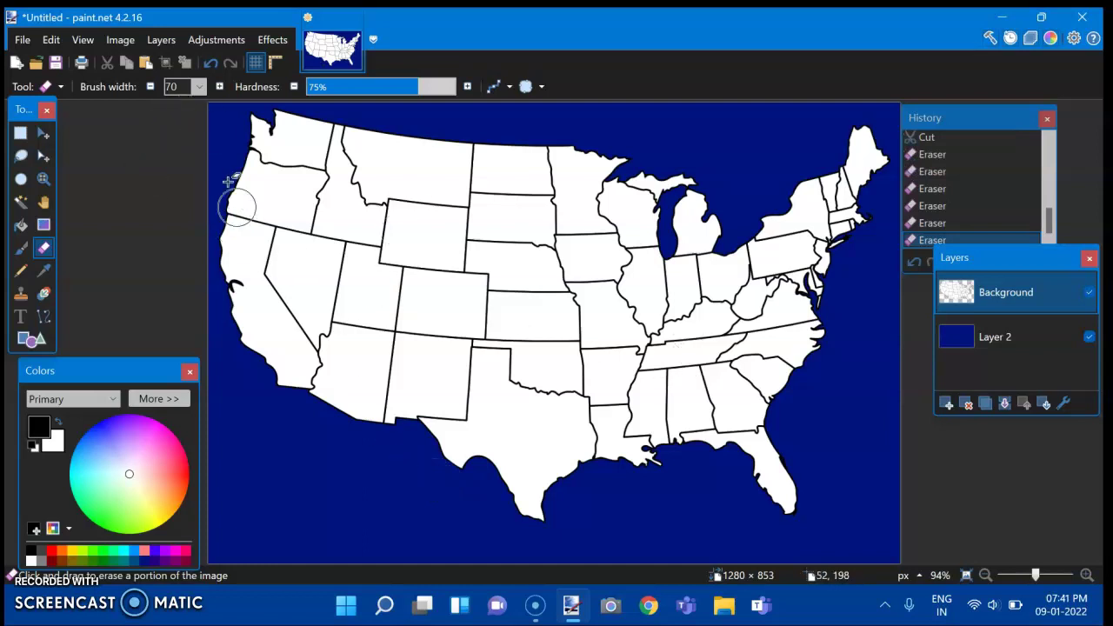
Step: Reset the brush width to 2 and move the colour panel over the canvas
click(199, 86)
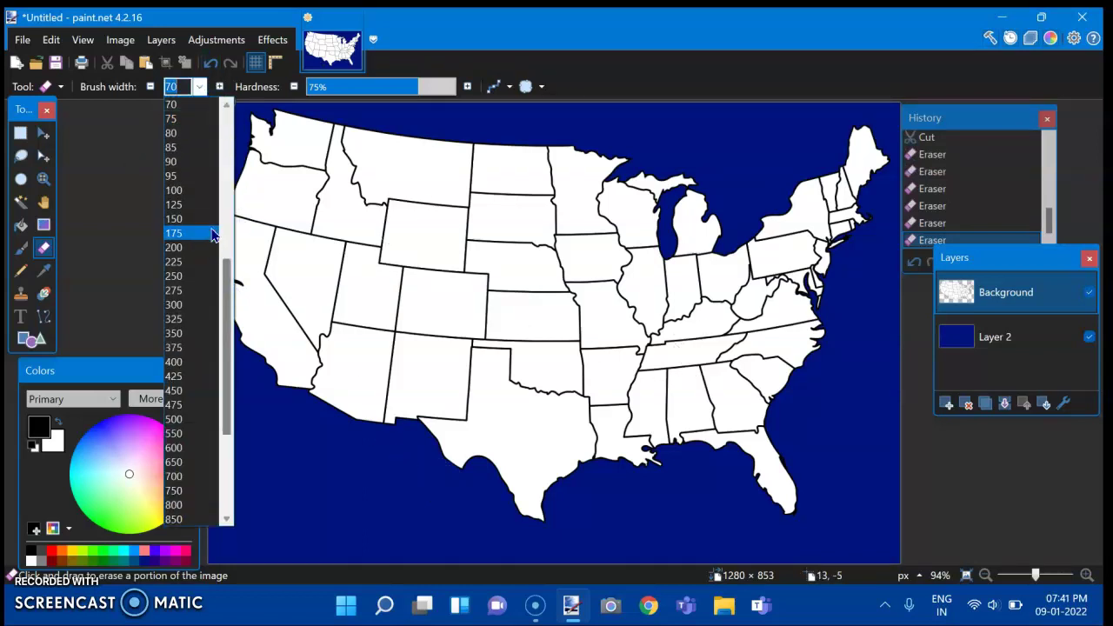
drag(230, 271, 227, 113)
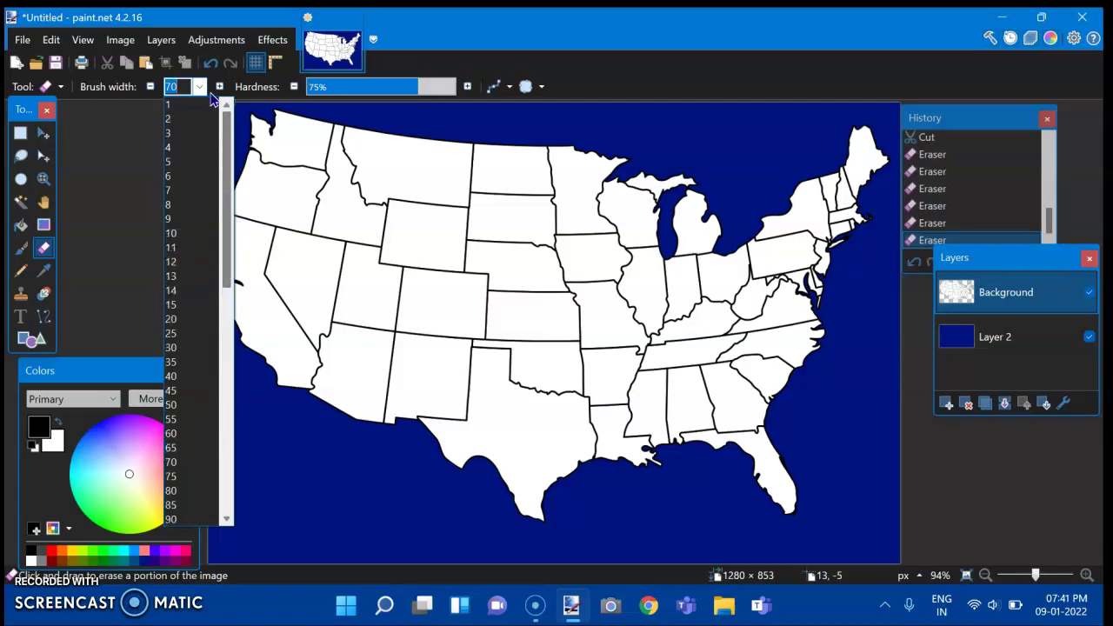
click(174, 118)
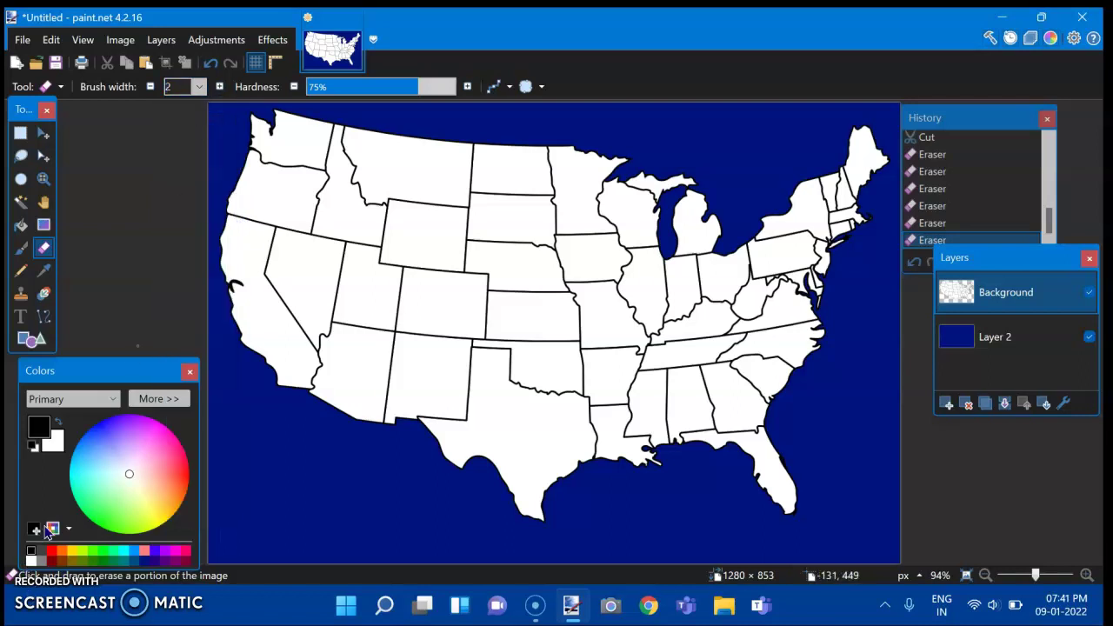
drag(75, 376, 190, 325)
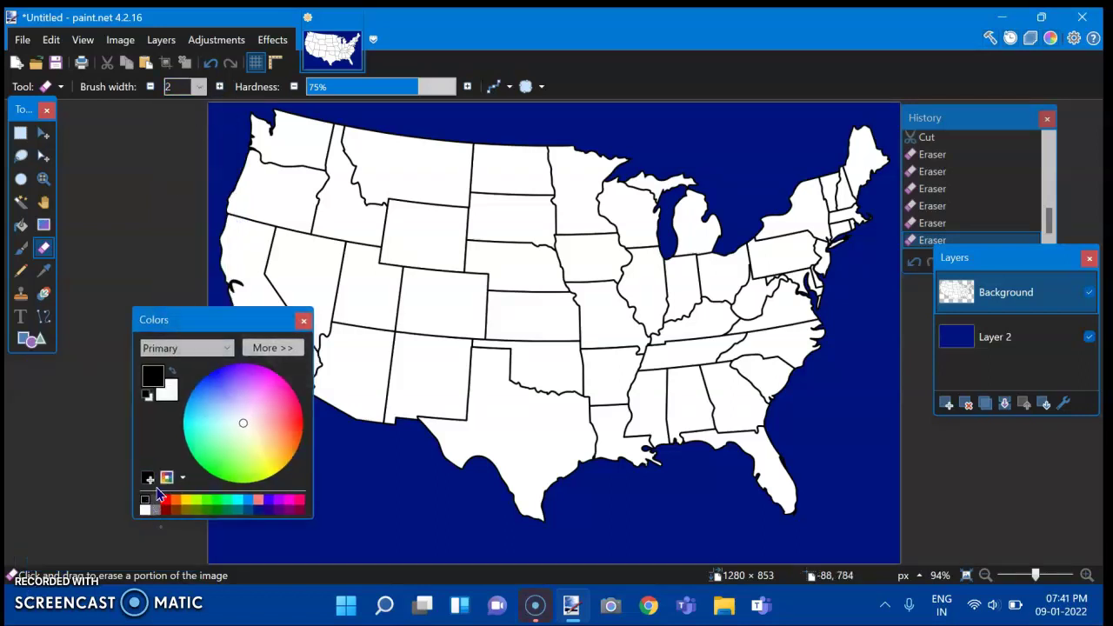
Step: Return the colour panel to its place and zoom into the Great Lakes and East Coast
click(21, 247)
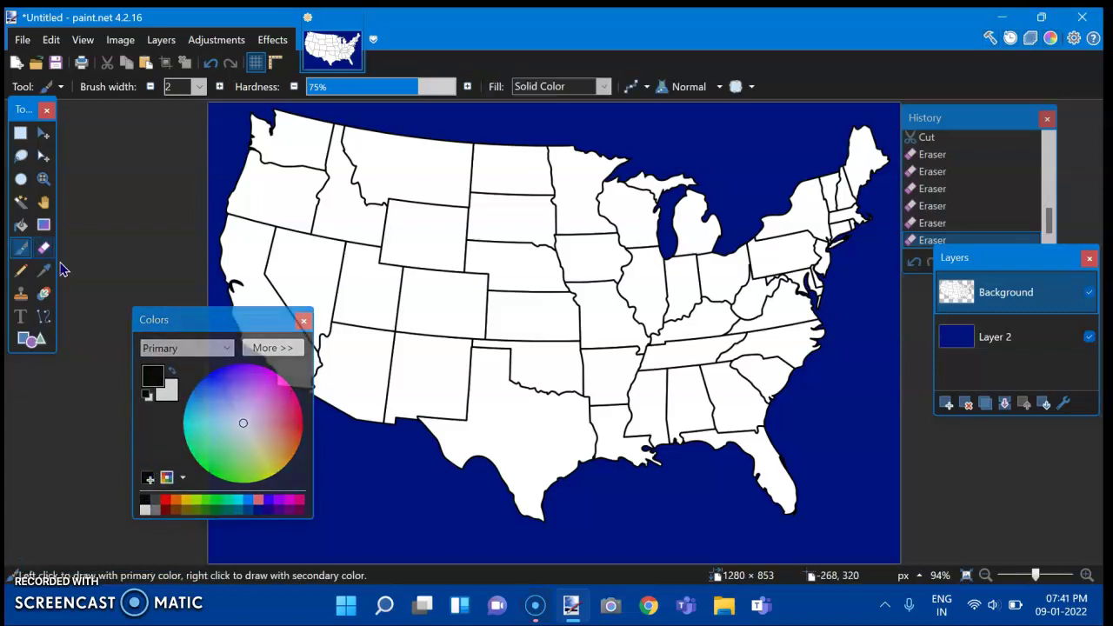
drag(202, 325, 78, 376)
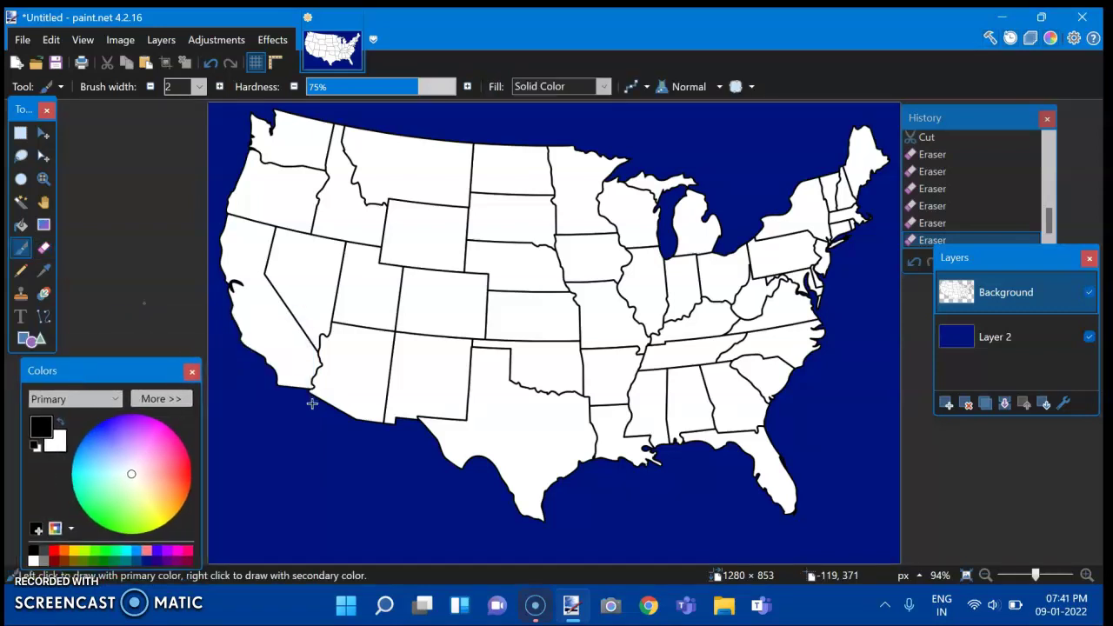
click(1086, 574)
click(1086, 575)
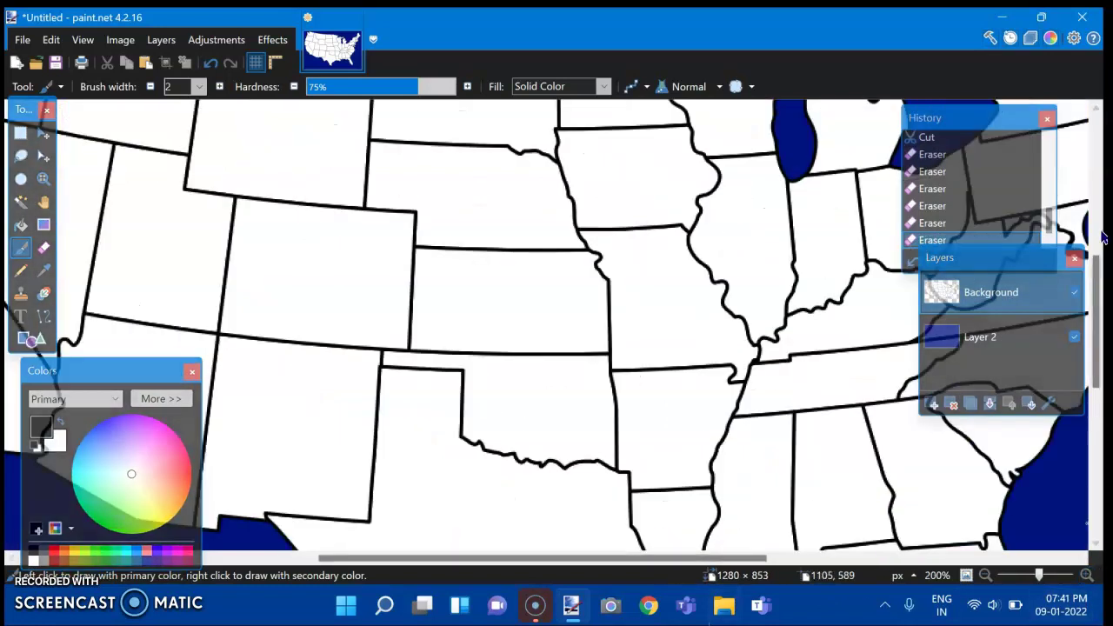
drag(1096, 322, 1095, 274)
drag(504, 561, 674, 561)
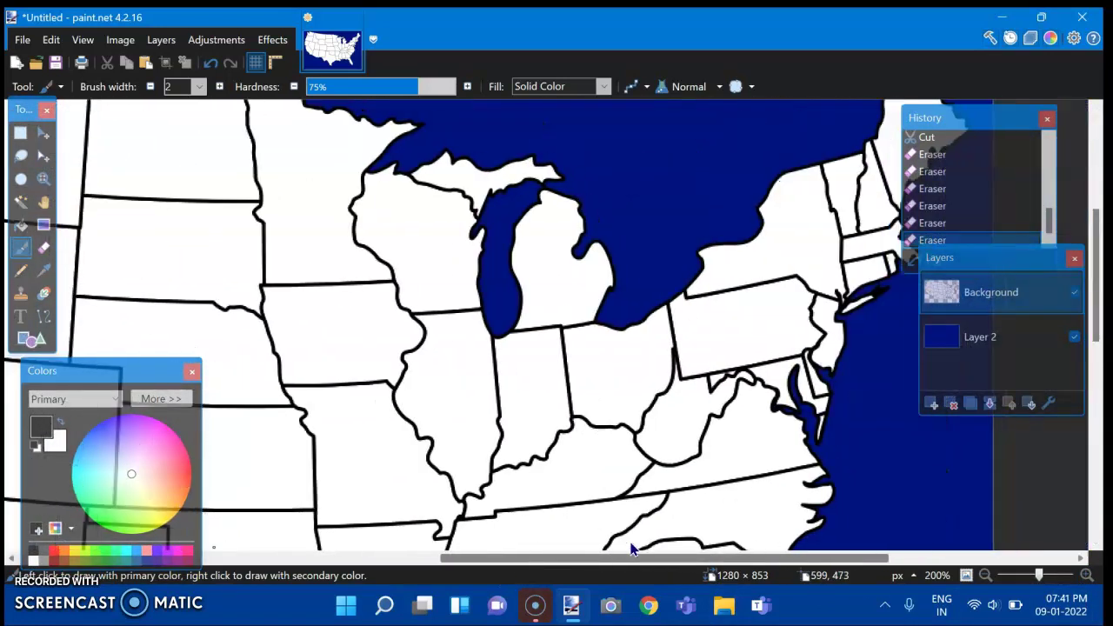
click(1086, 575)
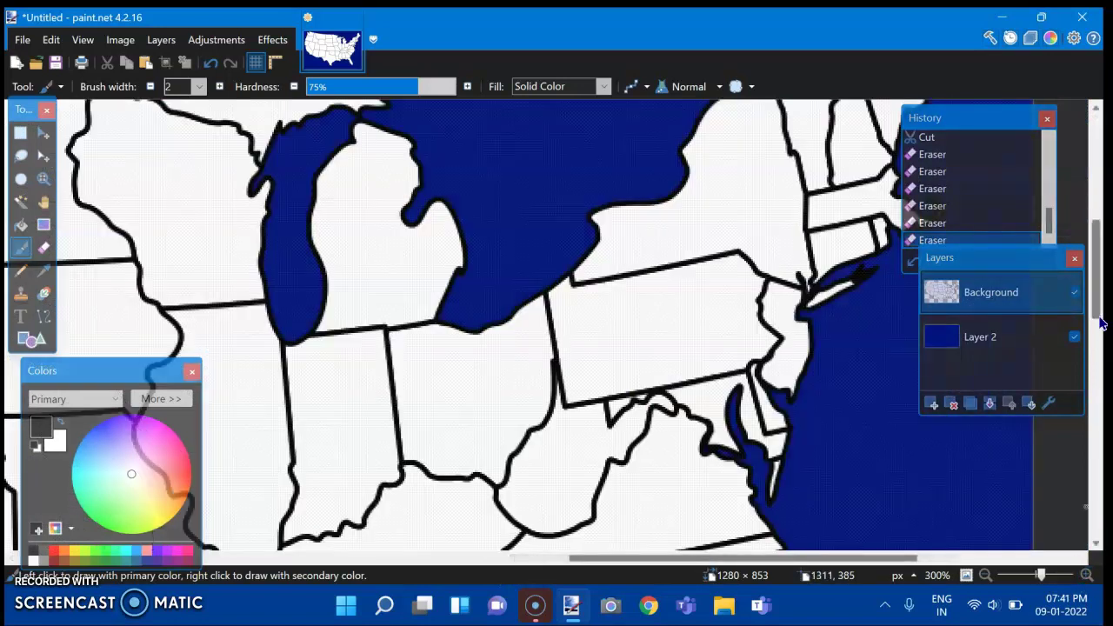
drag(1102, 306, 1100, 323)
Step: Sample white and paint over the West Virginia–Virginia border with a 10-pixel brush
click(43, 270)
click(137, 299)
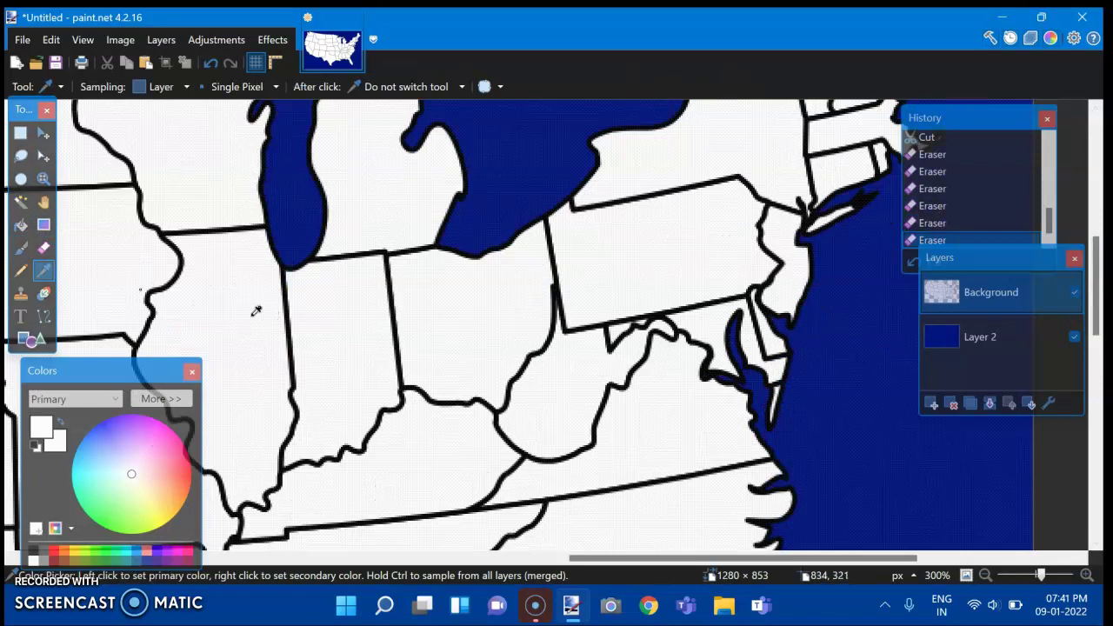
click(21, 247)
click(199, 87)
click(193, 207)
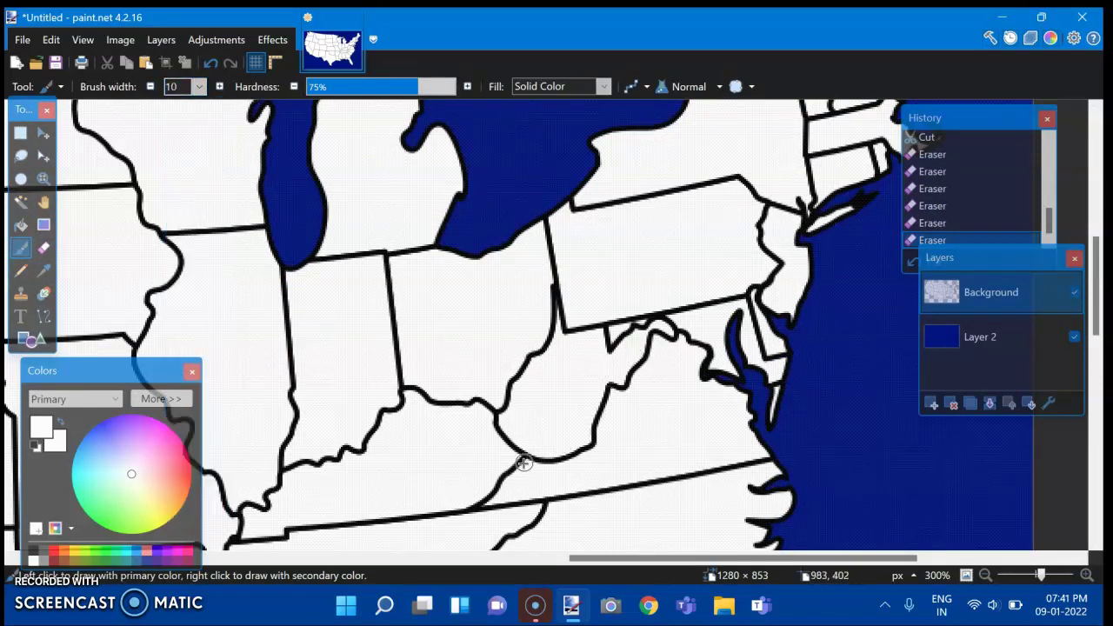
mouse_move(525, 459)
mouse_down()
mouse_move(591, 445)
mouse_move(604, 390)
mouse_move(633, 384)
mouse_move(650, 340)
mouse_move(605, 349)
mouse_move(678, 327)
mouse_move(699, 350)
mouse_up()
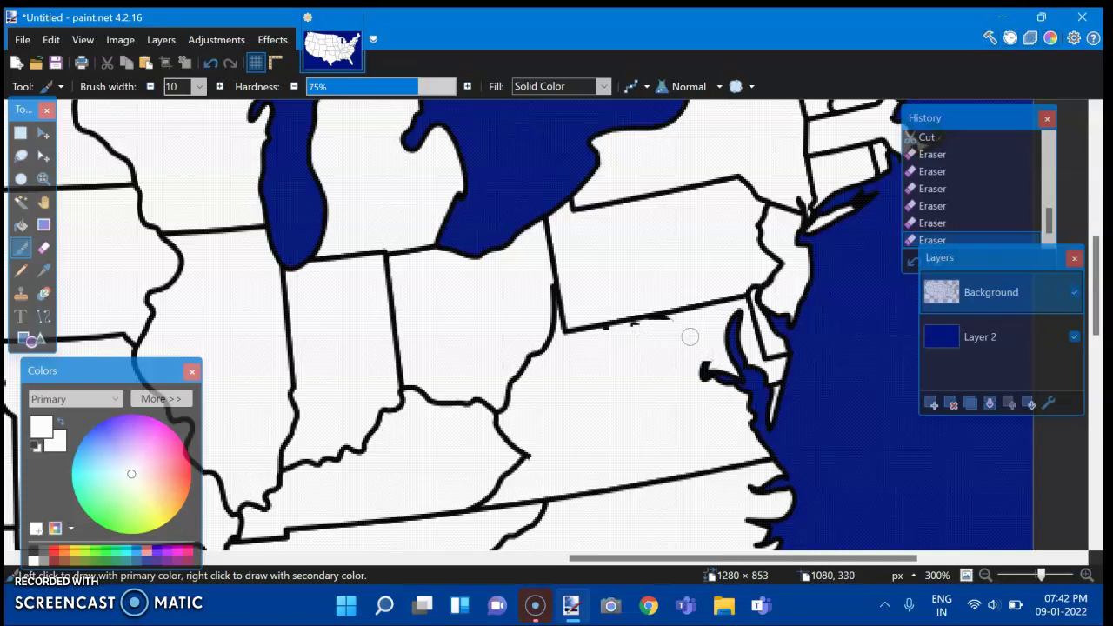
Step: Switch to a much thinner brush and undo the stray stroke
click(199, 86)
scroll(224, 176, up, 2)
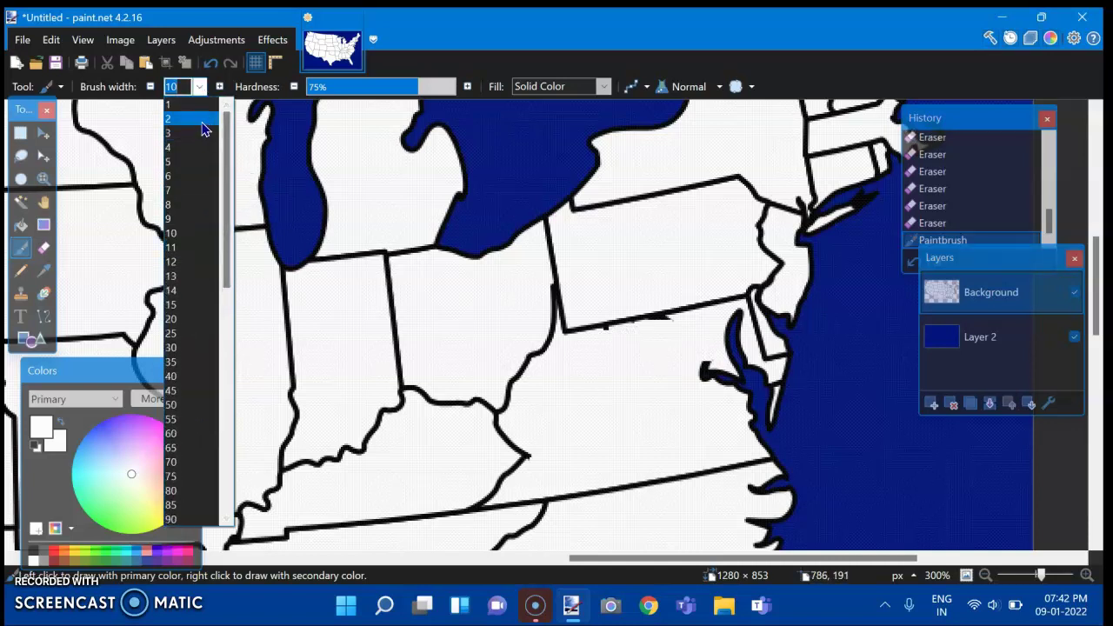
click(174, 118)
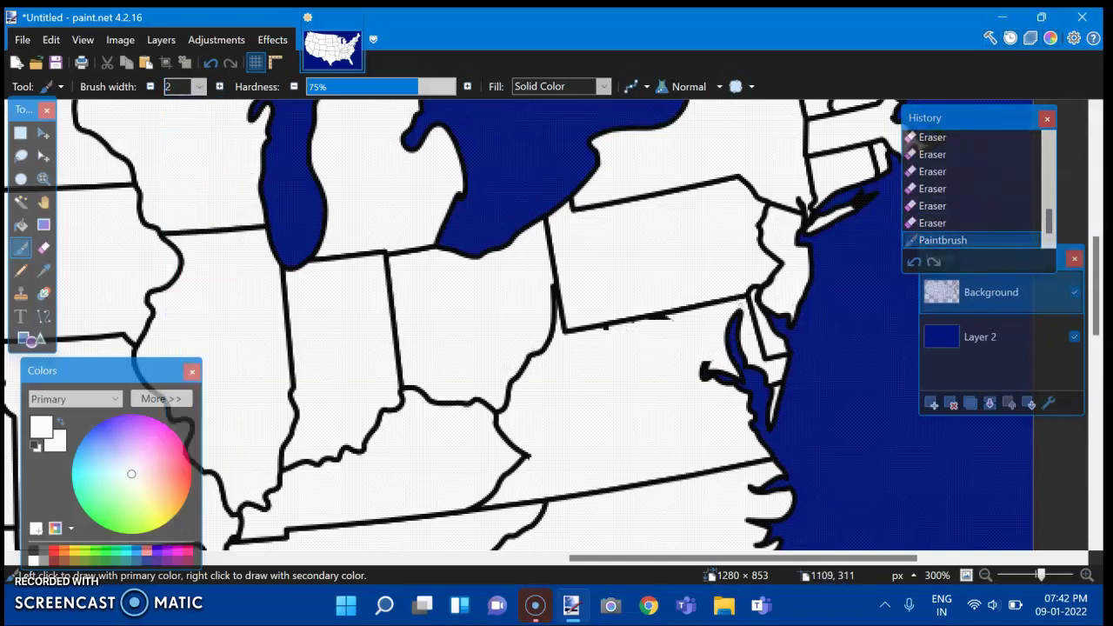
key(ctrl+z)
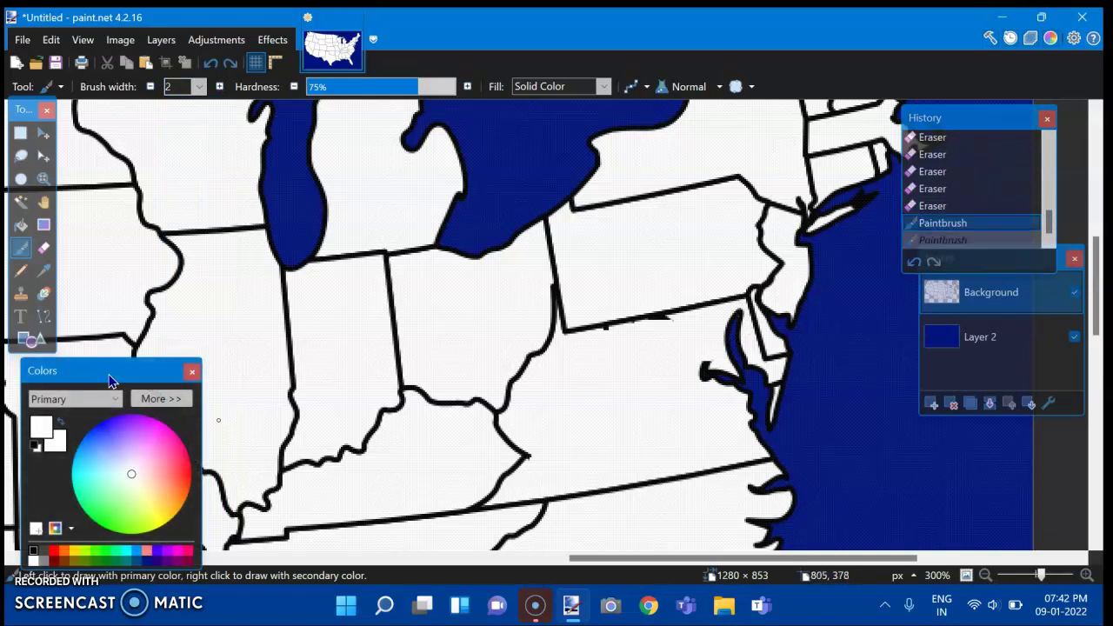
drag(104, 375, 217, 344)
Step: Resample white from a blank state area for the brush
click(145, 529)
click(703, 309)
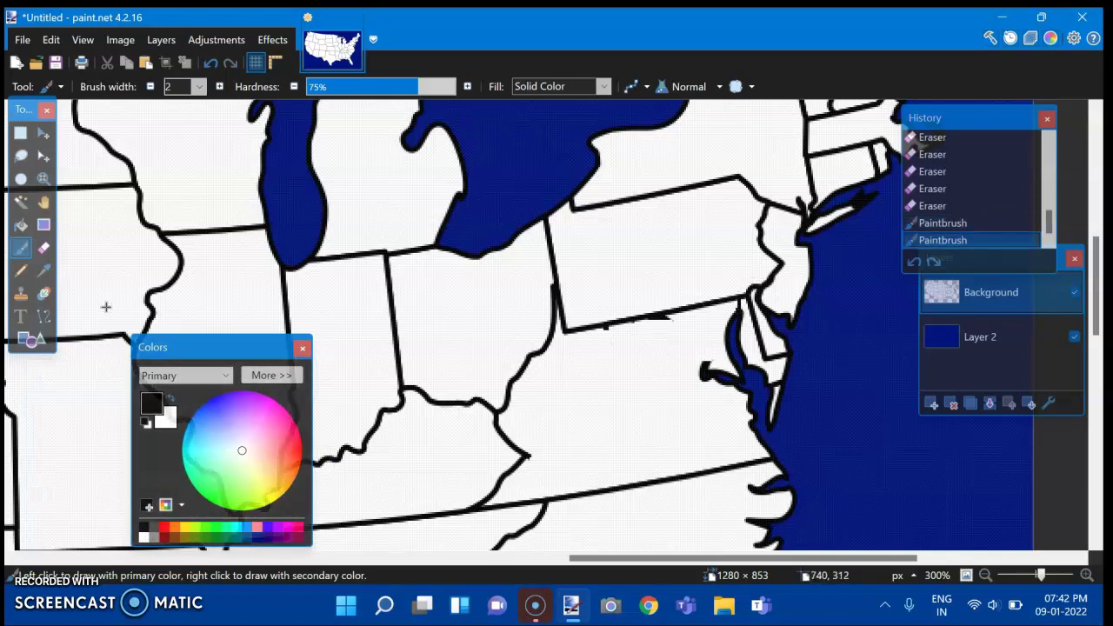
click(44, 271)
click(246, 281)
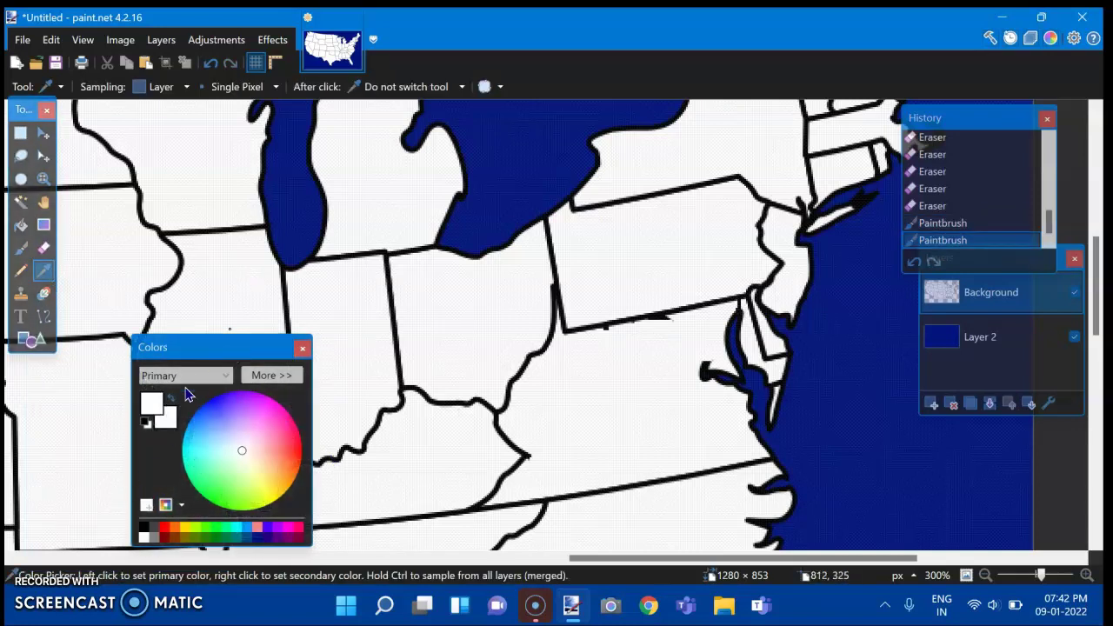
click(21, 248)
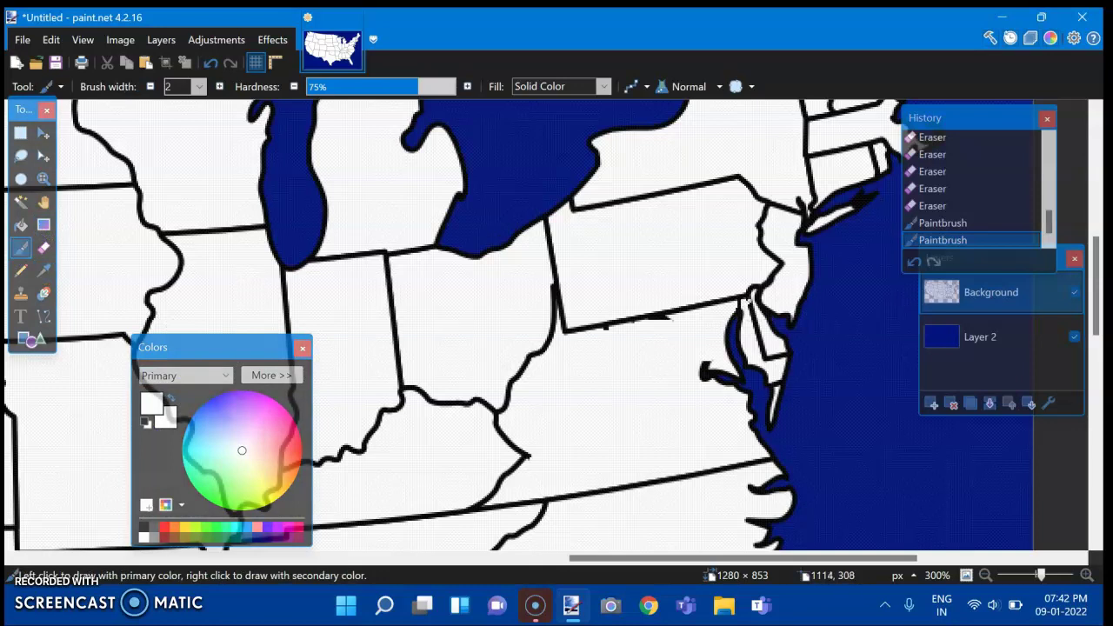
Step: Dab white over the Delaware–Maryland peninsula border fragments with a 5-pixel brush
click(746, 306)
click(219, 86)
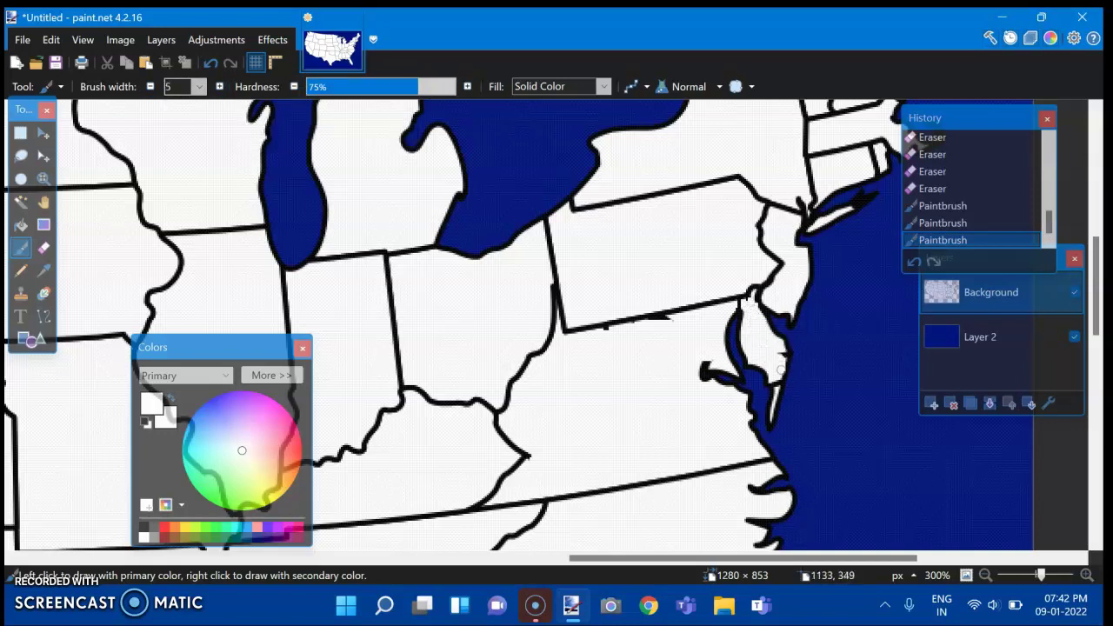
drag(772, 382, 774, 383)
key(ctrl+z)
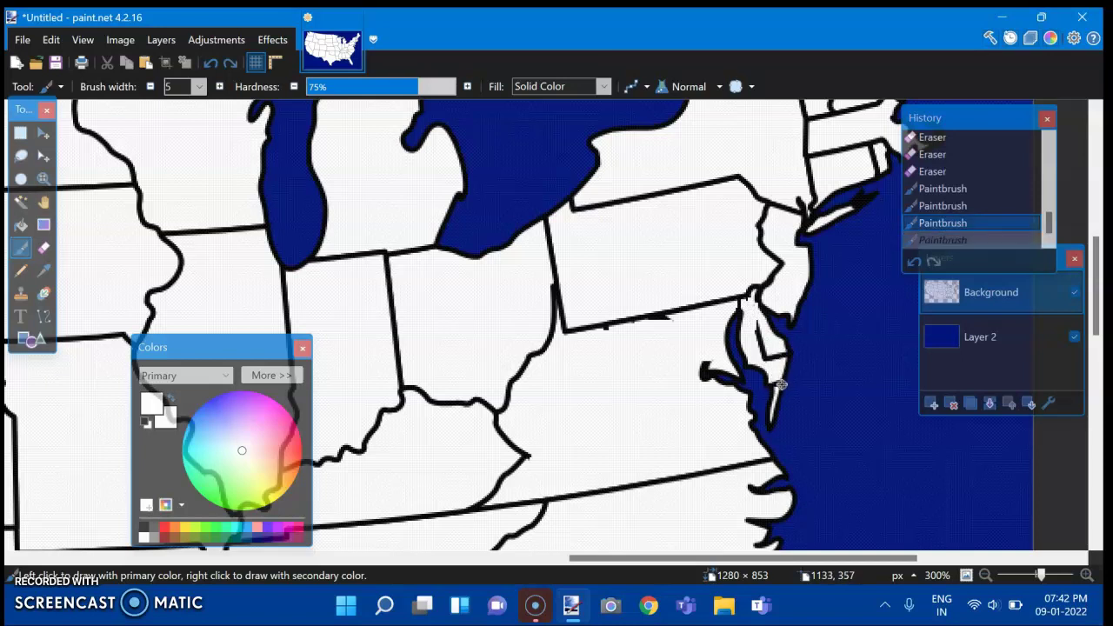
key(ctrl+y)
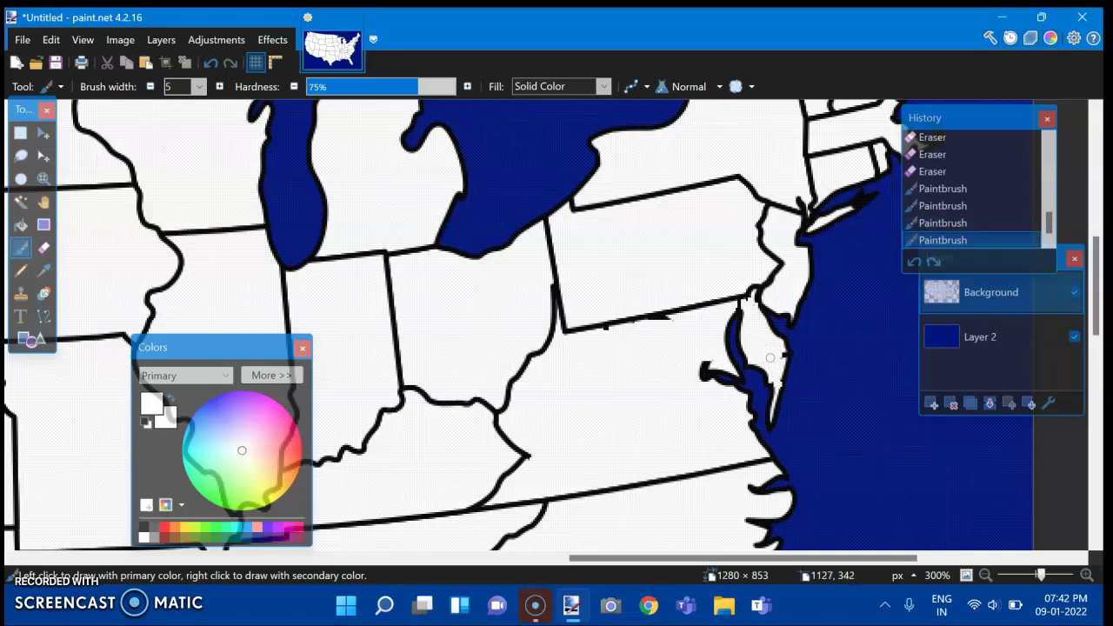
click(781, 355)
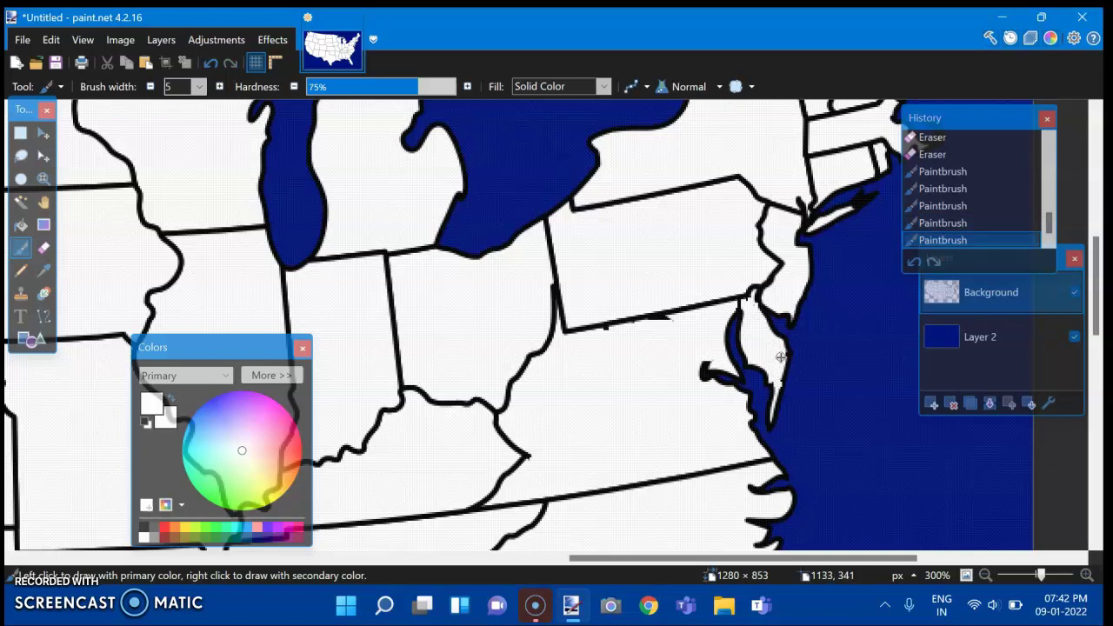
click(749, 302)
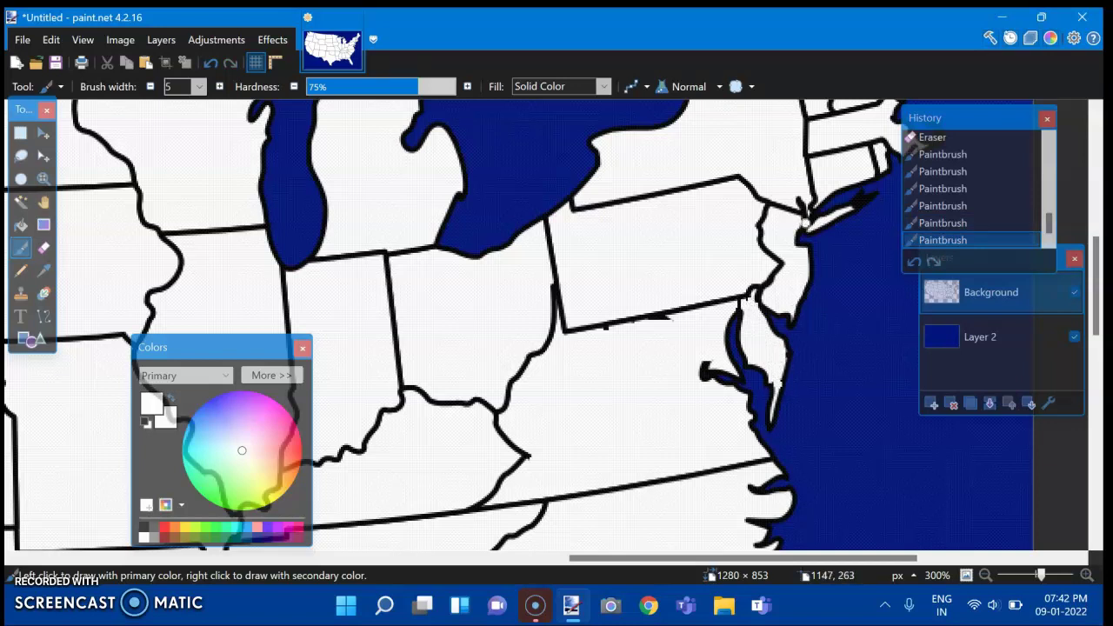
Step: Brush white over the New England state border, then reframe the view on the Midwest
click(801, 223)
drag(1097, 290, 1096, 252)
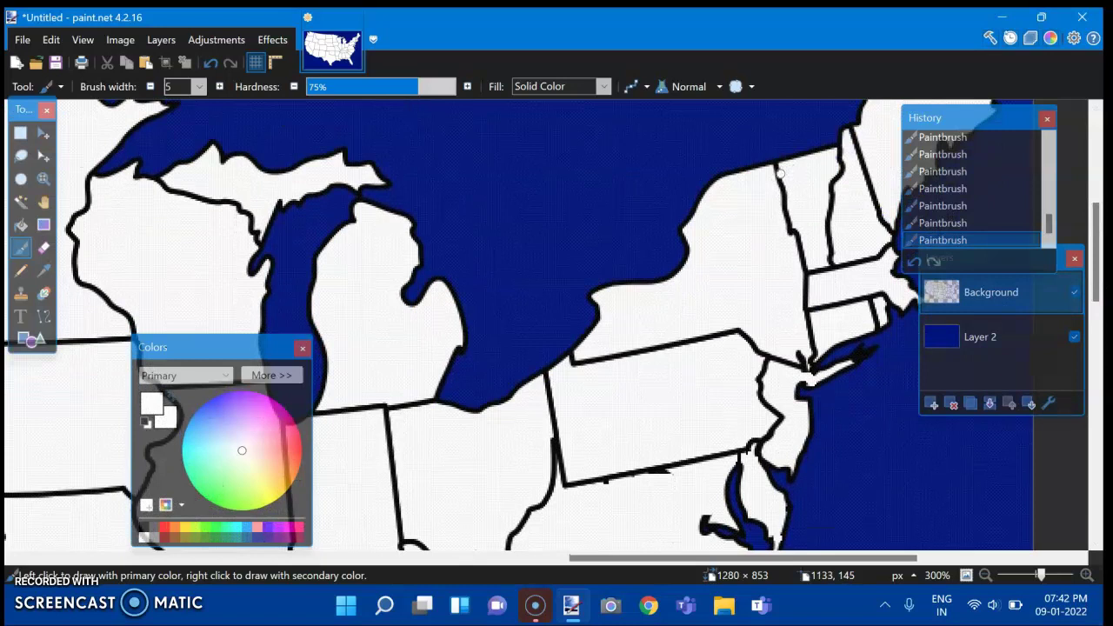
drag(775, 170, 784, 206)
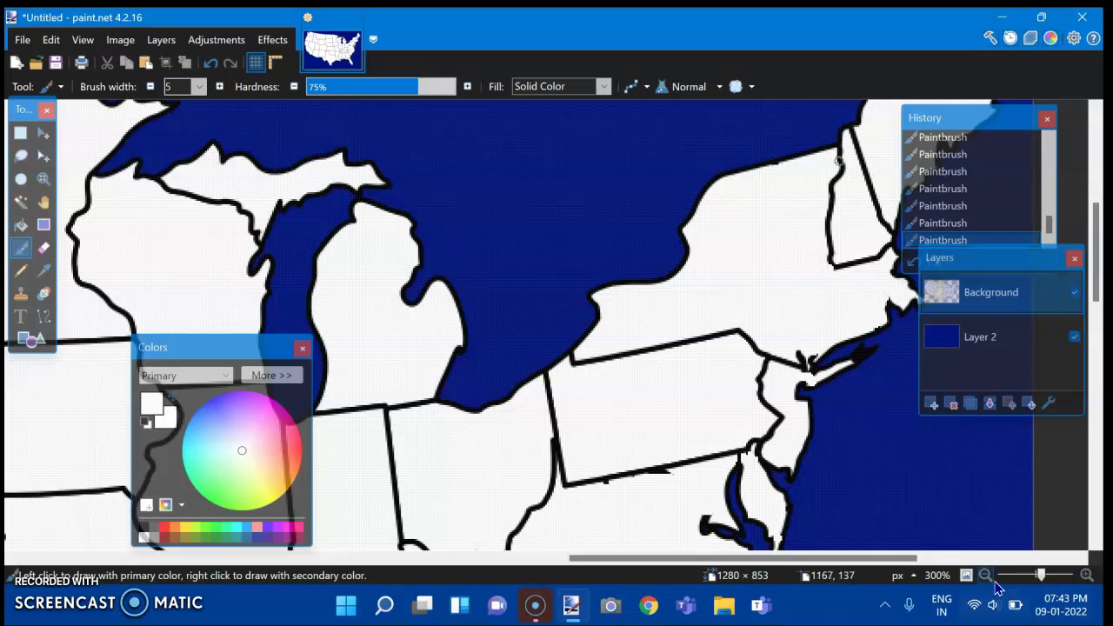
drag(744, 558, 828, 561)
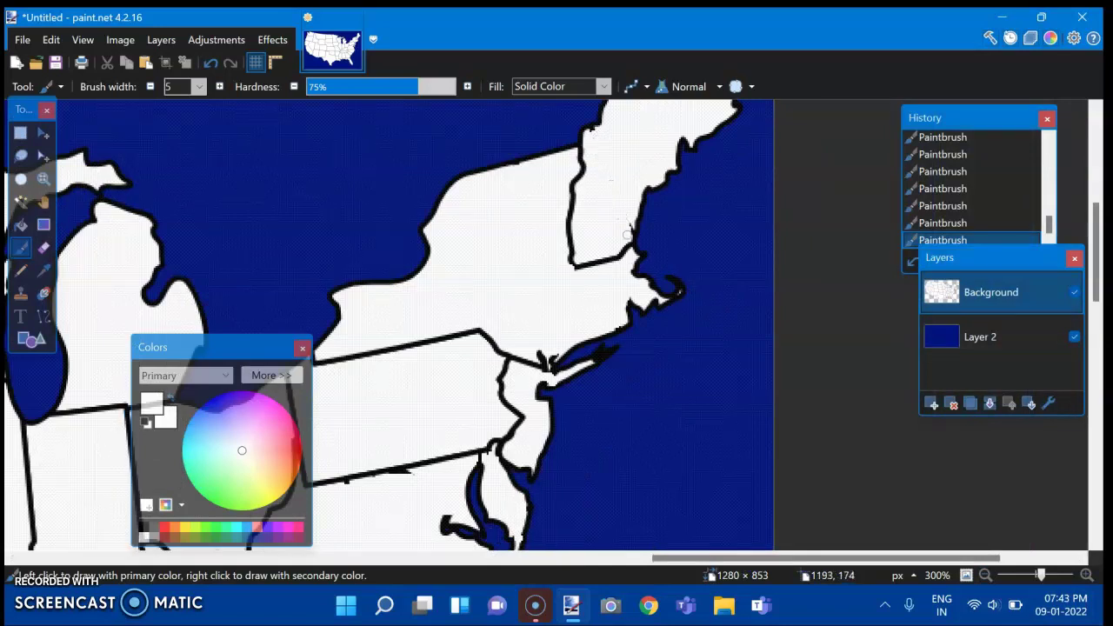
click(985, 574)
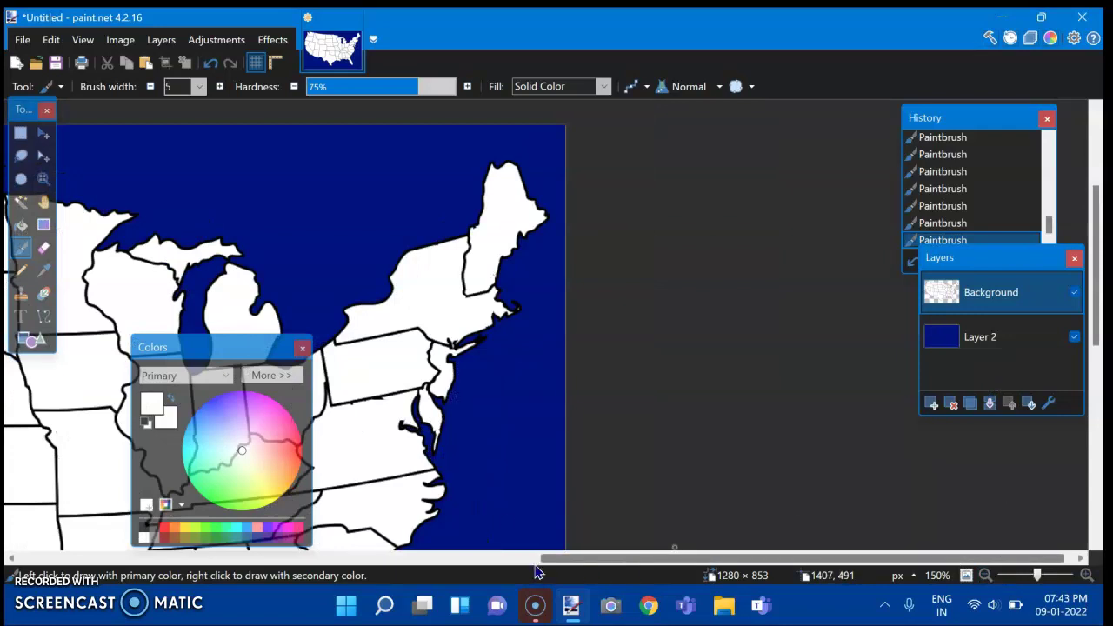
drag(596, 559, 414, 559)
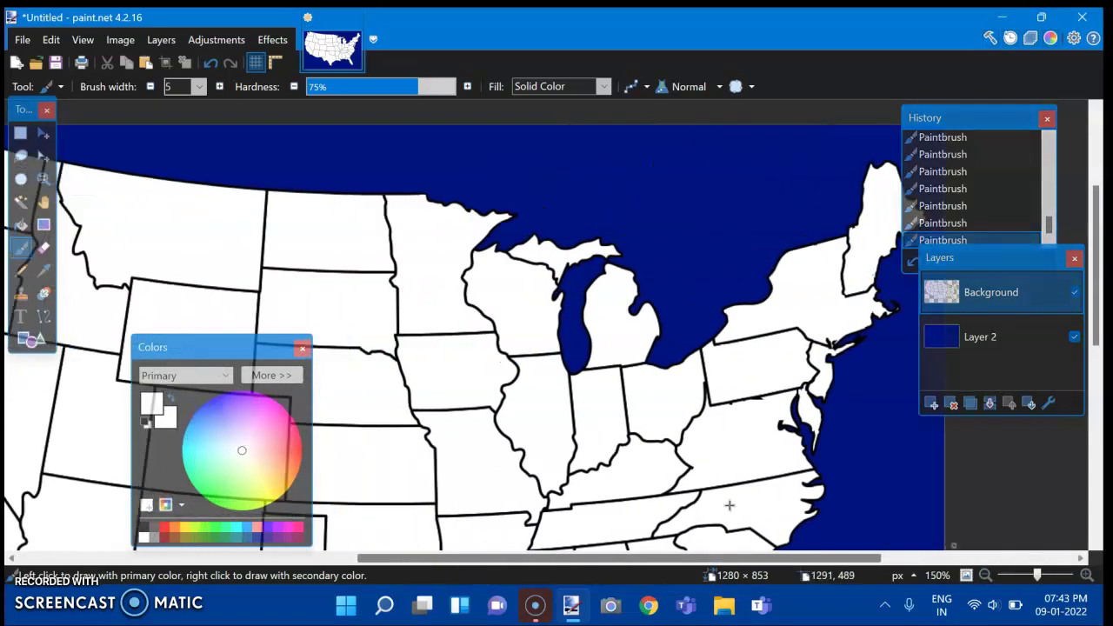
click(1087, 576)
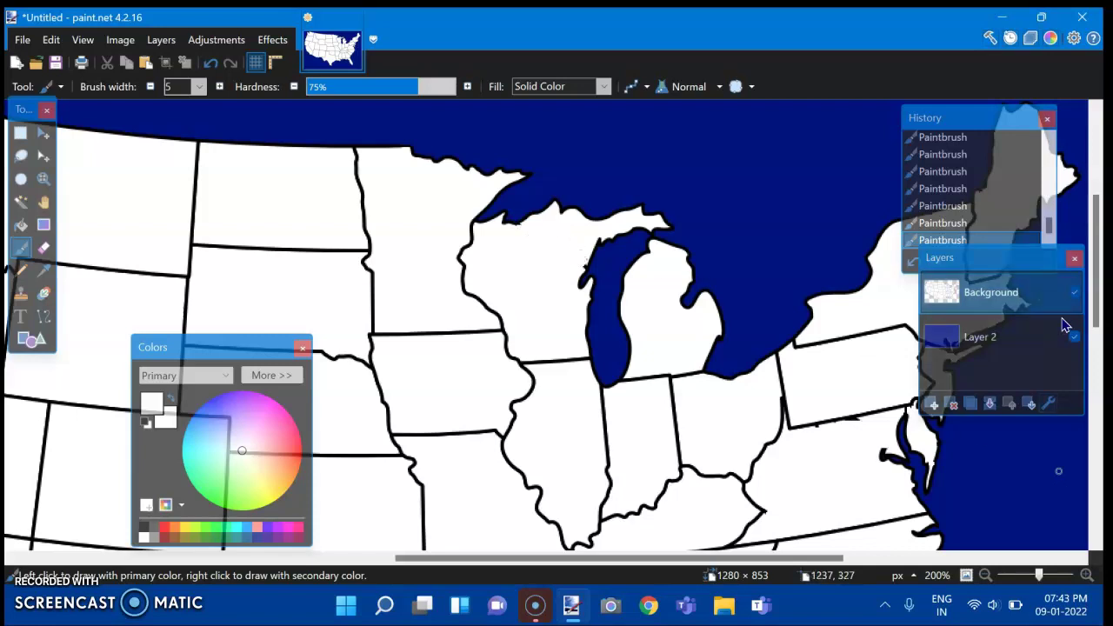
Step: Zoom in on Missouri's bootheel and draw a straight black line across its top
scroll(1078, 326, down, 5)
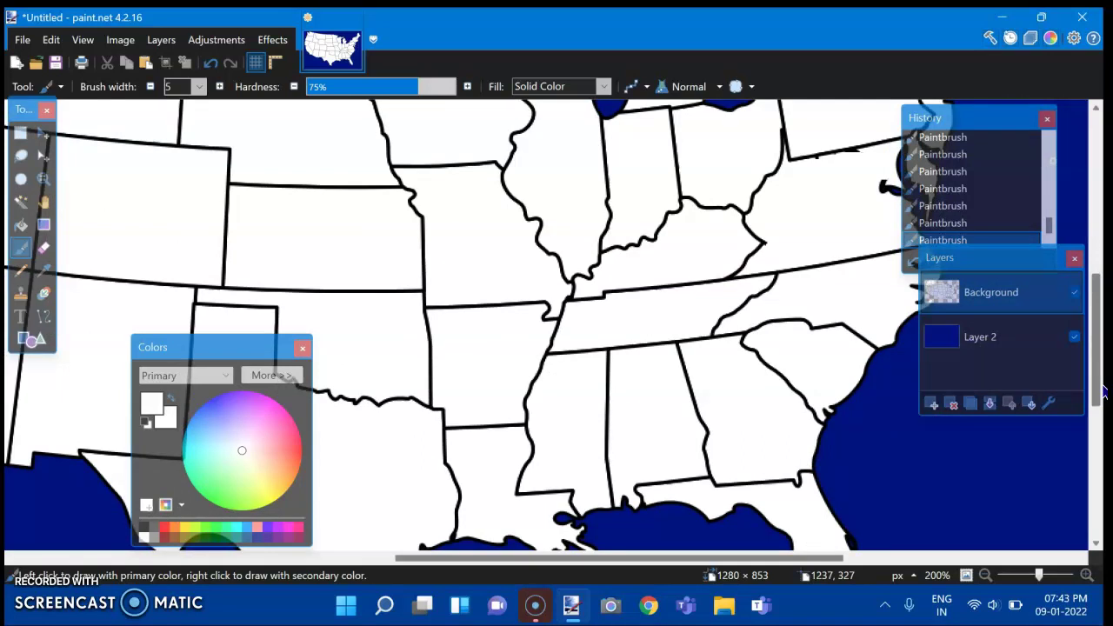
click(1087, 576)
click(1087, 576)
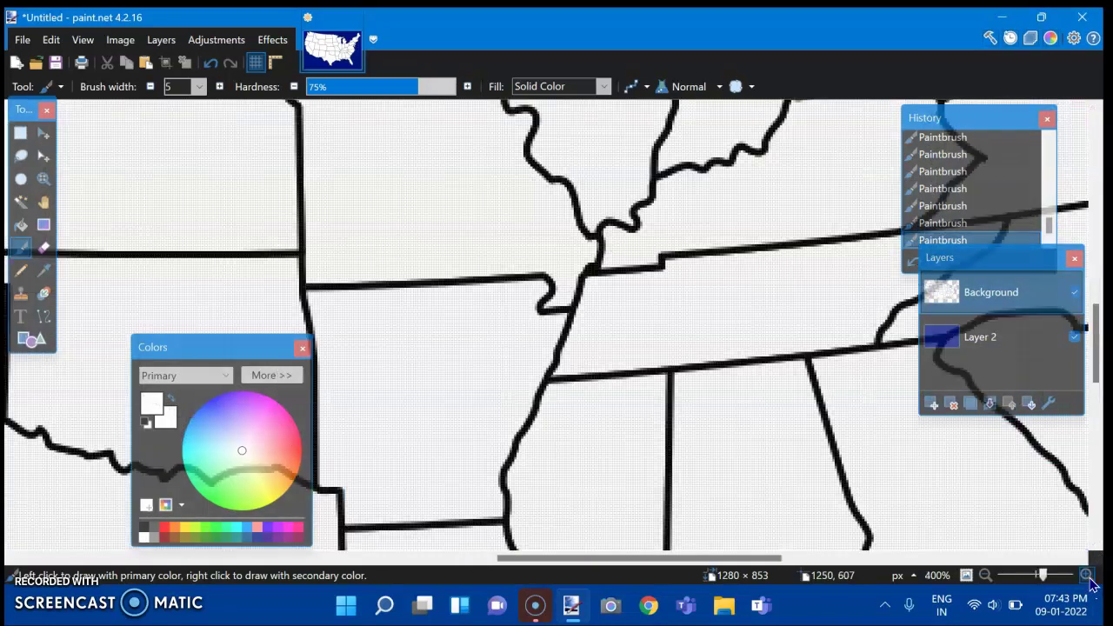
click(143, 526)
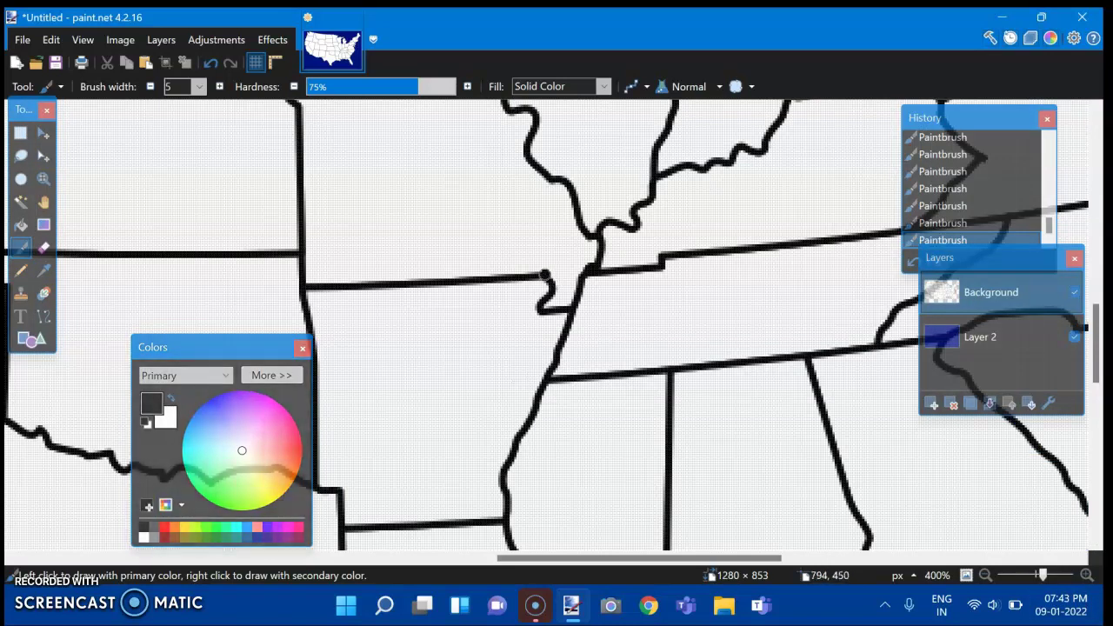
drag(545, 275, 582, 274)
key(ctrl+z)
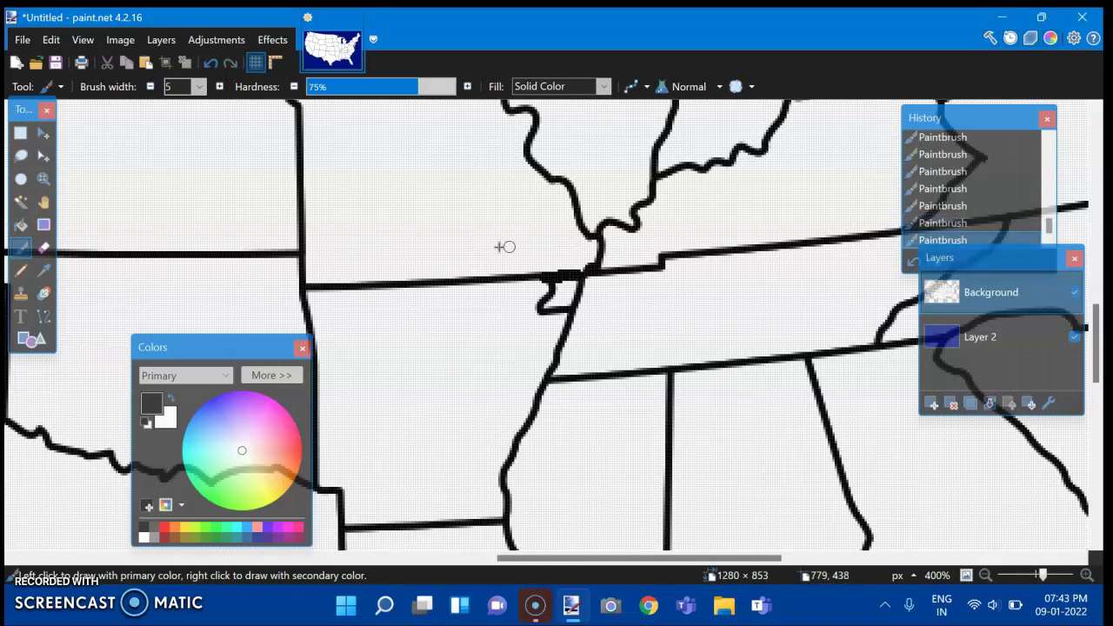
key(ctrl+z)
click(43, 316)
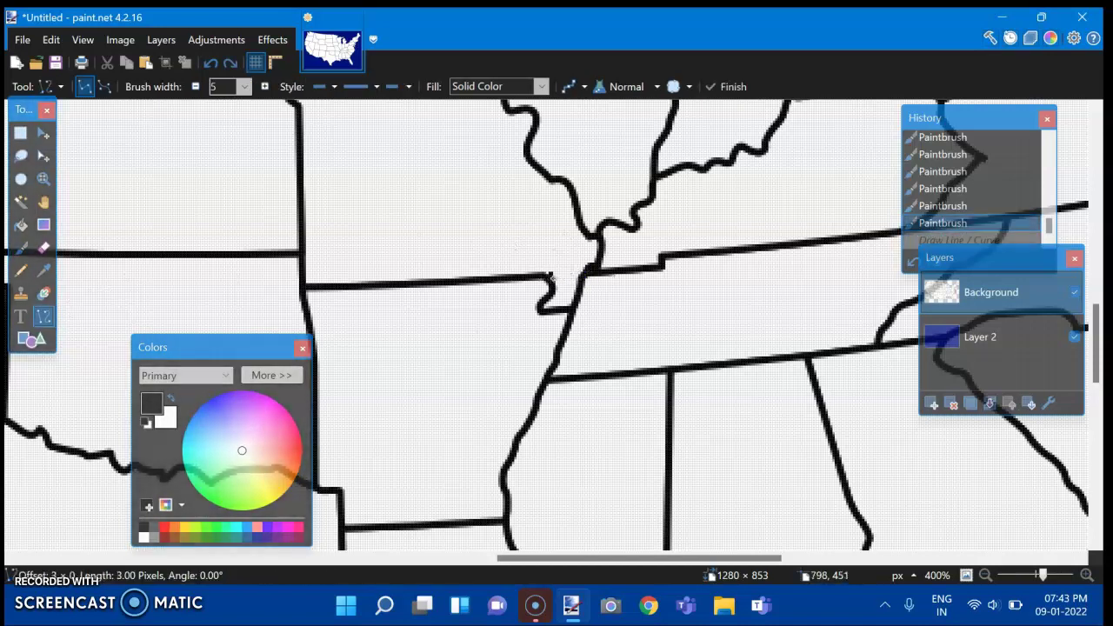
drag(546, 276, 602, 273)
key(Return)
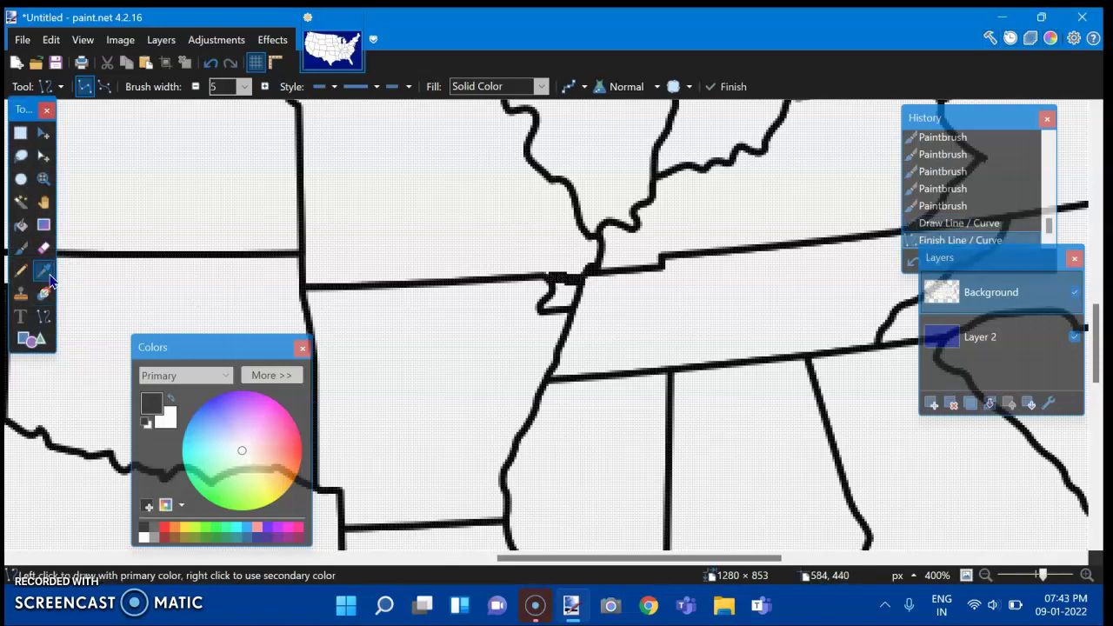
Step: Sample white and paint out the bootheel's old outline
key(k)
click(94, 218)
key(b)
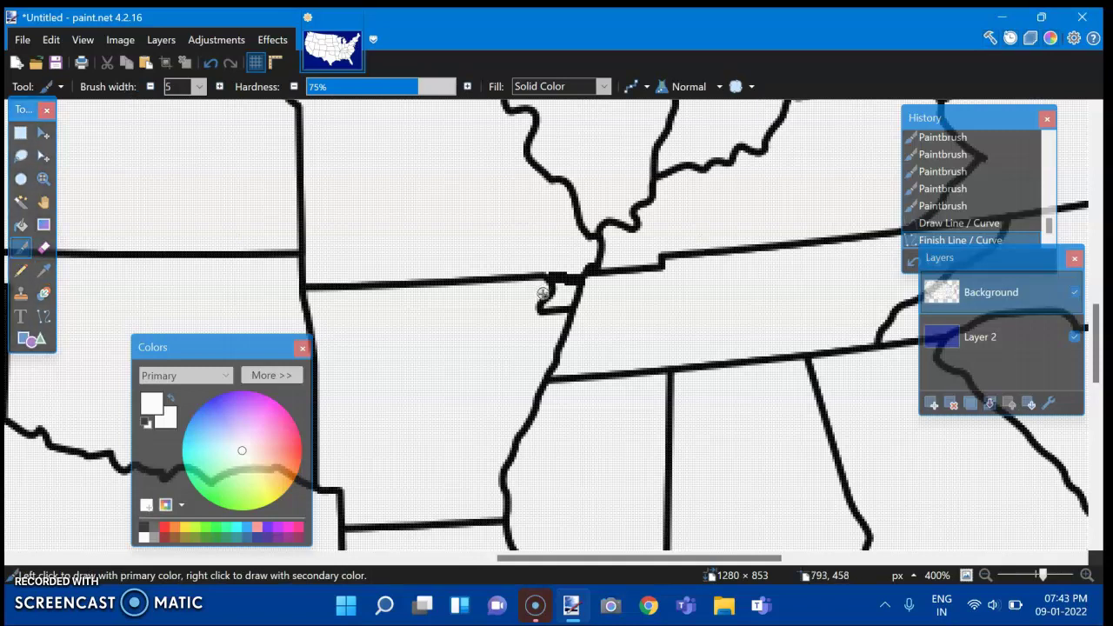
drag(549, 296, 563, 311)
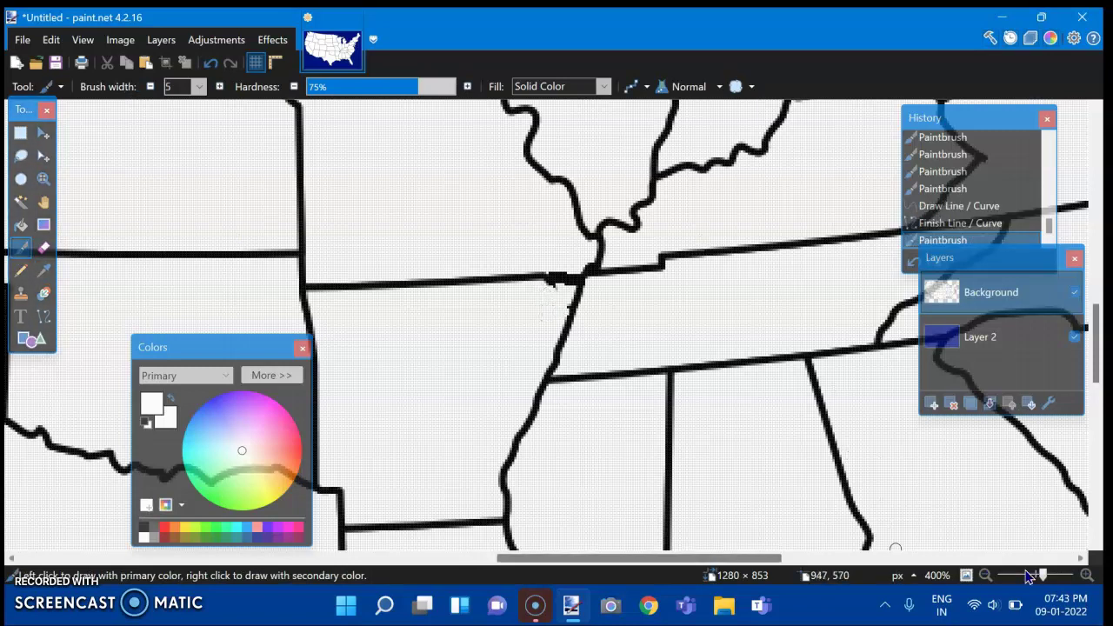
click(989, 575)
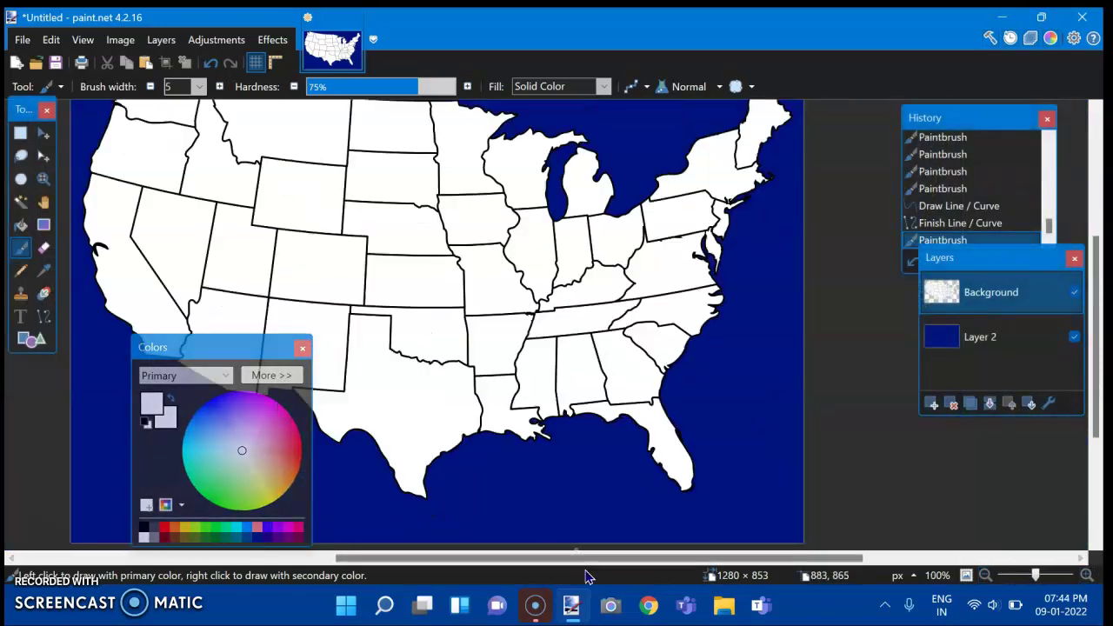
Step: Zoom in on the Northwest and paint out a short piece of border in white
drag(461, 558, 270, 557)
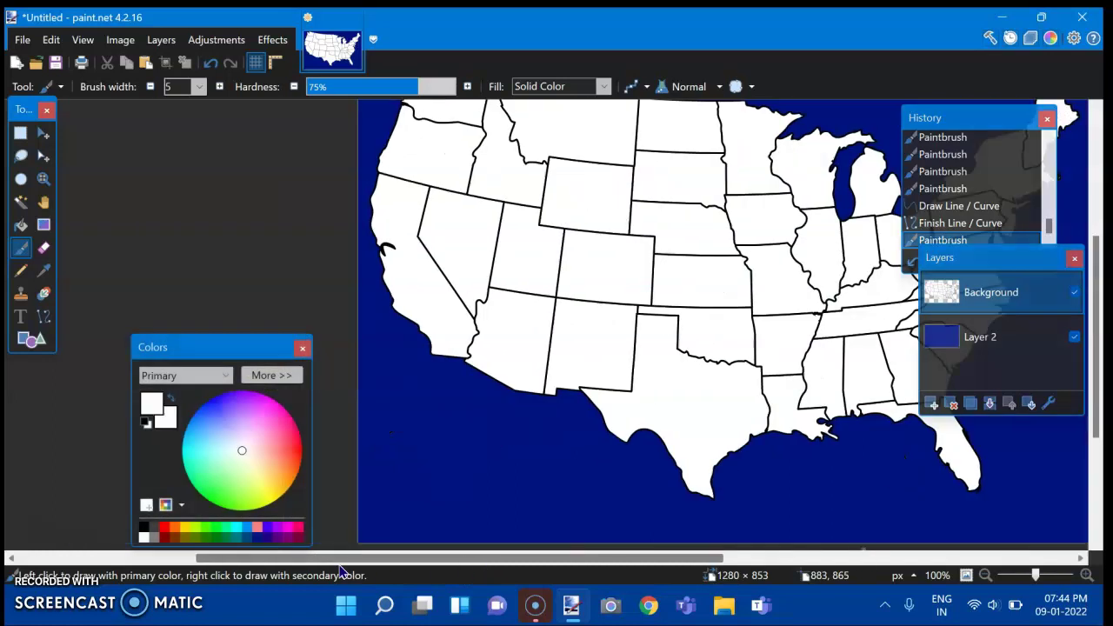
scroll(1102, 326, up, 2)
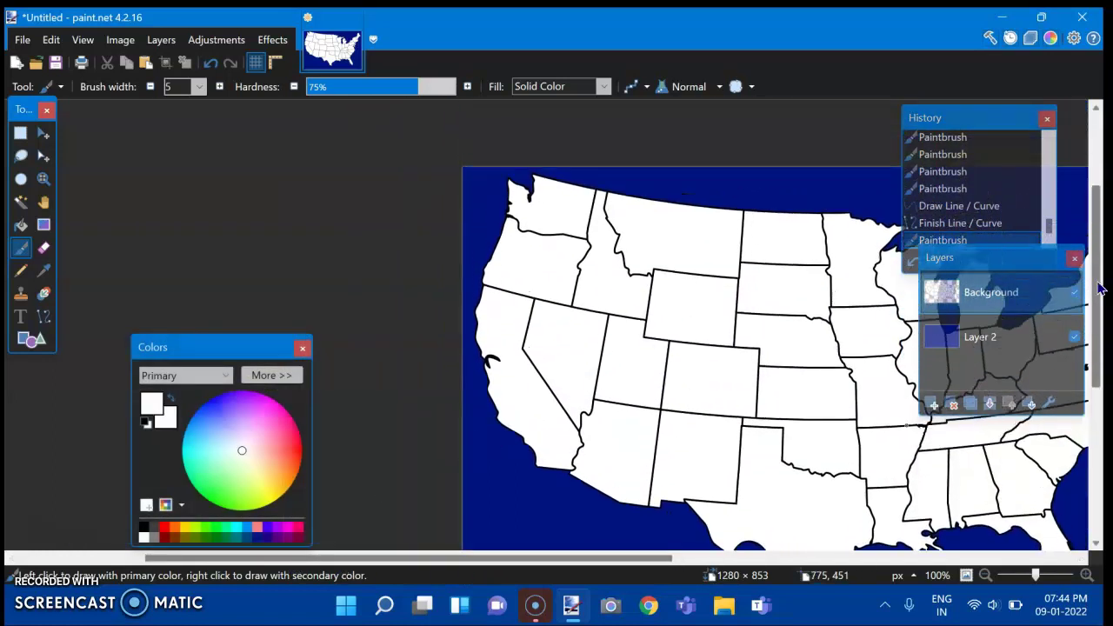
click(1087, 575)
click(1087, 575)
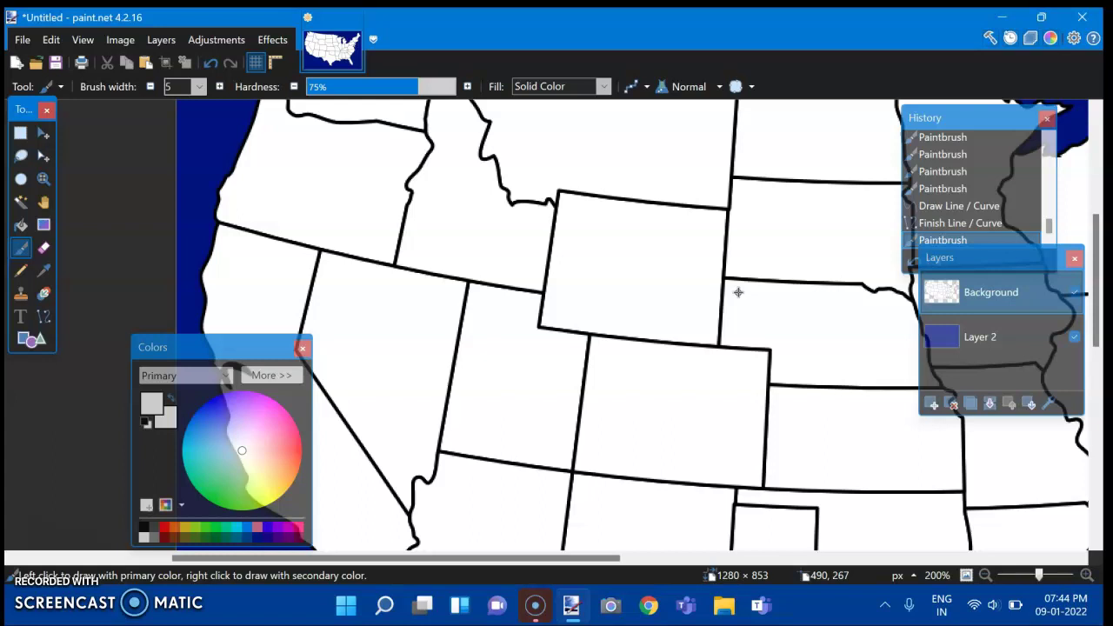
mouse_move(1103, 315)
mouse_down()
mouse_move(1103, 239)
mouse_move(1103, 262)
mouse_up()
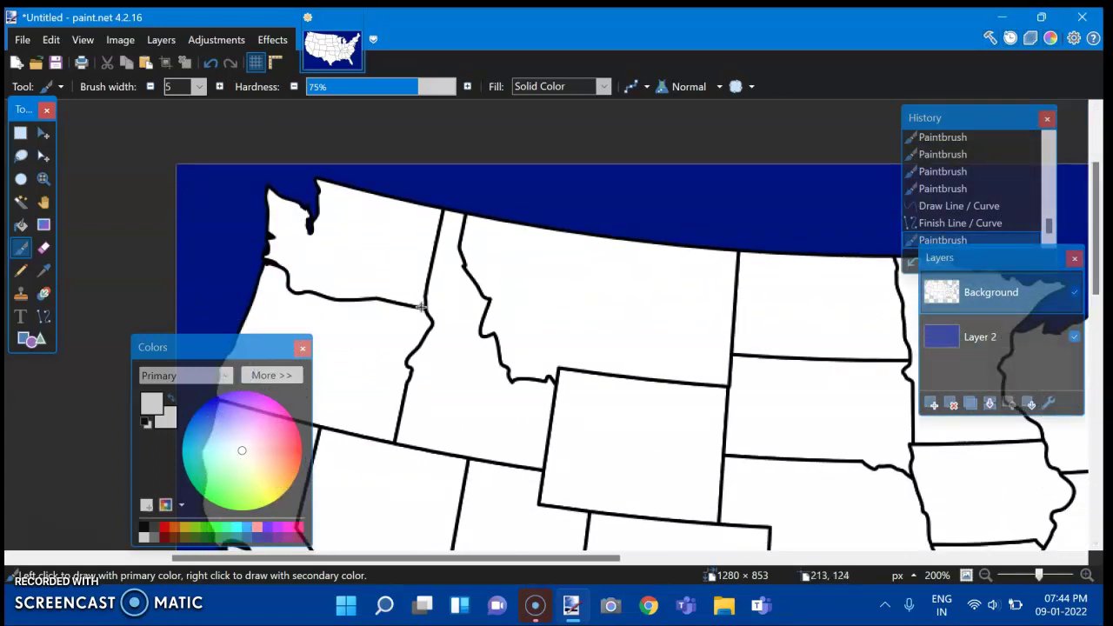
drag(426, 292, 427, 278)
Step: At brush width 10, paint white over the Washington–Oregon border and leftover marks
click(200, 86)
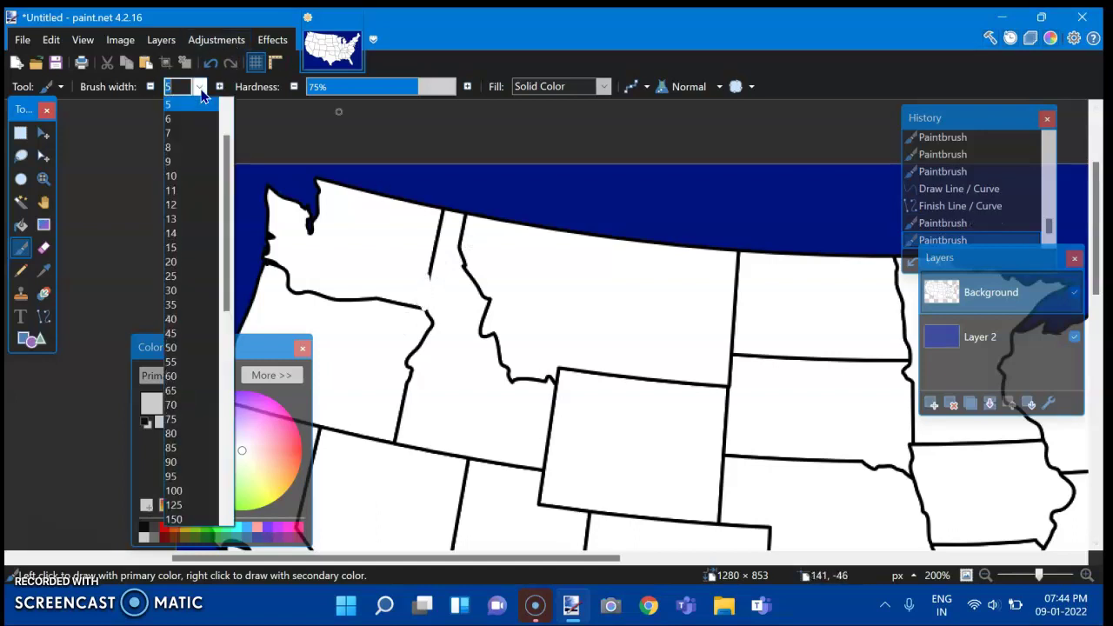
click(187, 176)
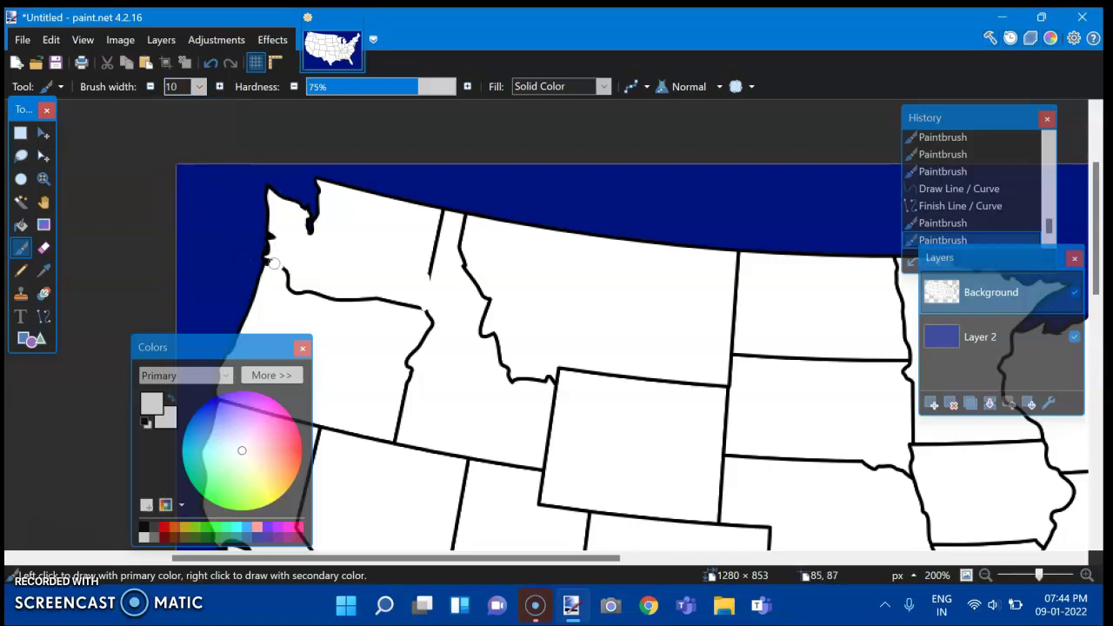
mouse_move(286, 273)
mouse_down()
mouse_move(332, 302)
mouse_move(428, 306)
mouse_move(445, 250)
mouse_move(429, 333)
mouse_move(408, 365)
mouse_up()
drag(400, 417, 396, 432)
click(397, 436)
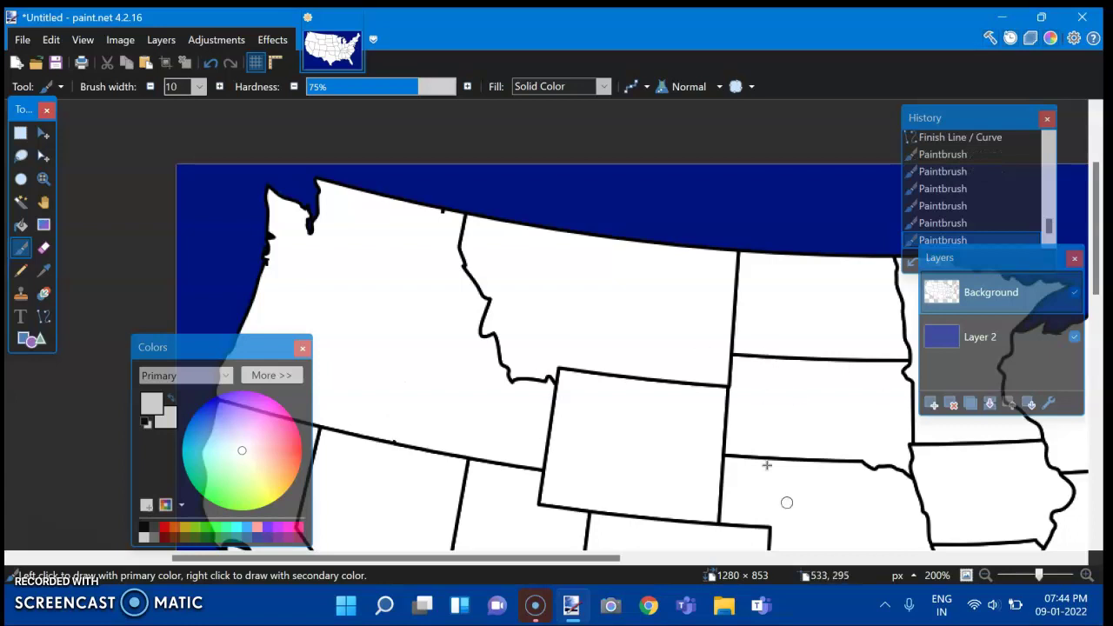
Step: Zoom in on Texas and paint out the Texas–Louisiana border in white
click(986, 575)
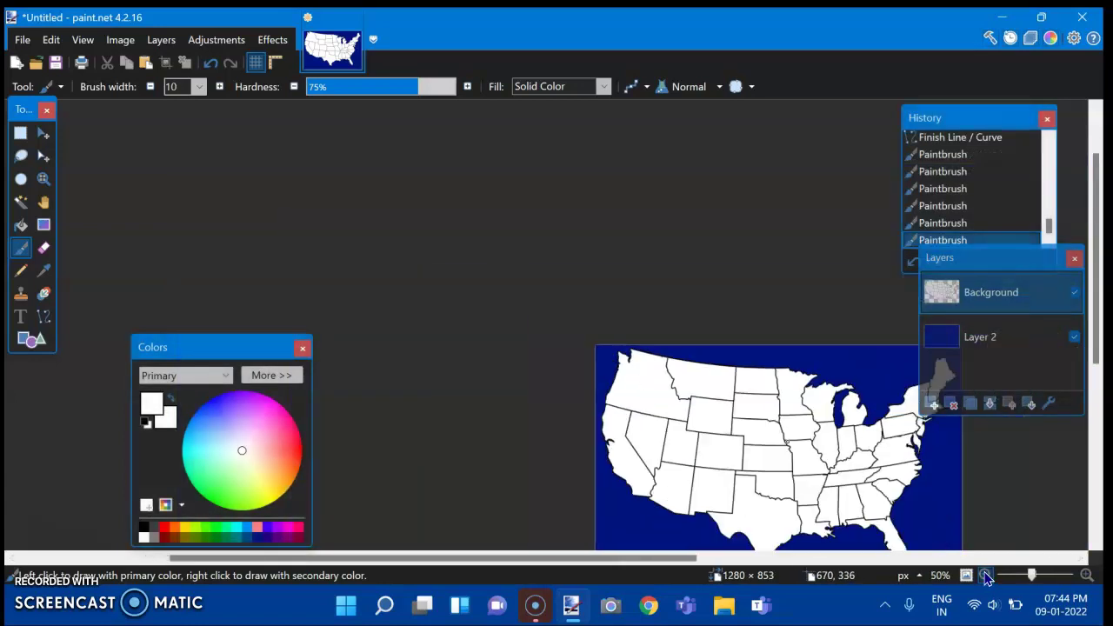
drag(1098, 287, 1103, 335)
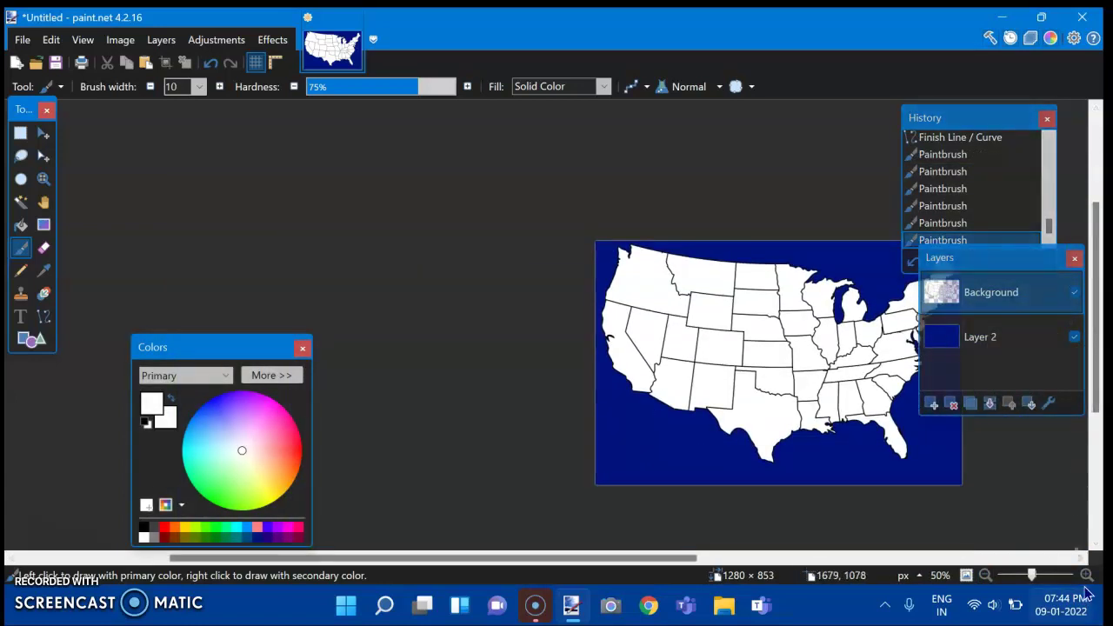
key(super+n)
click(399, 483)
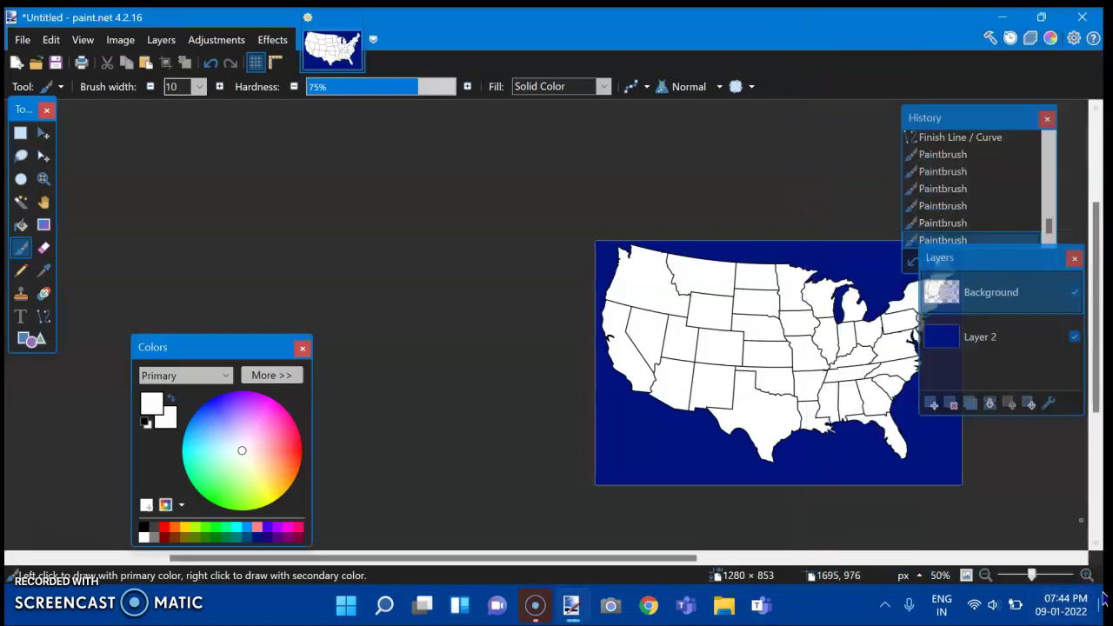
click(1087, 575)
click(1088, 575)
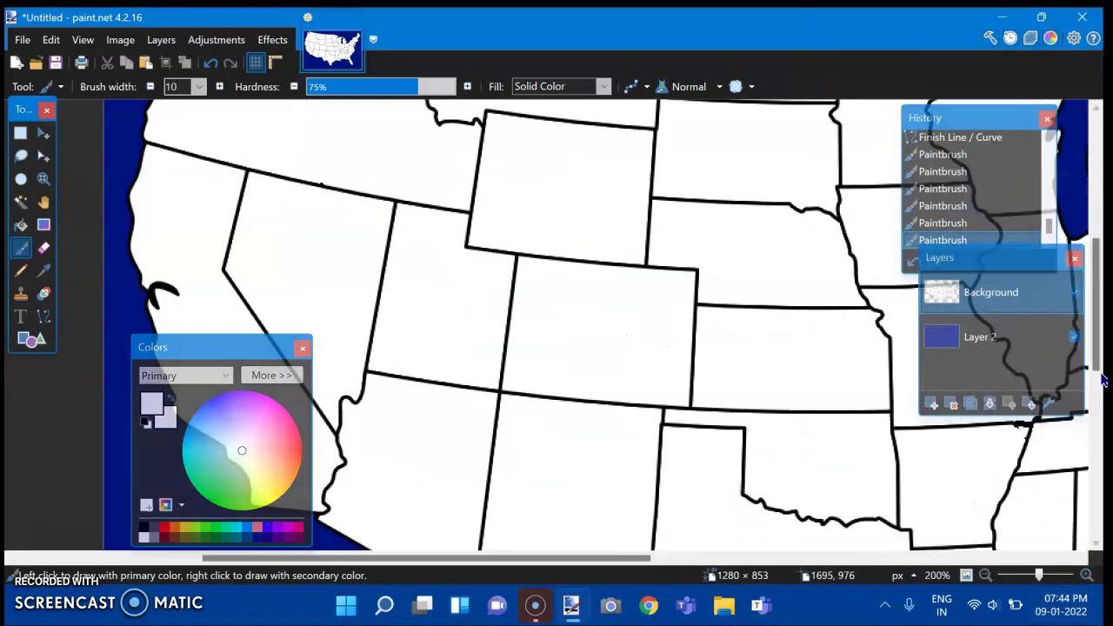
drag(1102, 279, 1102, 347)
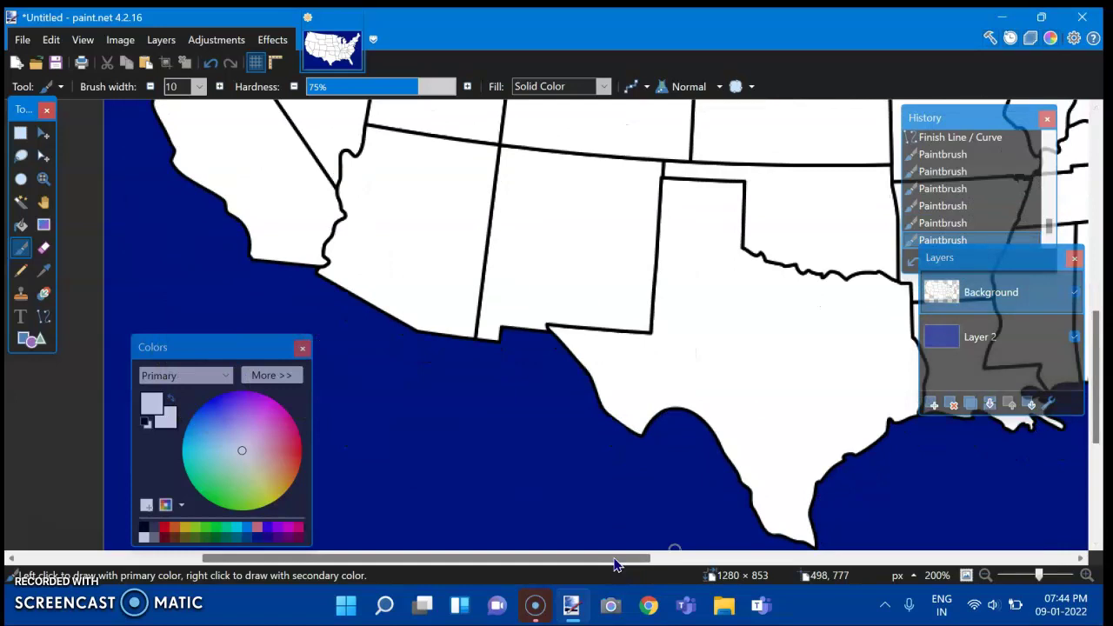
scroll(670, 549, right, 5)
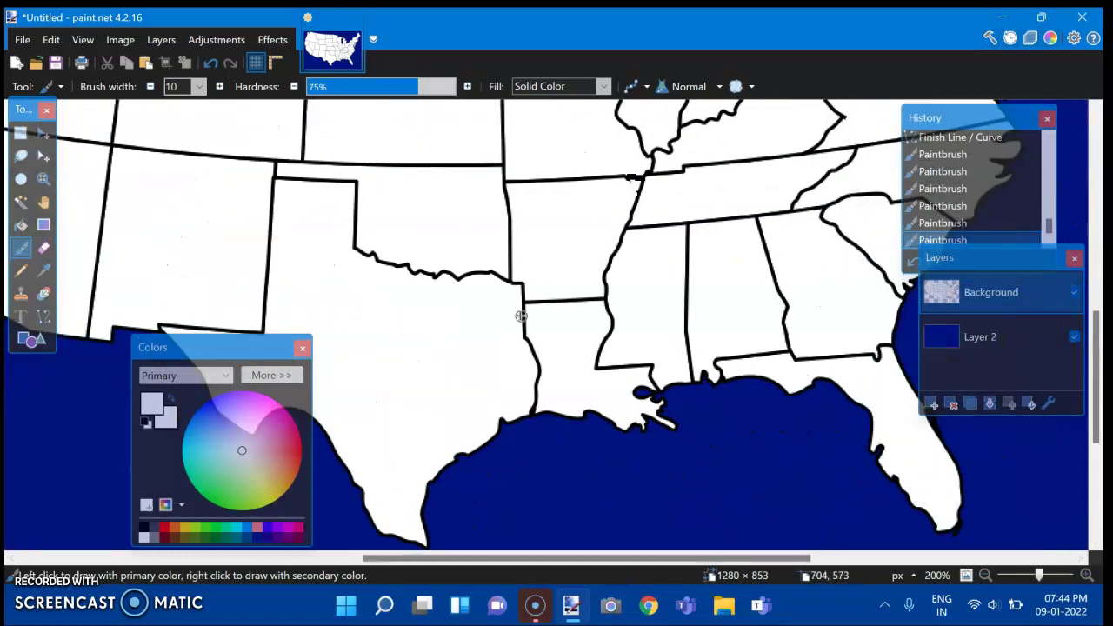
drag(527, 316, 527, 323)
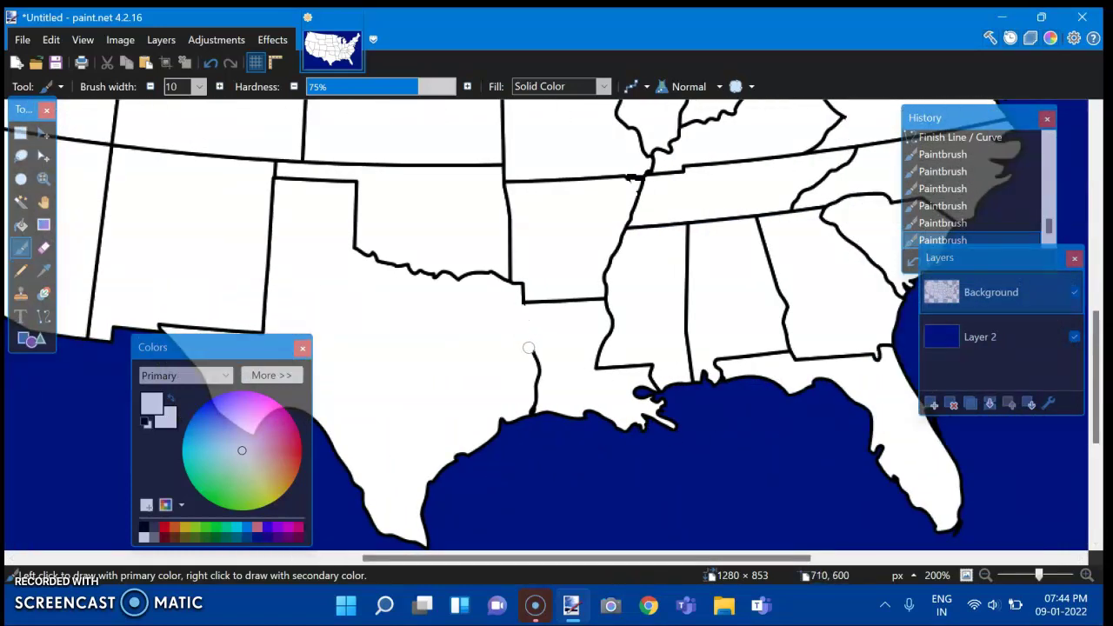
mouse_move(534, 383)
mouse_down()
mouse_move(534, 398)
mouse_move(528, 346)
mouse_up()
key(ctrl+z)
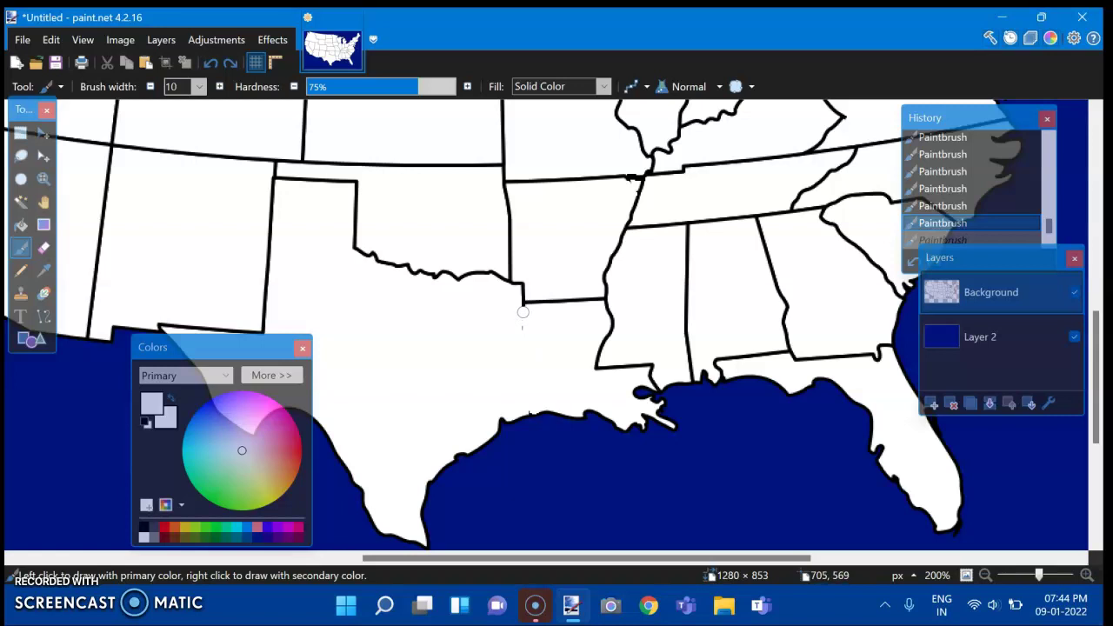
key(ctrl+y)
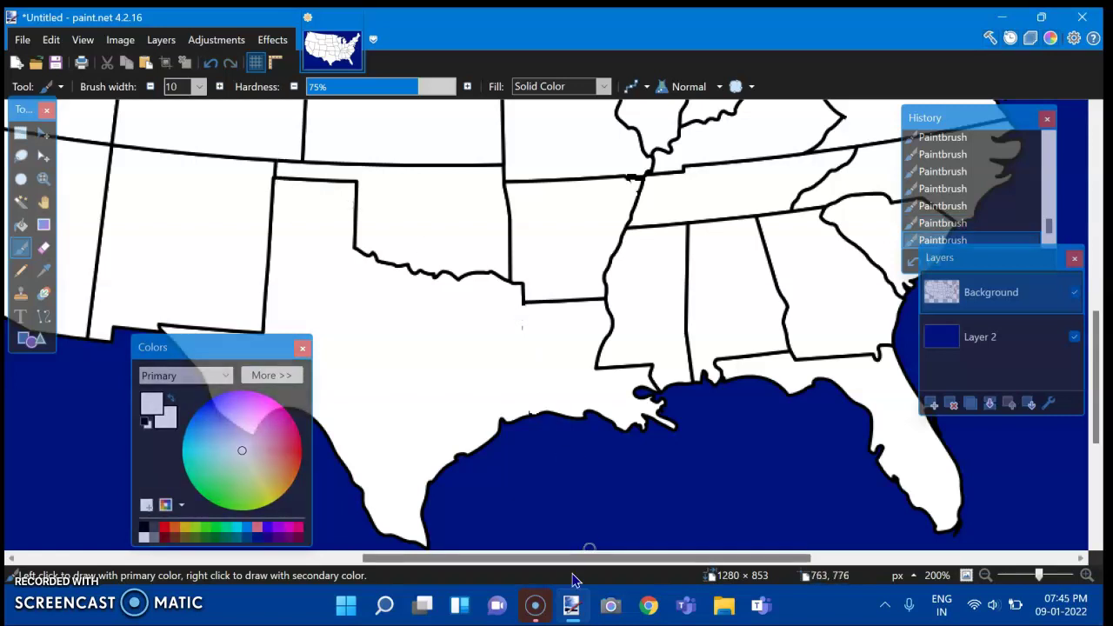
Step: Paint out the New Mexico–Texas and Red River borders, plus a stray dark mark
mouse_move(515, 557)
mouse_down()
mouse_move(488, 574)
mouse_move(452, 558)
mouse_up()
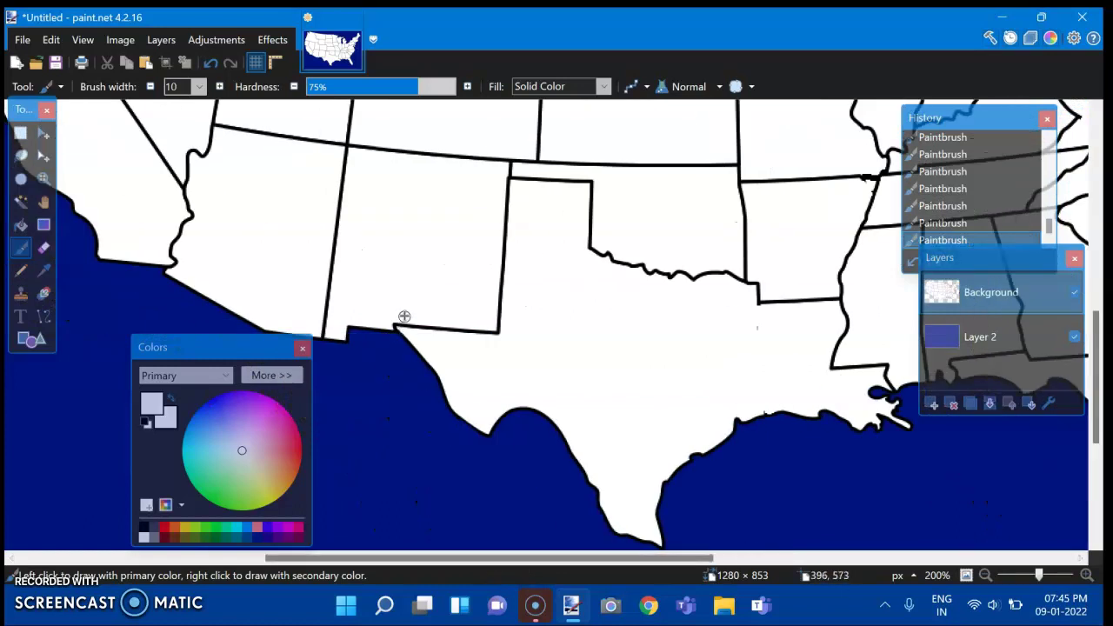
mouse_move(413, 329)
mouse_down()
mouse_move(454, 326)
mouse_move(510, 176)
mouse_move(594, 199)
mouse_up()
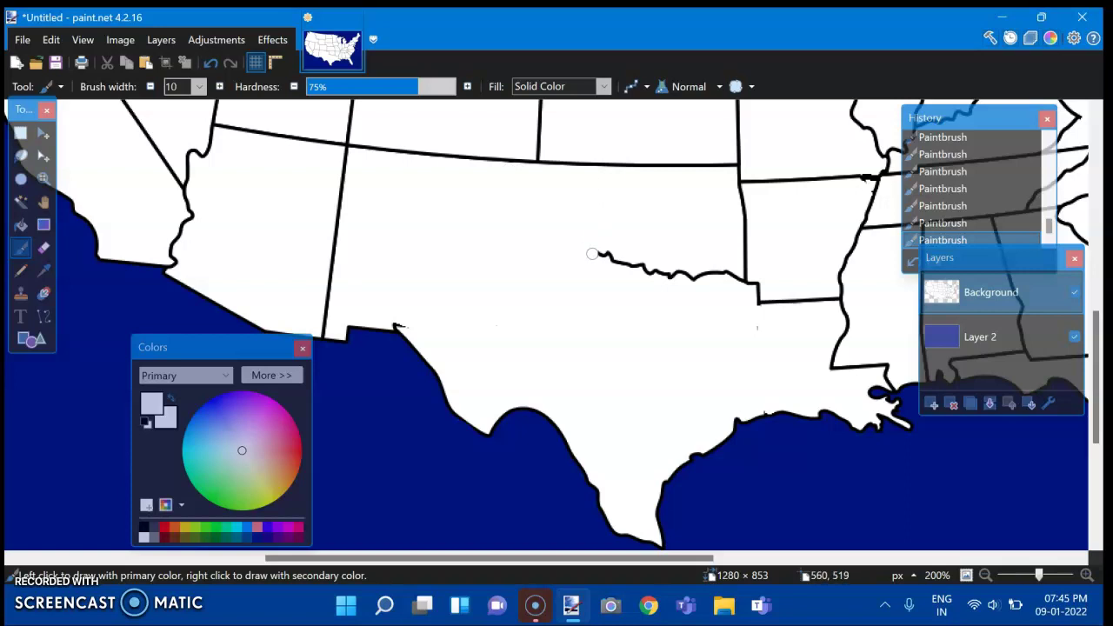
drag(650, 273, 630, 264)
drag(630, 265, 676, 277)
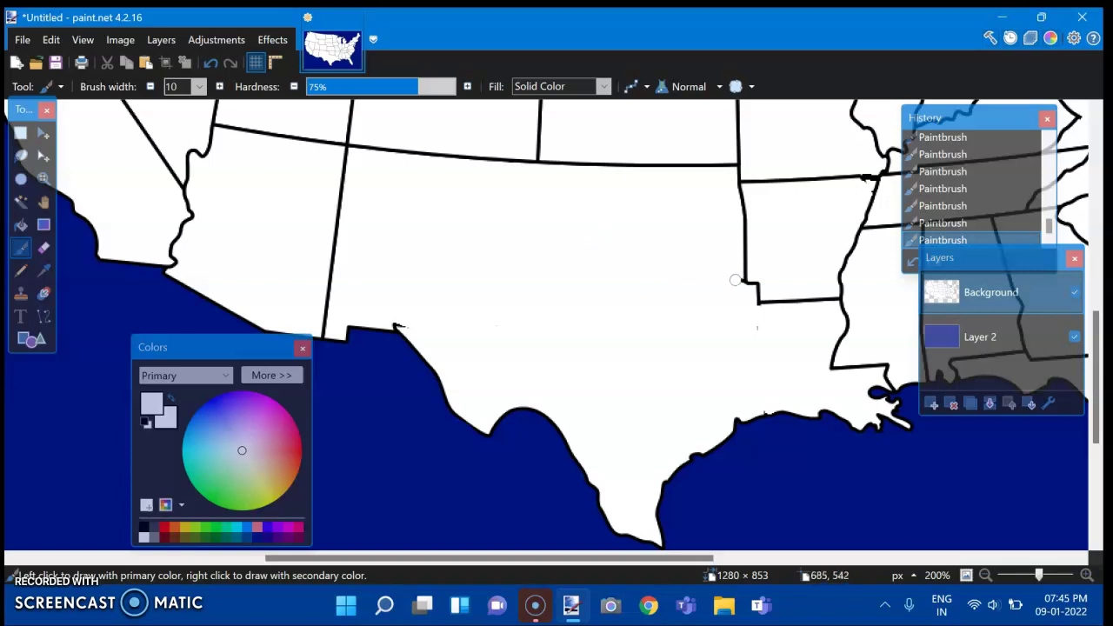
click(754, 324)
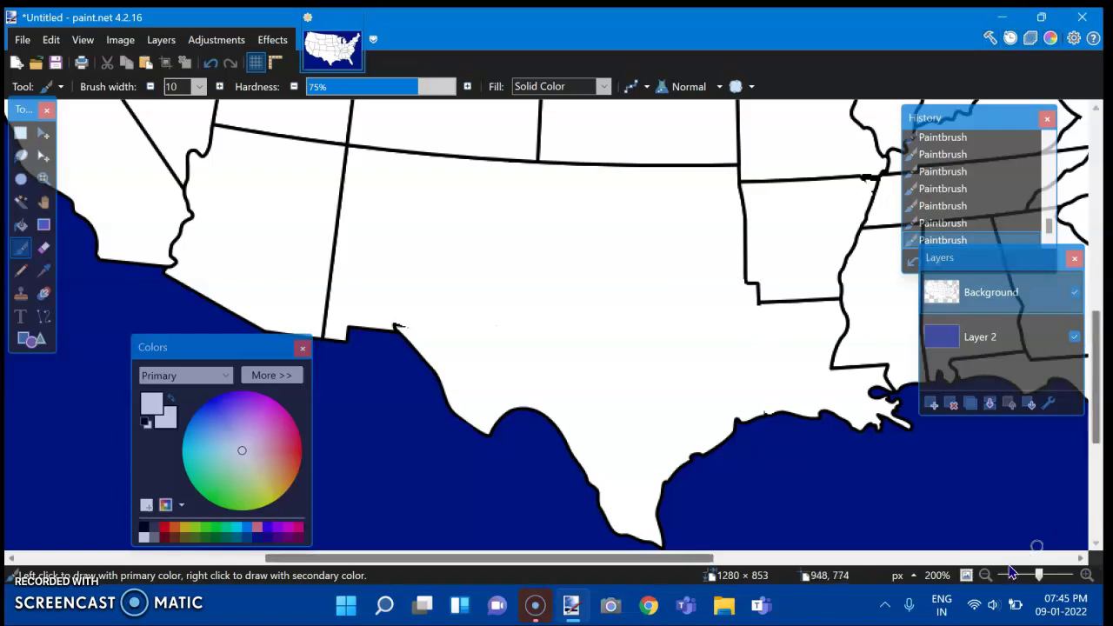
Step: Undo and redo the recent strokes, then reduce the brush width to 4
click(968, 576)
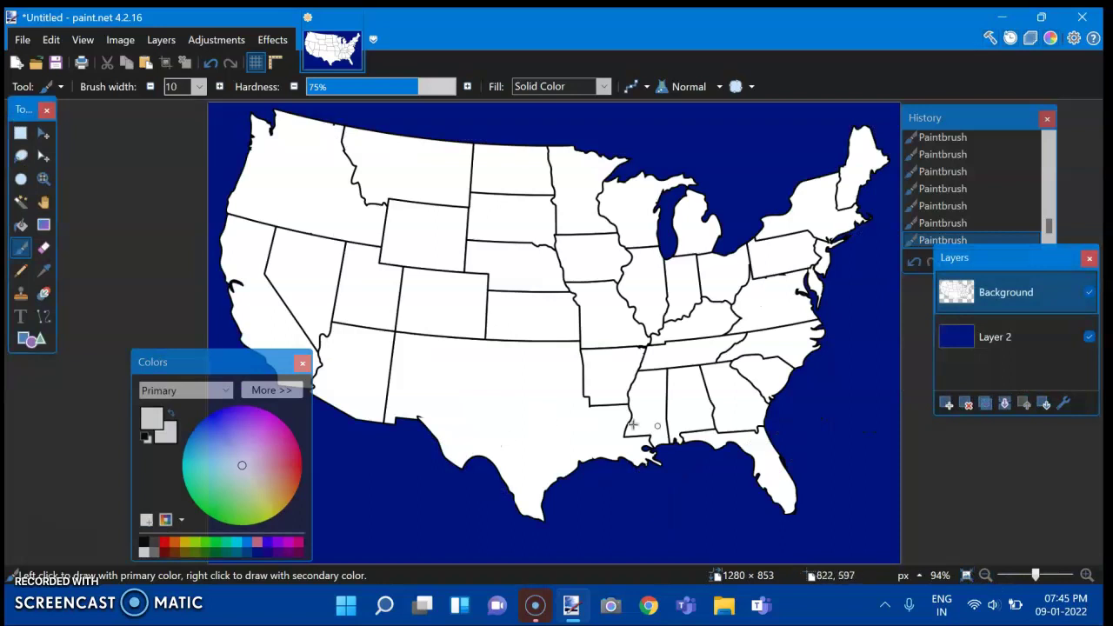
key(ctrl+z)
key(ctrl+z)
key(ctrl+z)
key(ctrl+z)
key(ctrl+z)
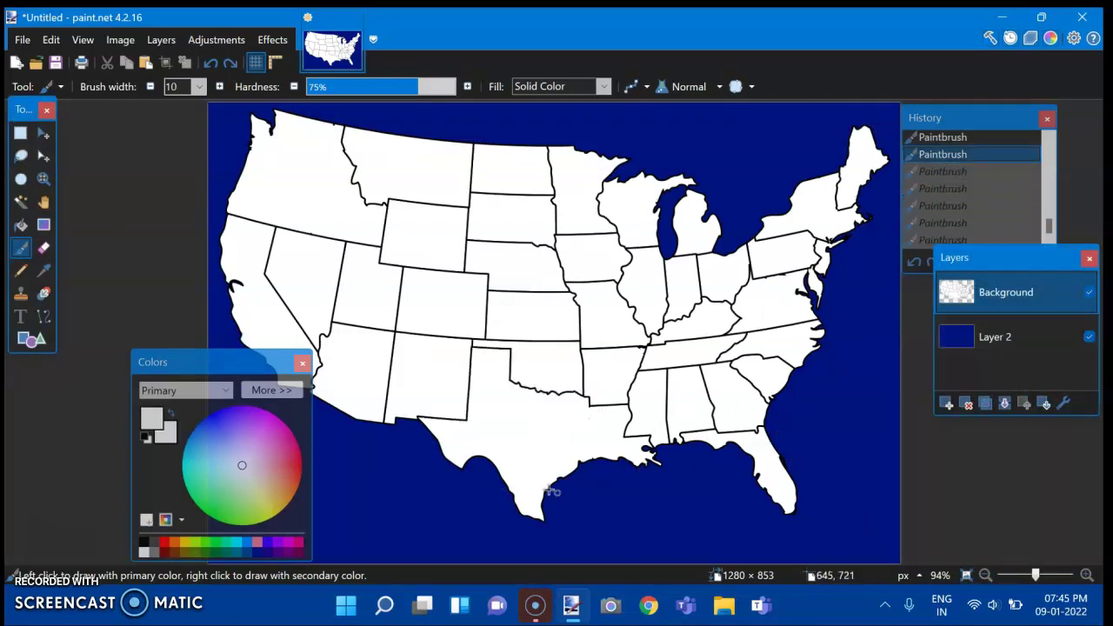
key(ctrl+y)
key(ctrl+y)
key(ctrl+y)
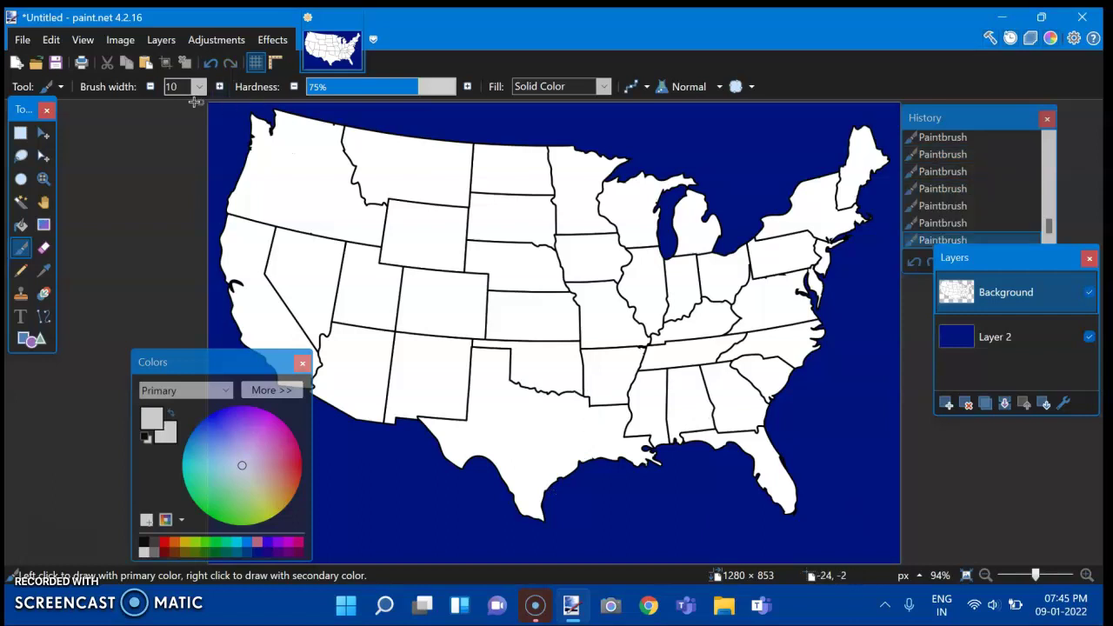
double_click(150, 87)
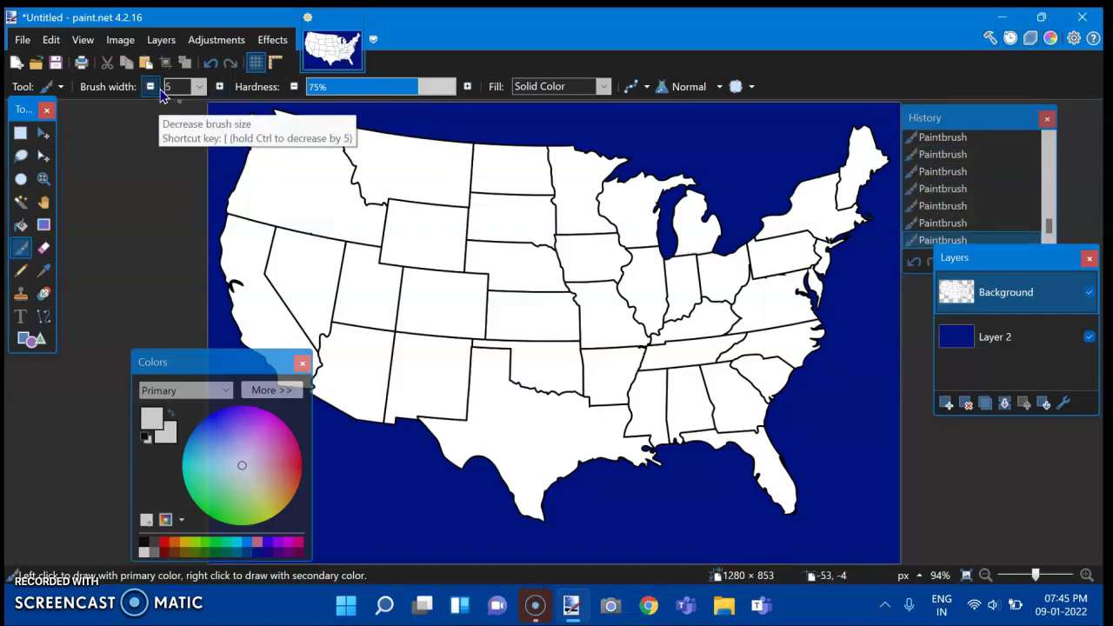
click(155, 91)
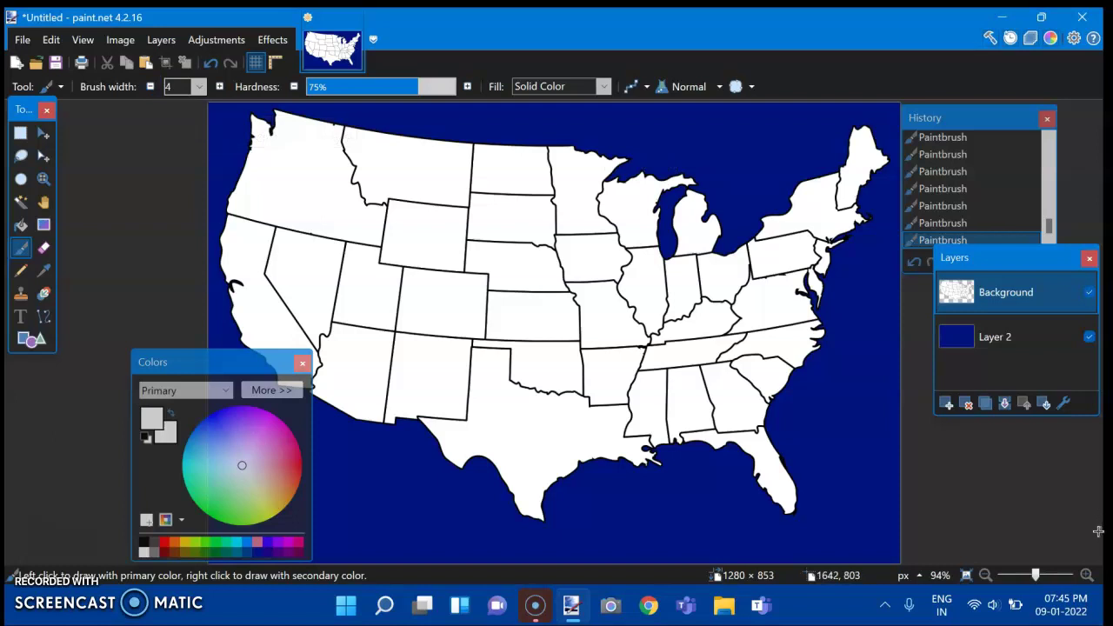
click(1087, 575)
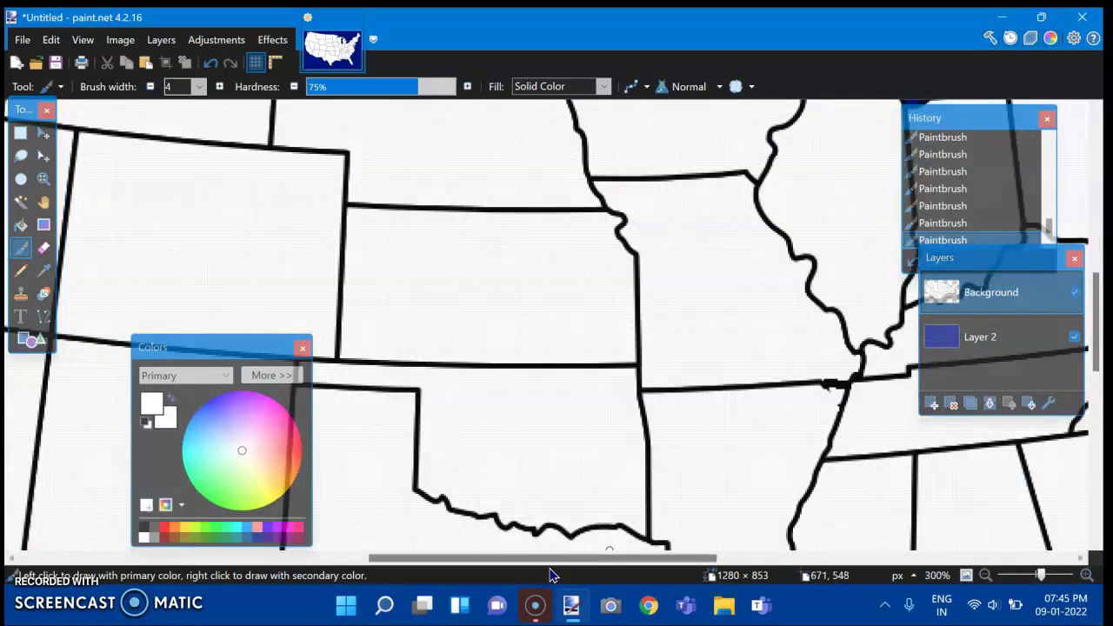
Step: Set brush width to 2 and reset the primary colour to black with D
click(149, 86)
click(149, 86)
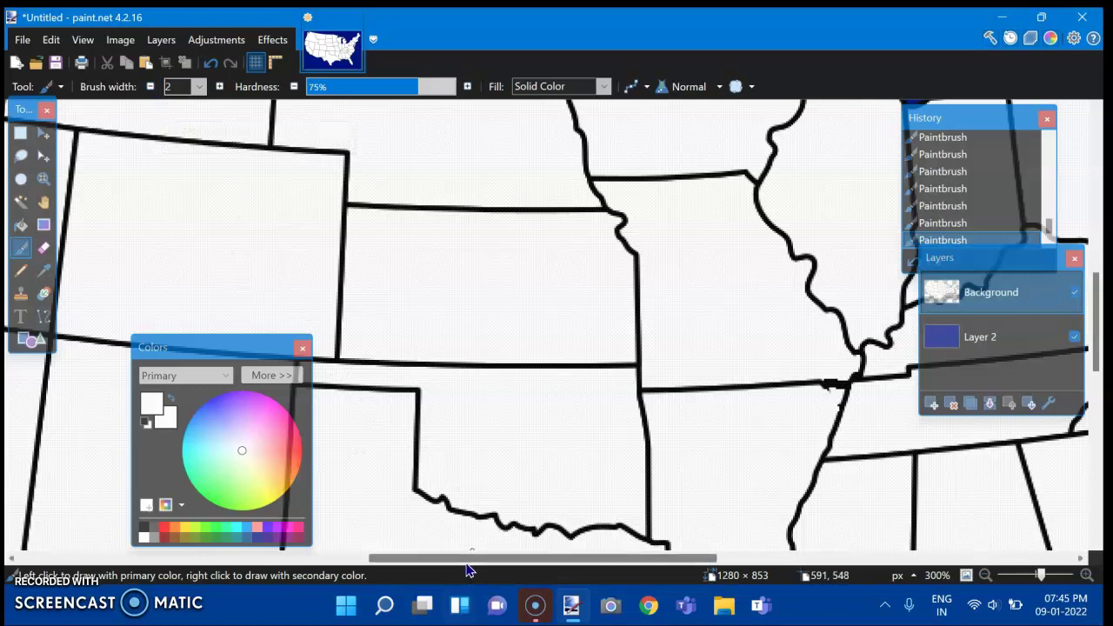
drag(469, 558, 420, 557)
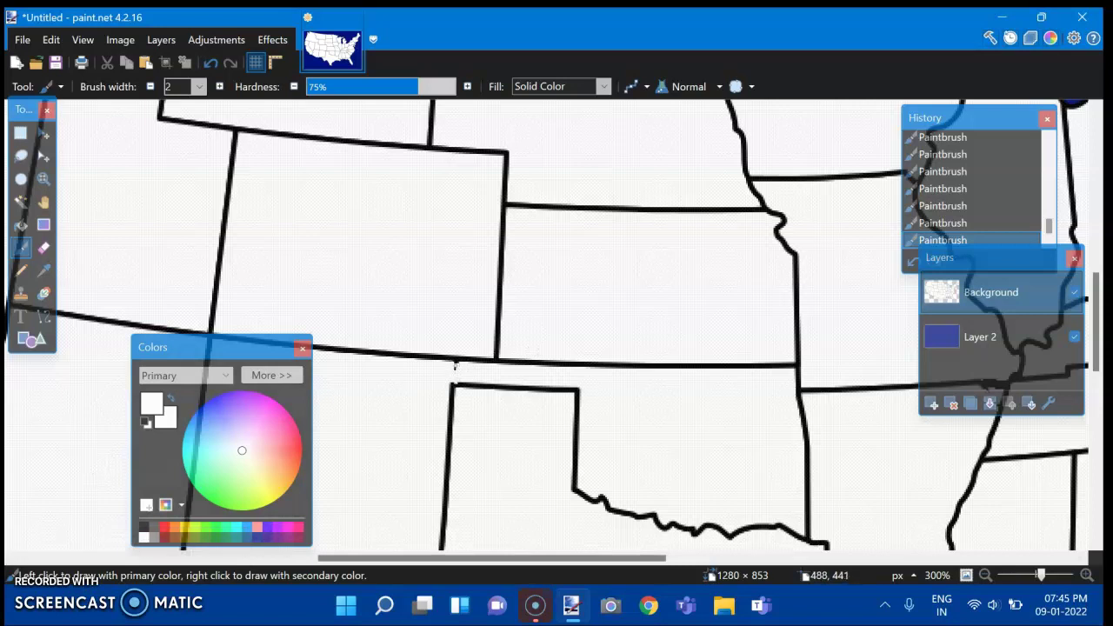
key(d)
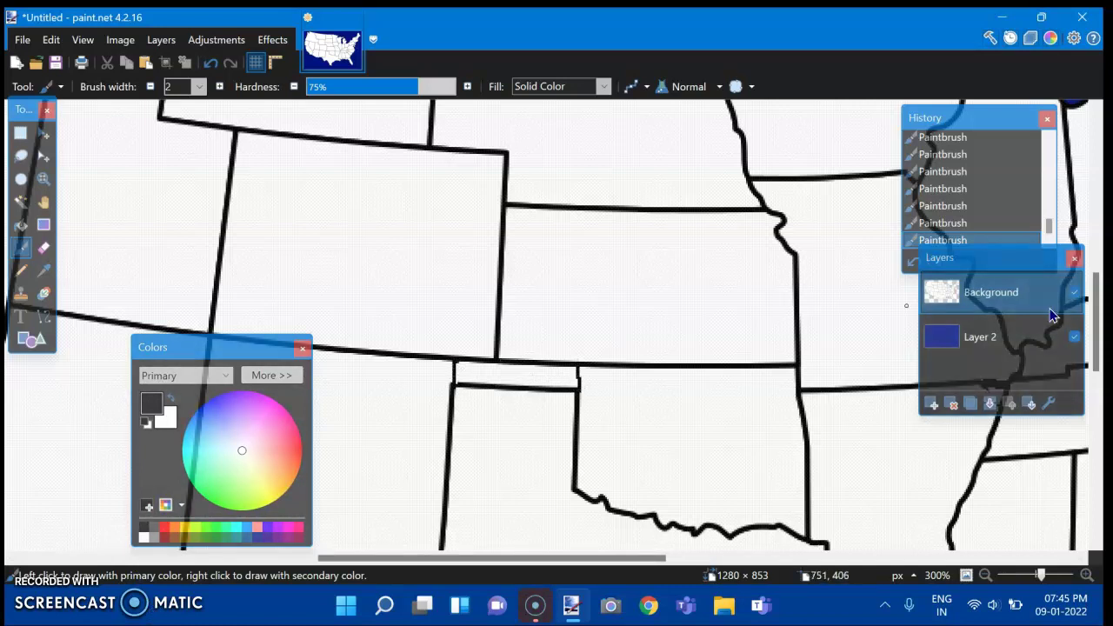
scroll(513, 417, down, 3)
scroll(557, 487, down, 2)
drag(516, 559, 431, 557)
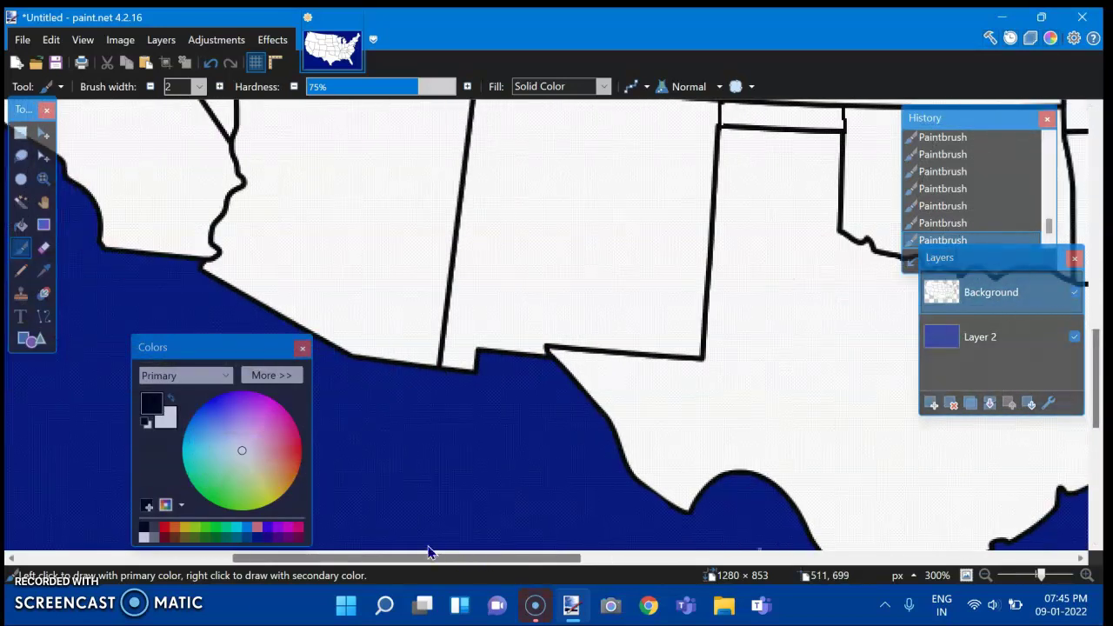
Step: Redraw a stretch of New Mexico's southern border as a straight black line
click(43, 316)
drag(547, 344, 445, 333)
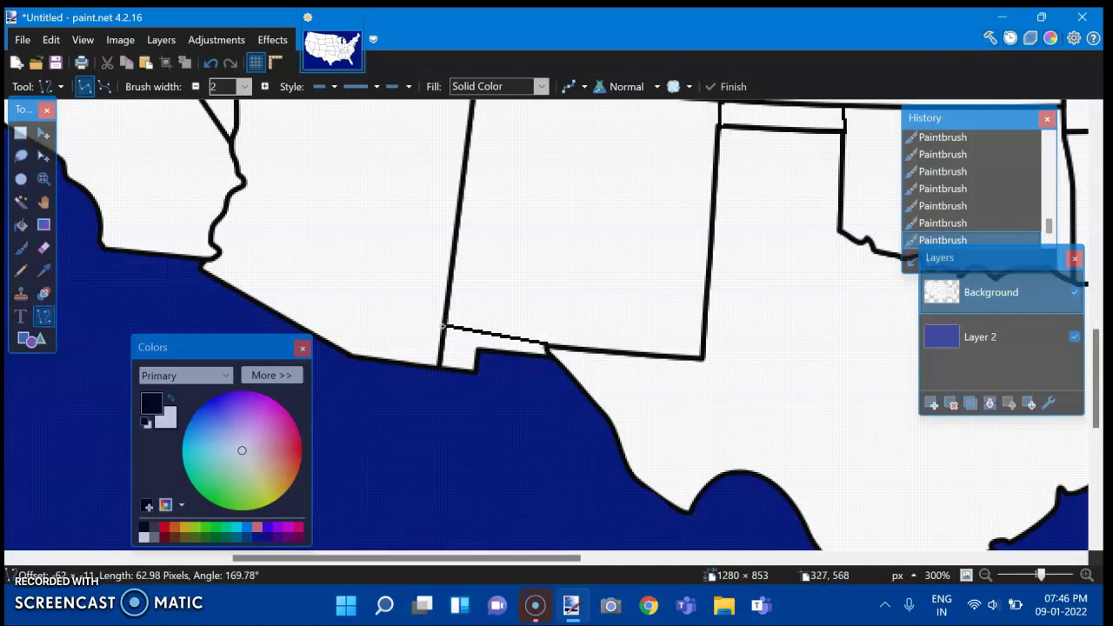
click(21, 247)
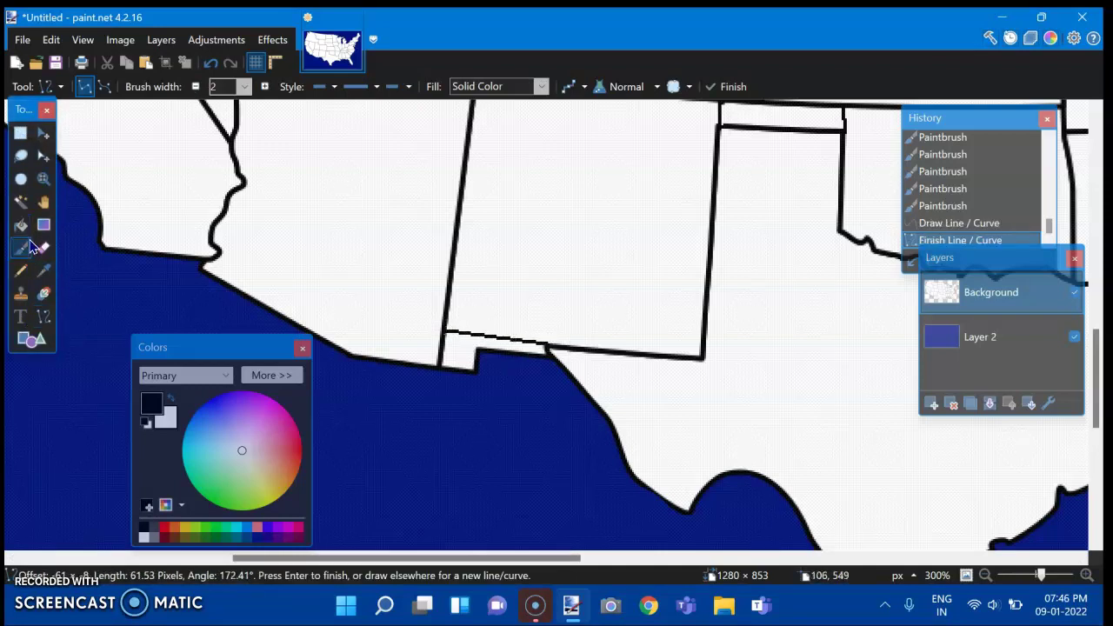
Step: Undo a stray brush stroke, switch to white, and touch up along the new border line
click(547, 350)
key(ctrl+z)
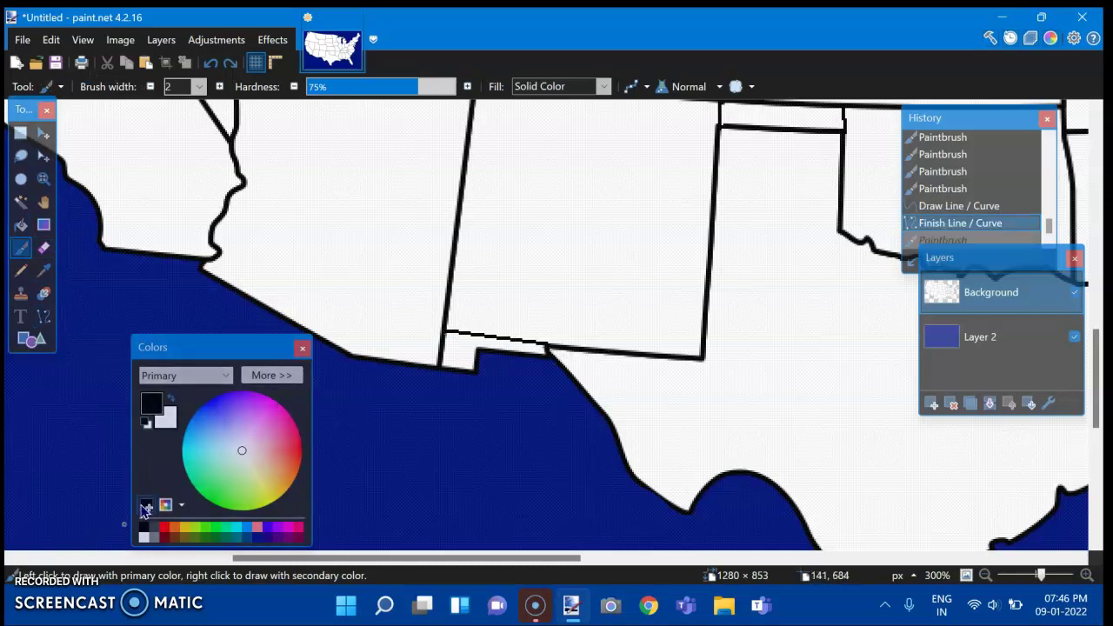
click(144, 537)
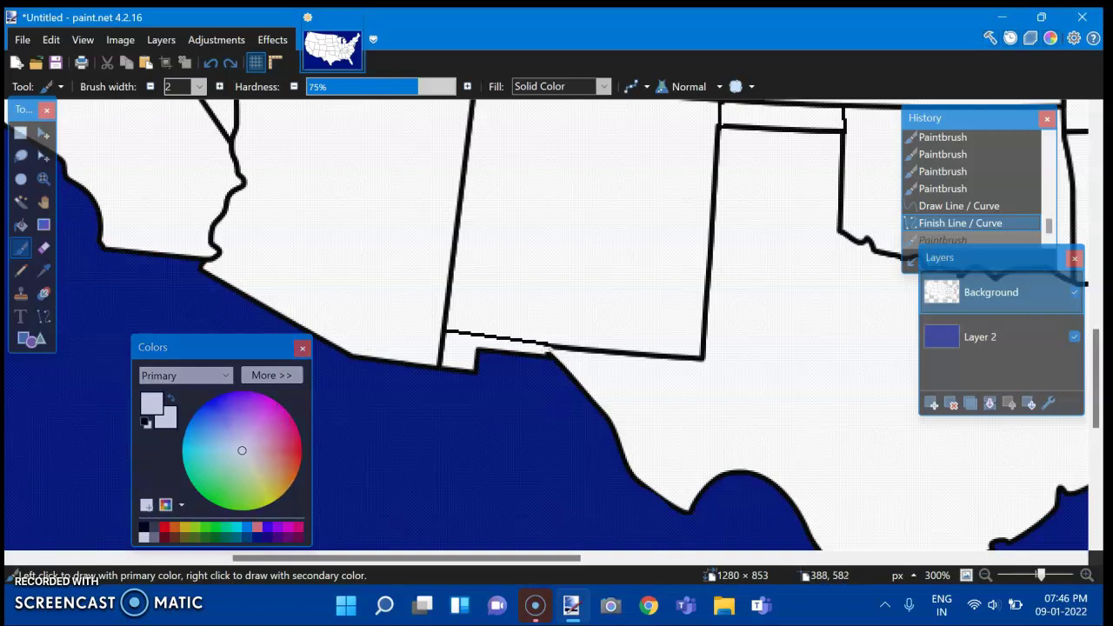
click(545, 351)
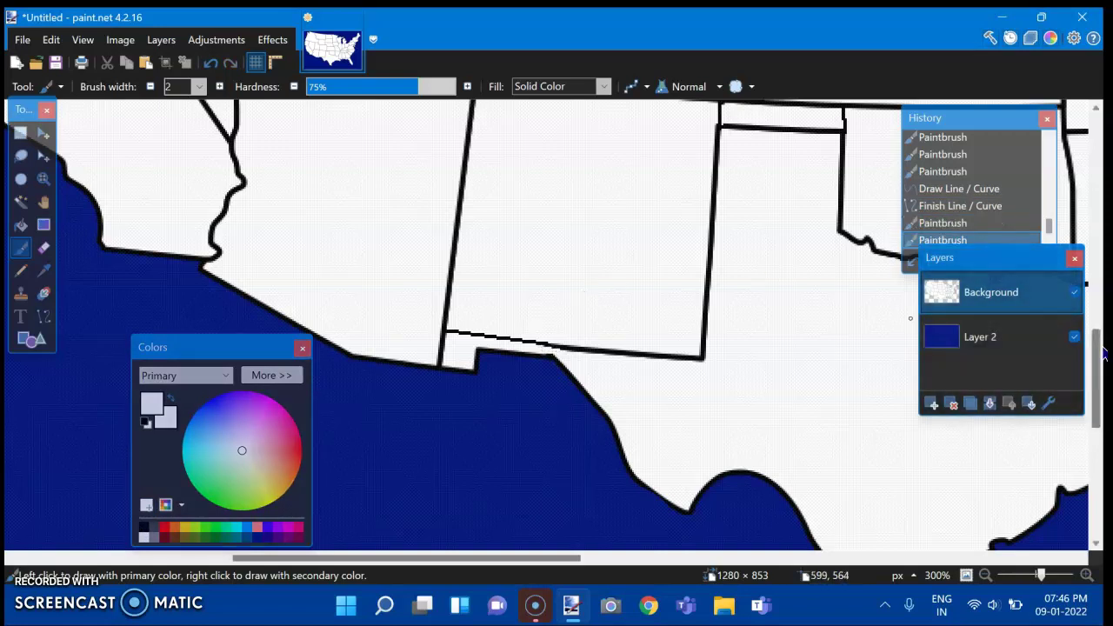
drag(1102, 354, 1101, 333)
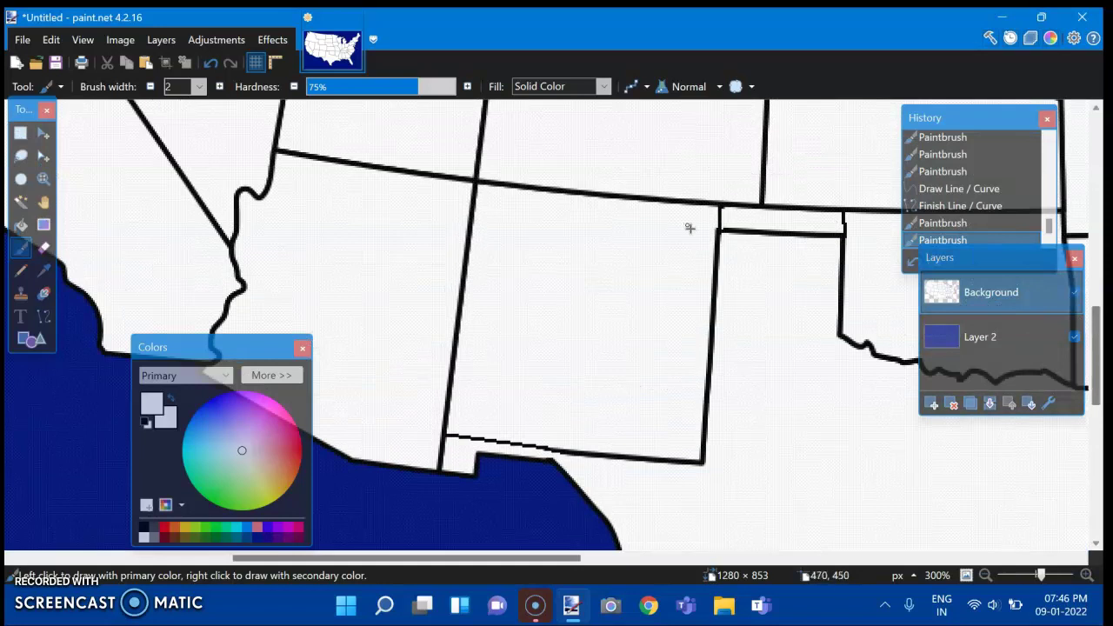
Step: With a 10-pixel white brush, paint out the Oklahoma panhandle line and the Arizona–New Mexico border
click(199, 86)
click(195, 217)
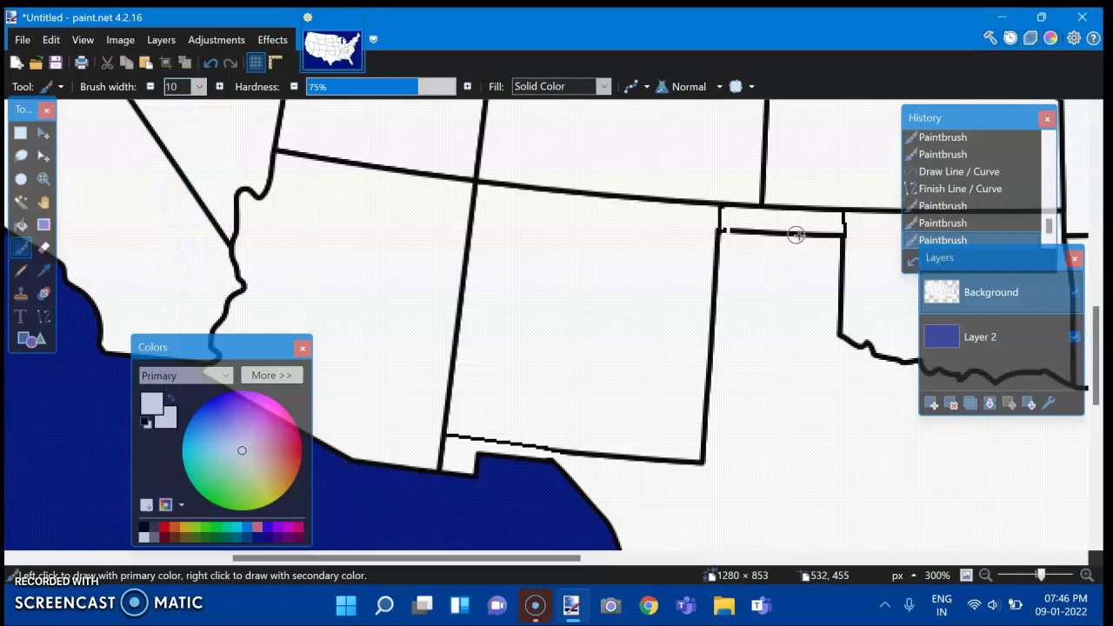
drag(736, 233, 829, 236)
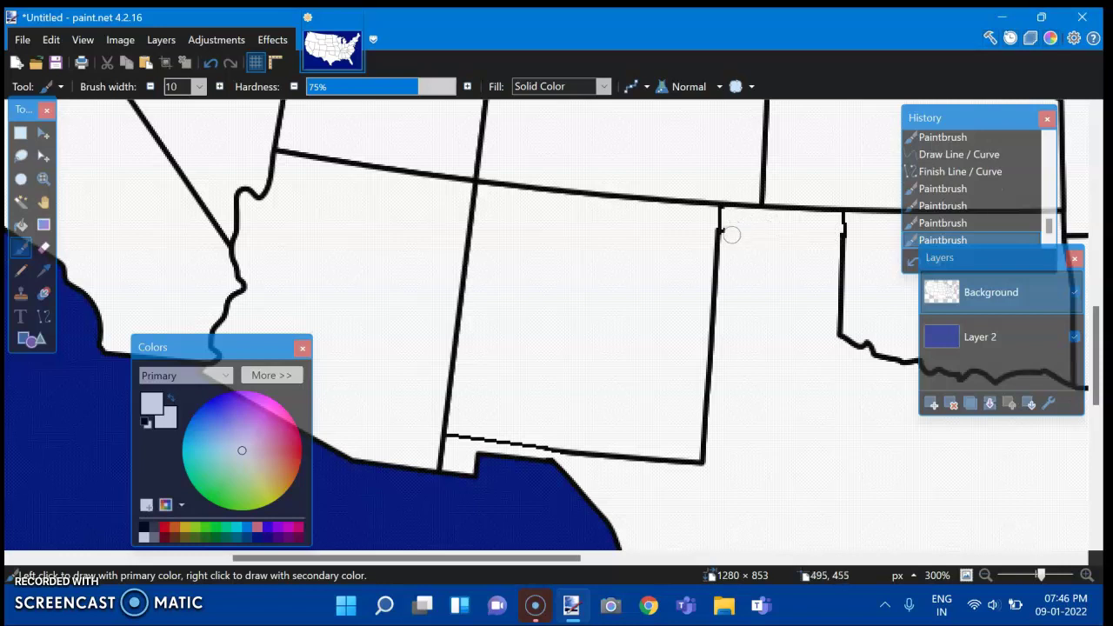
drag(472, 192, 473, 258)
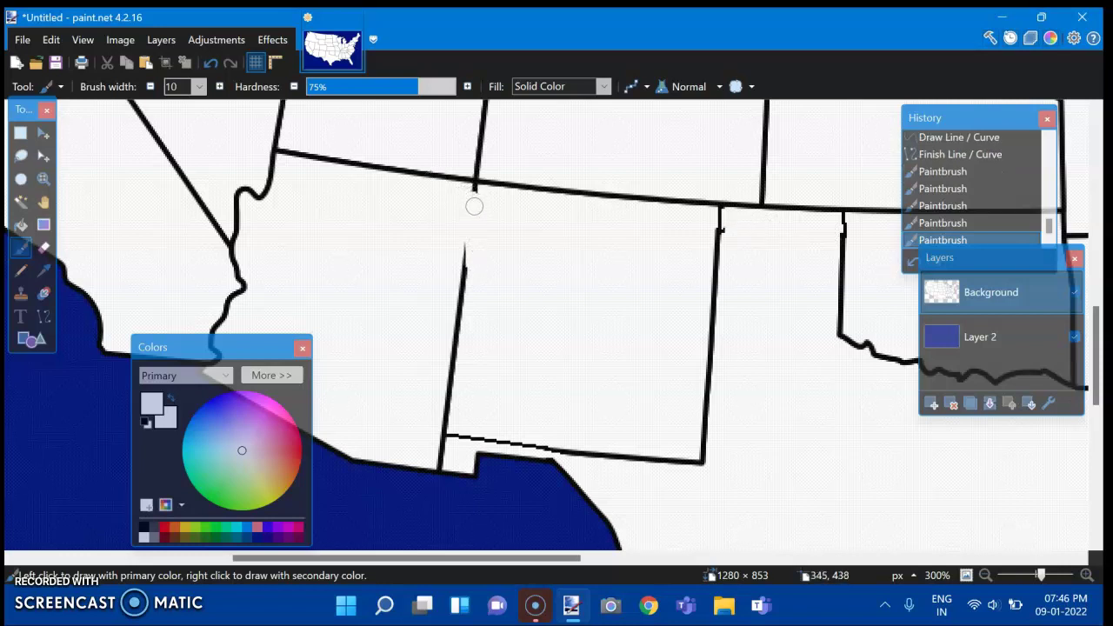
drag(474, 202, 446, 419)
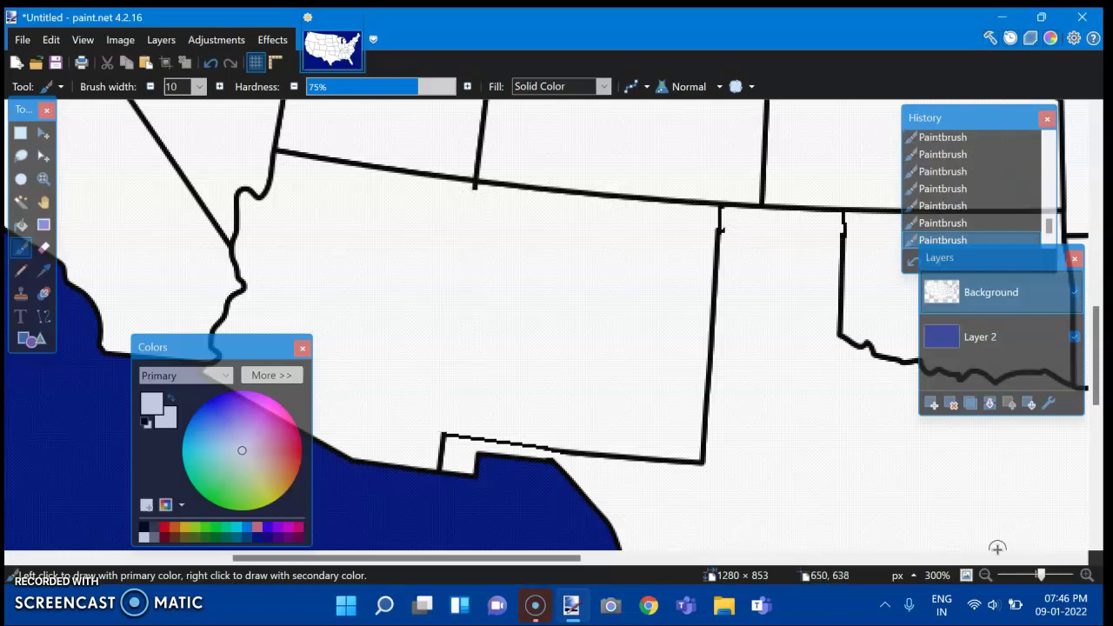
Step: Zoom in on the southwest and paint out the California–Nevada border in white
click(985, 576)
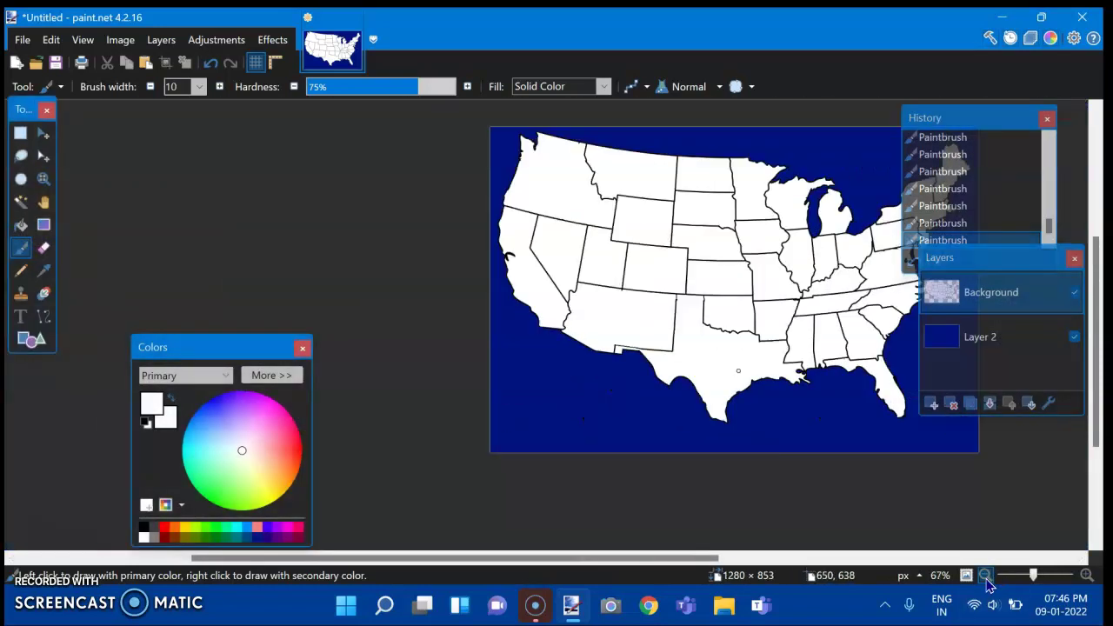
click(985, 576)
click(1086, 574)
click(1086, 575)
click(1086, 574)
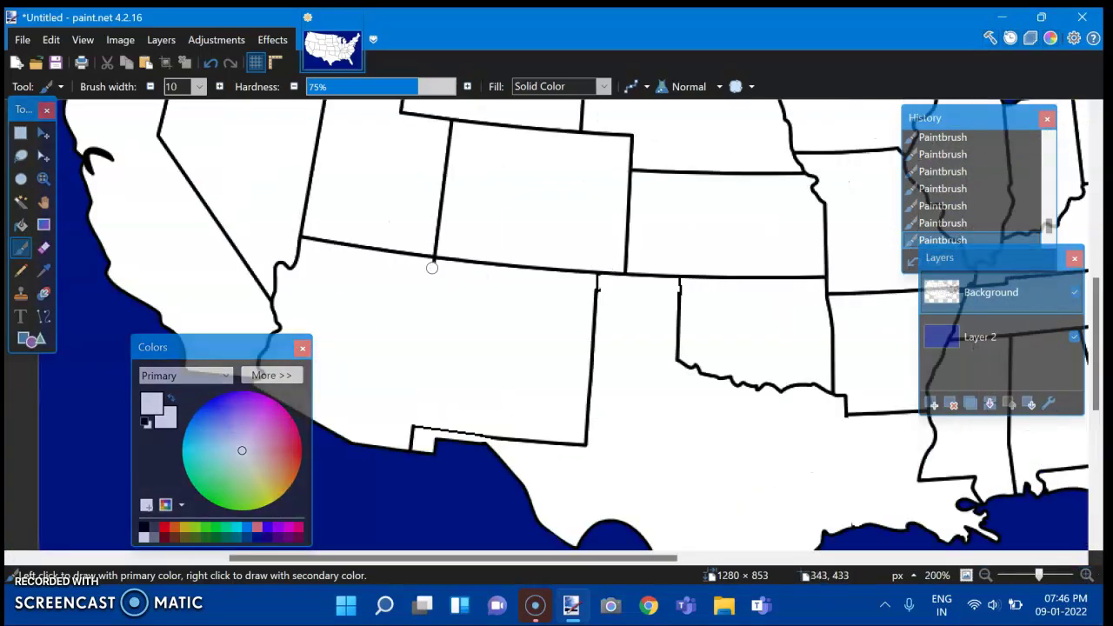
drag(609, 557, 471, 557)
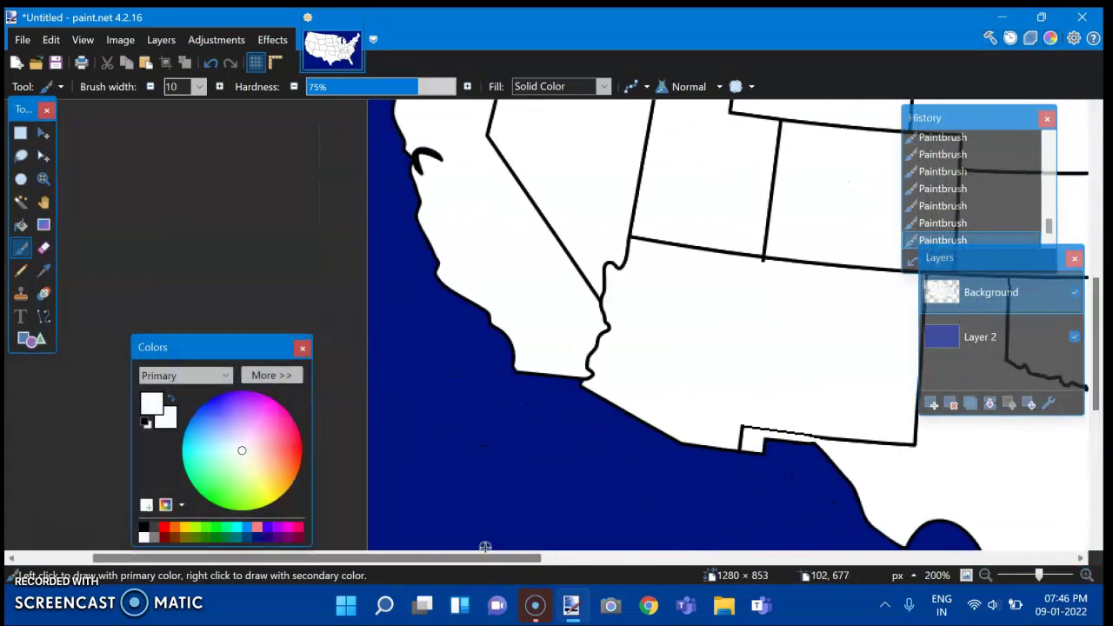
drag(1097, 355, 1097, 315)
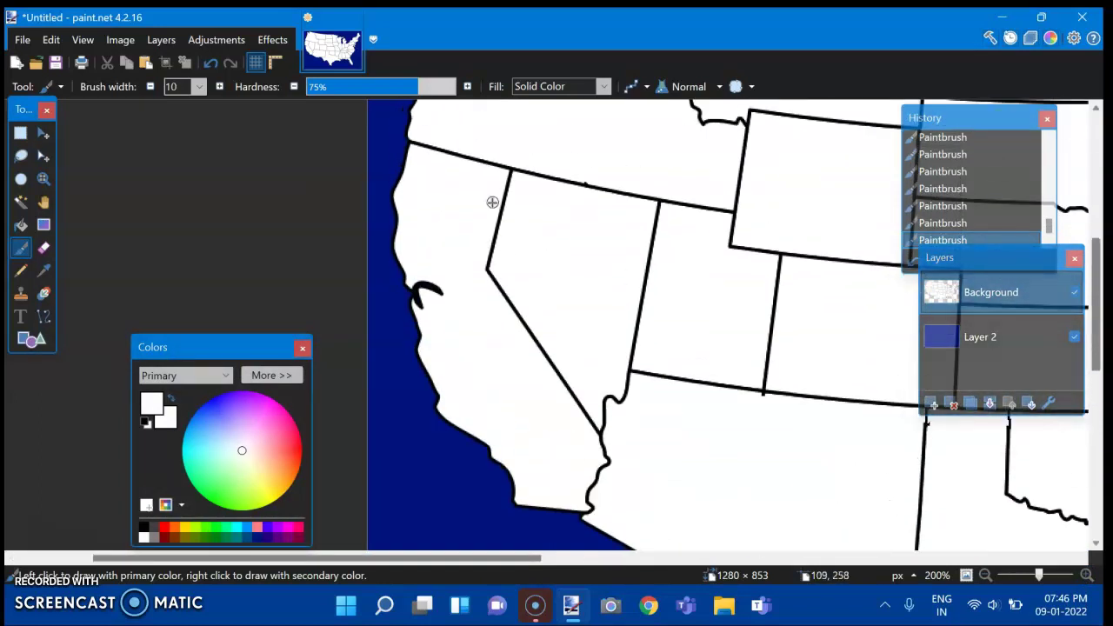
drag(509, 181, 504, 220)
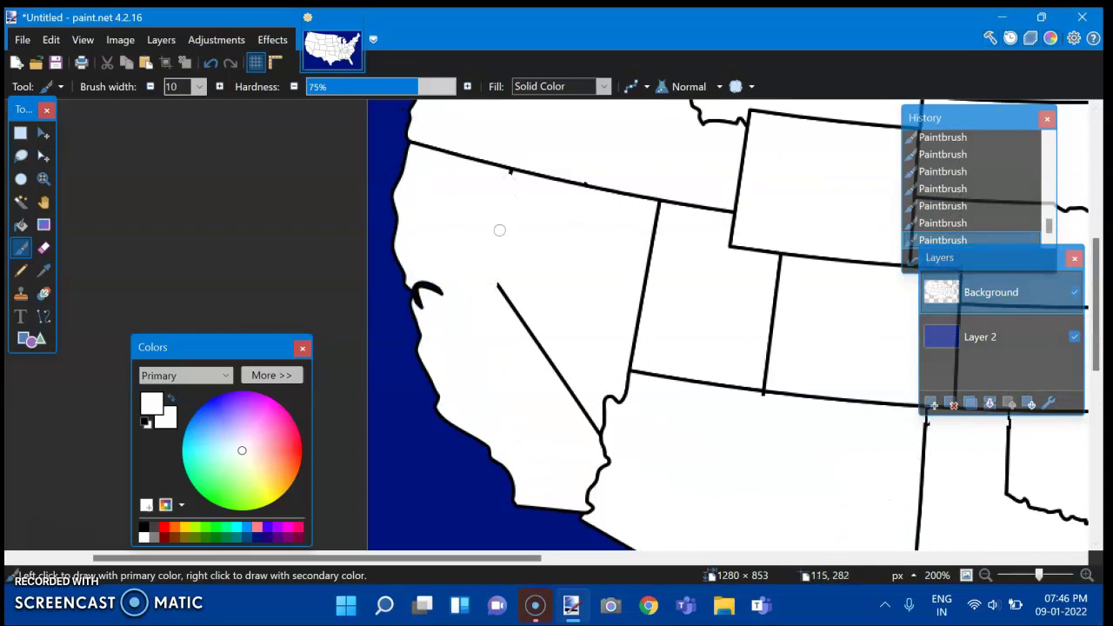
drag(498, 234, 513, 314)
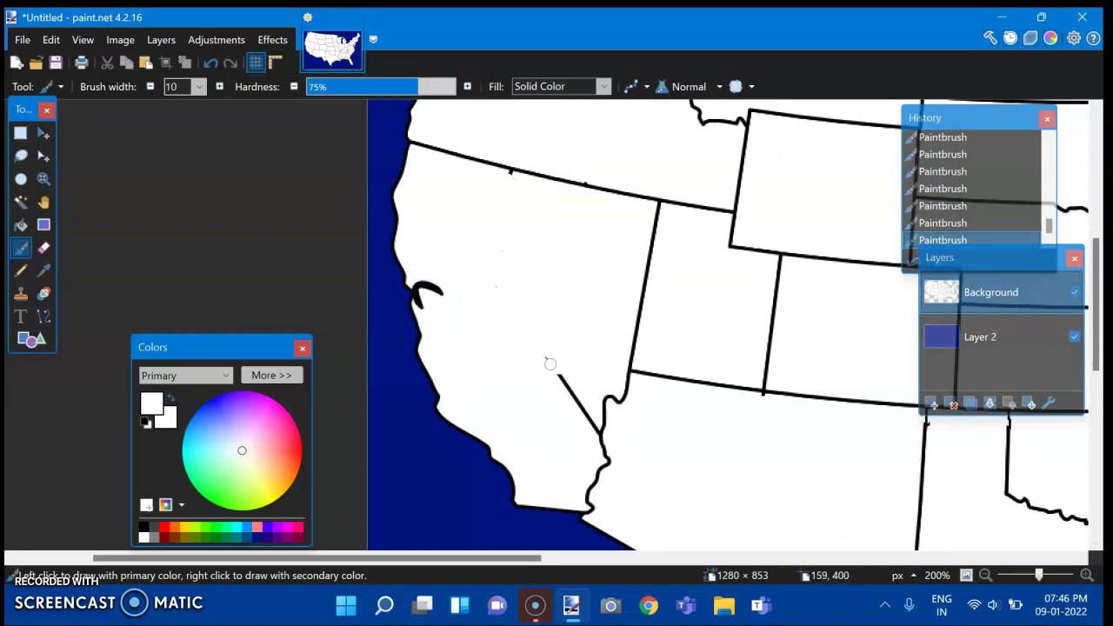
drag(553, 369, 535, 347)
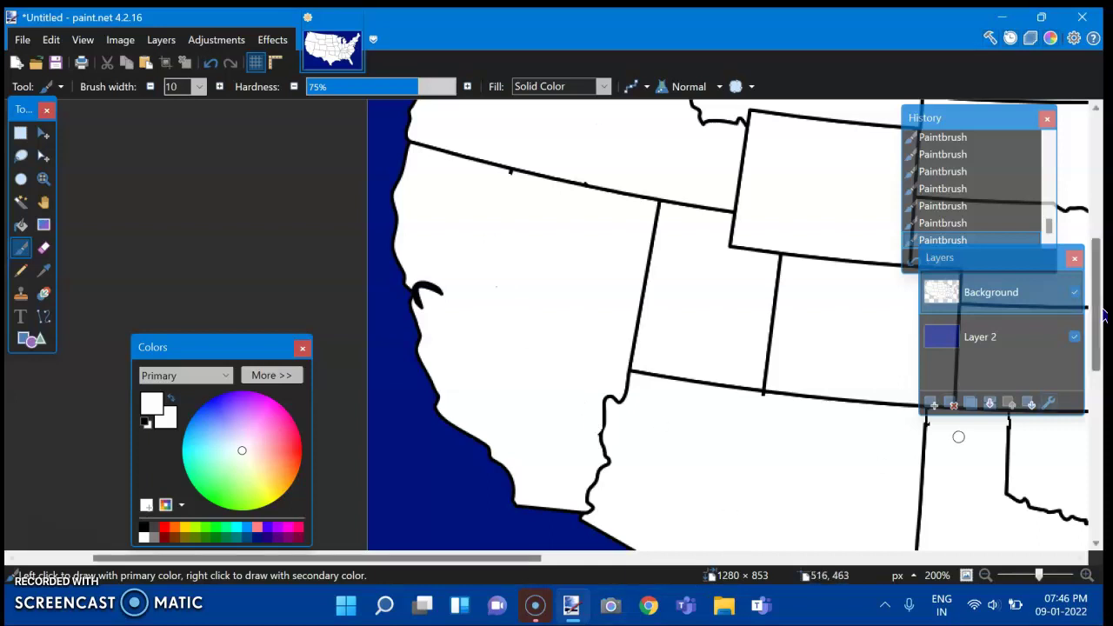
Step: Paint out the Utah–Colorado, Utah–Wyoming and Wyoming–Colorado border lines
scroll(956, 438, up, 2)
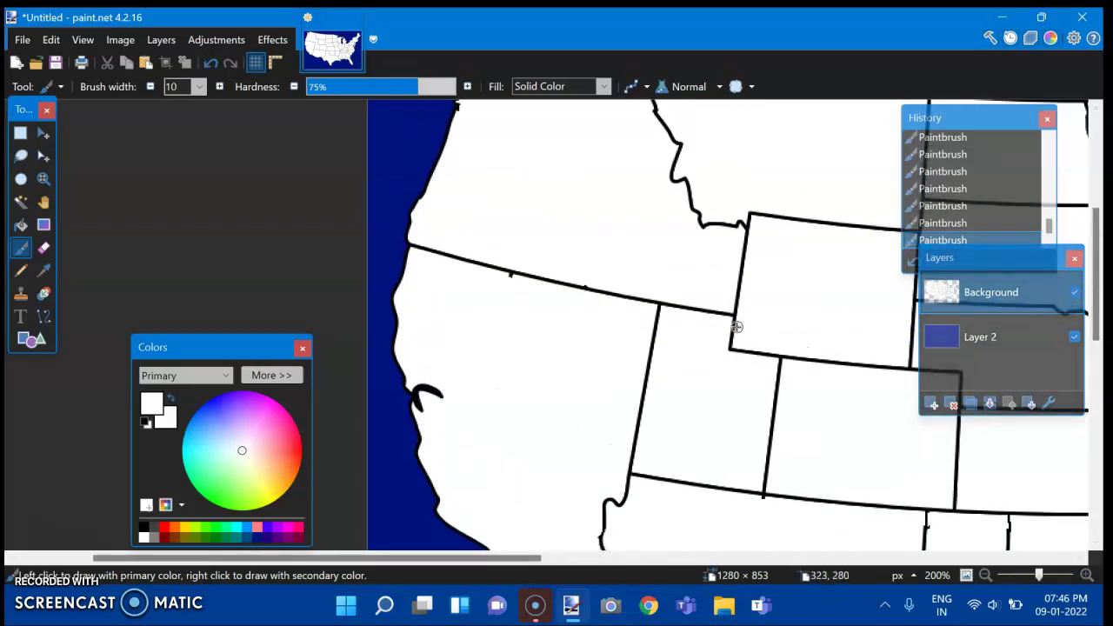
scroll(511, 559, right, 3)
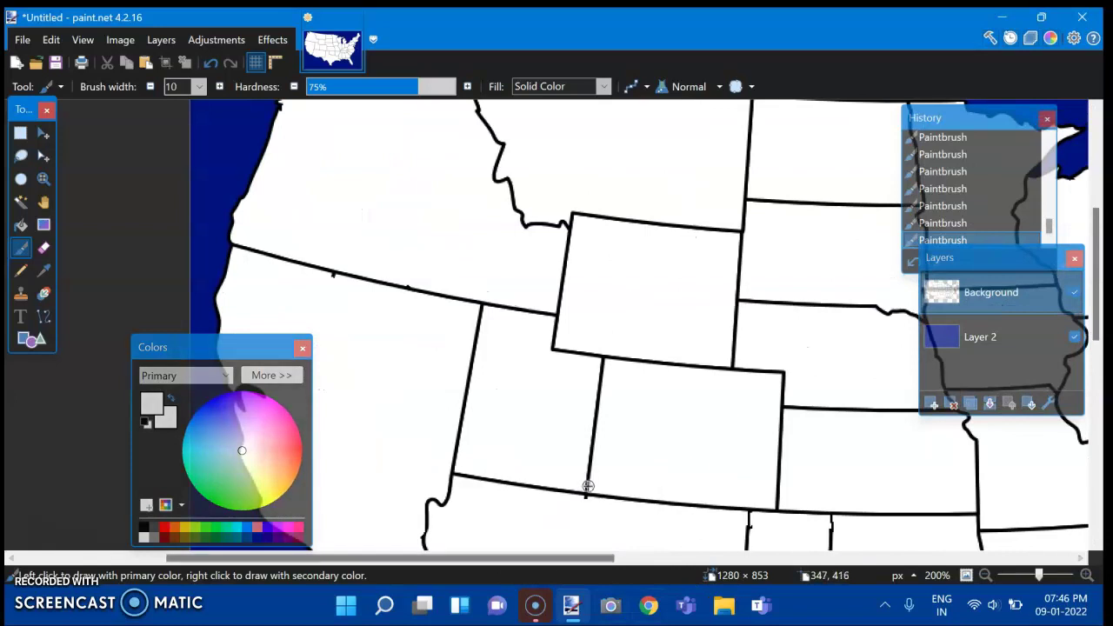
drag(588, 486, 595, 411)
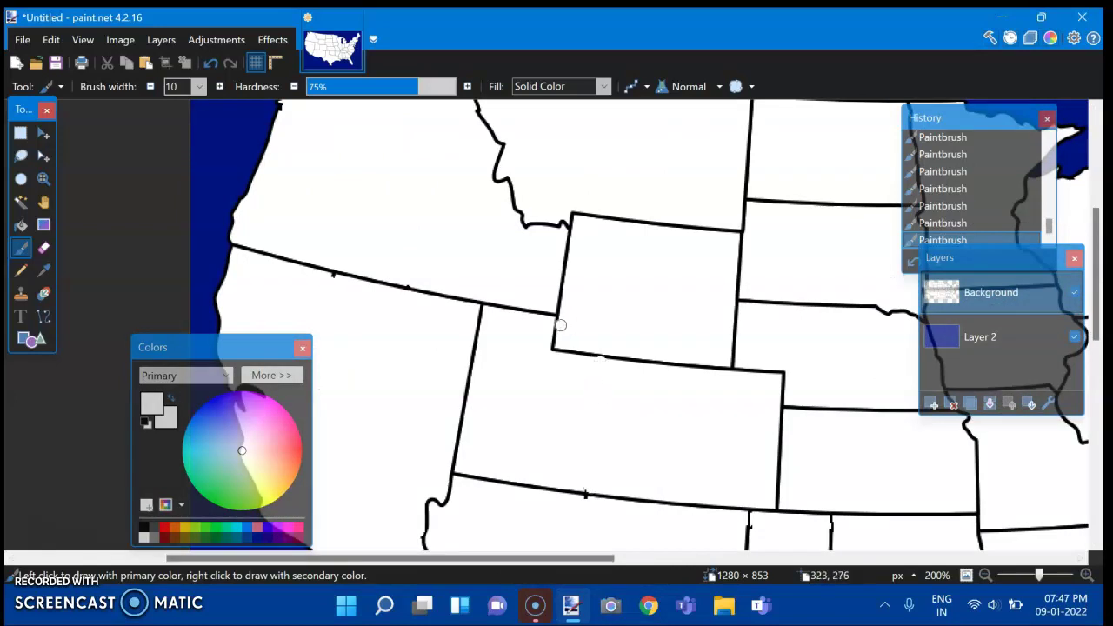
drag(554, 336, 581, 351)
drag(580, 351, 547, 347)
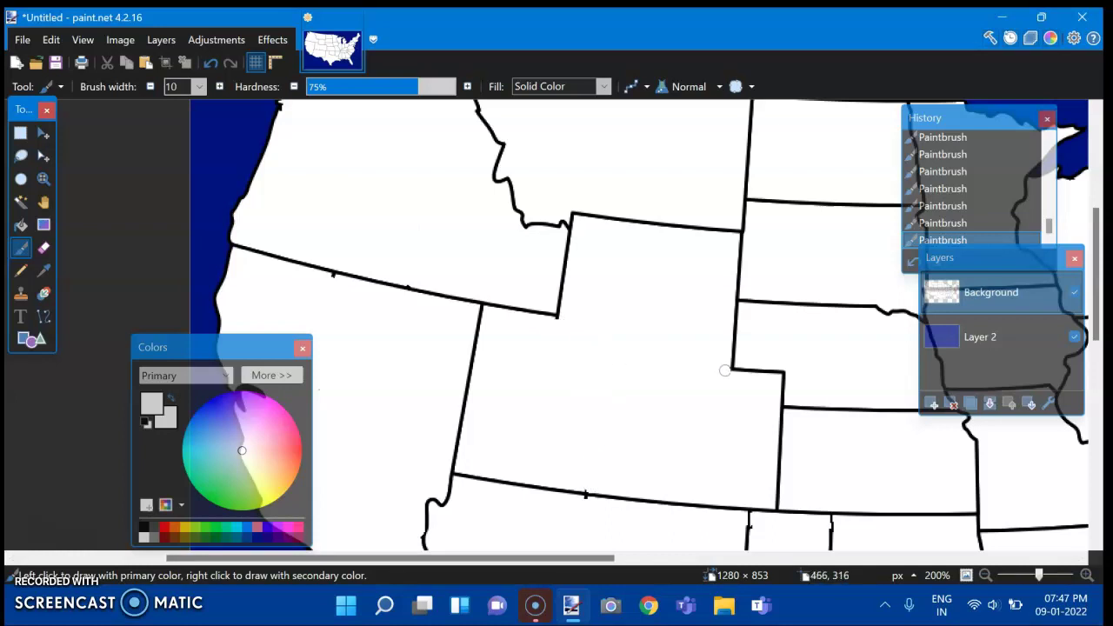
Step: Zoom in on the central states and paint out the North Dakota–South Dakota border
click(985, 575)
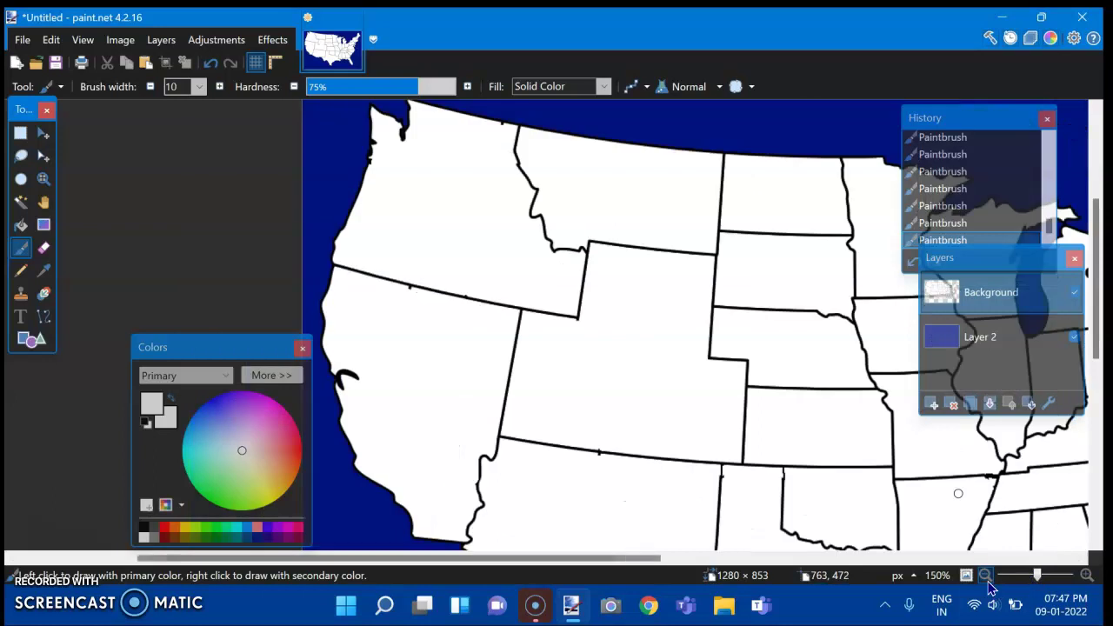
key(ctrl+plus)
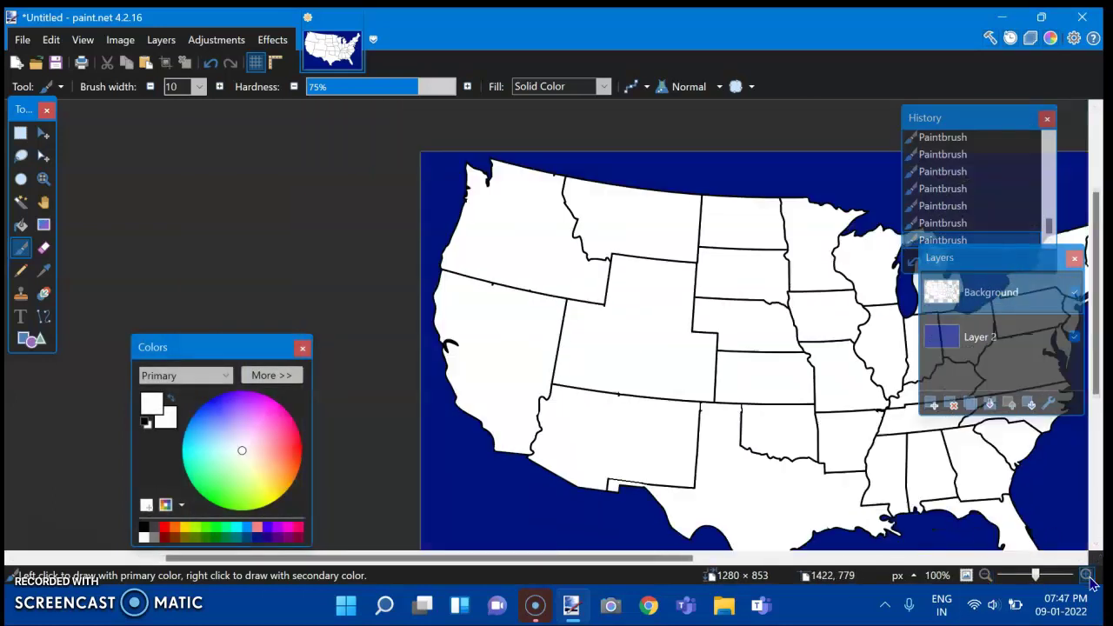
key(ctrl+plus)
scroll(1098, 296, up, 3)
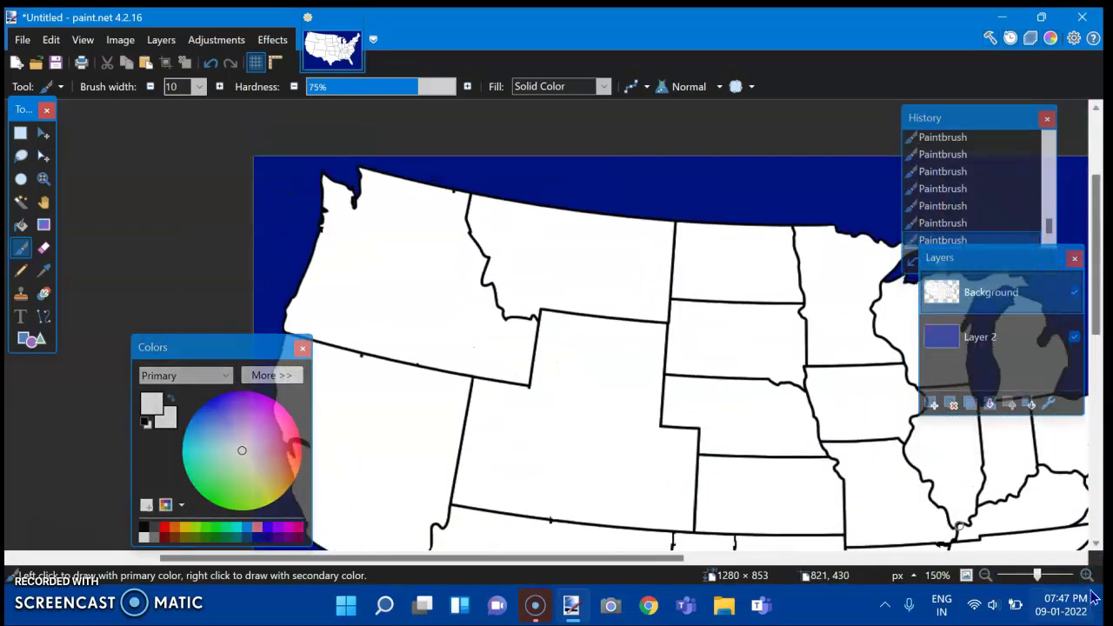
key(ctrl+plus)
key(ctrl+plus)
drag(727, 260, 709, 258)
scroll(539, 544, right, 5)
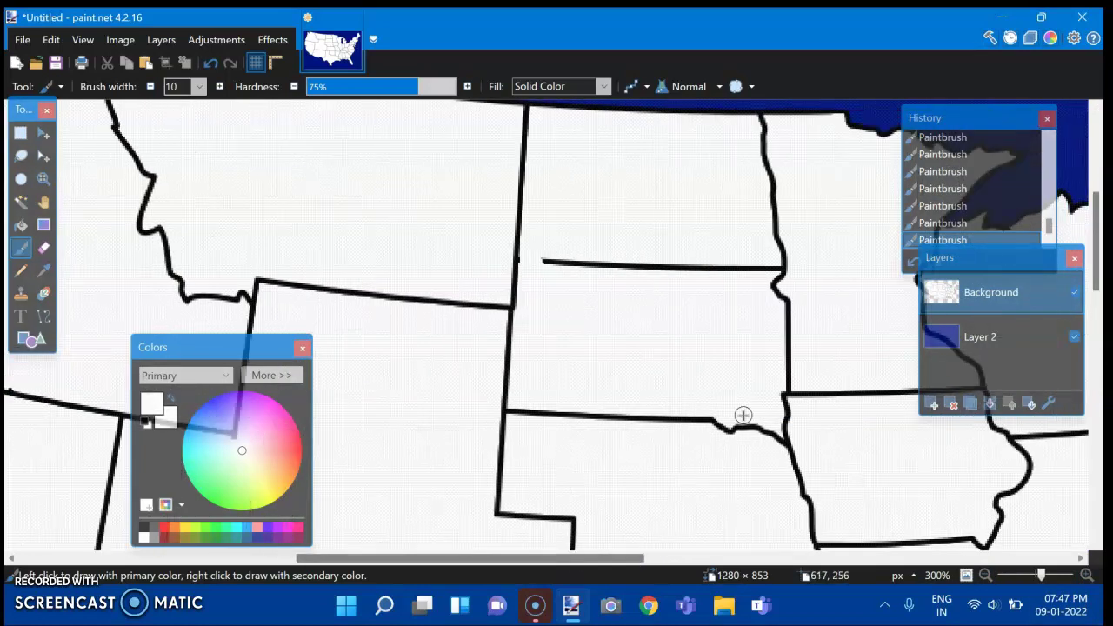
drag(769, 267, 537, 261)
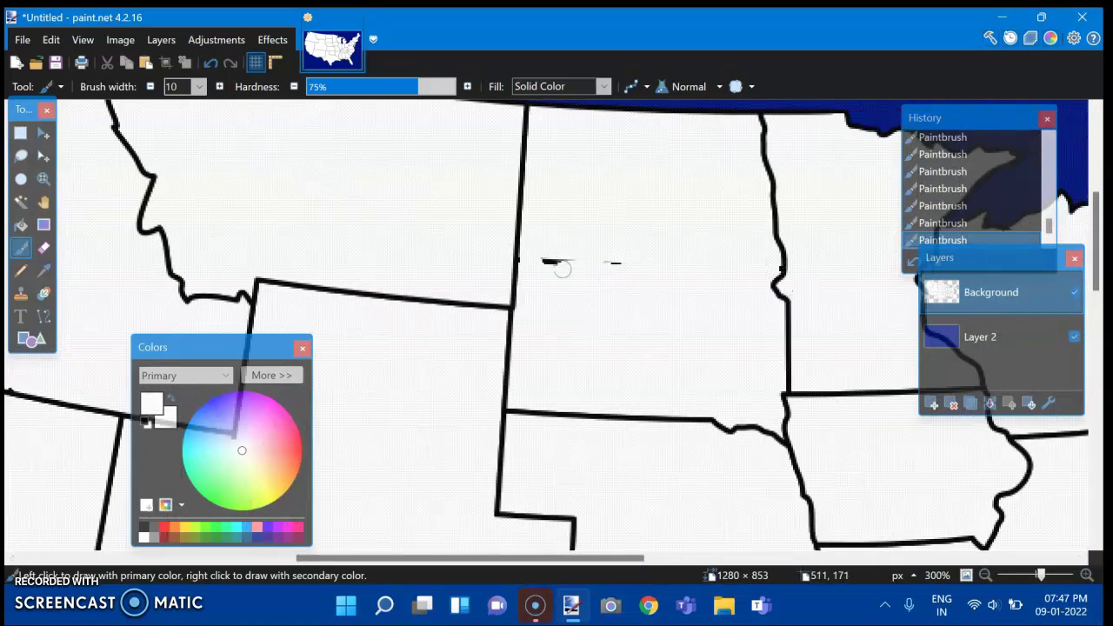
Step: Paint out the Alabama–Georgia and Mississippi–Alabama borders, undoing a stray stroke on Tennessee
click(1100, 401)
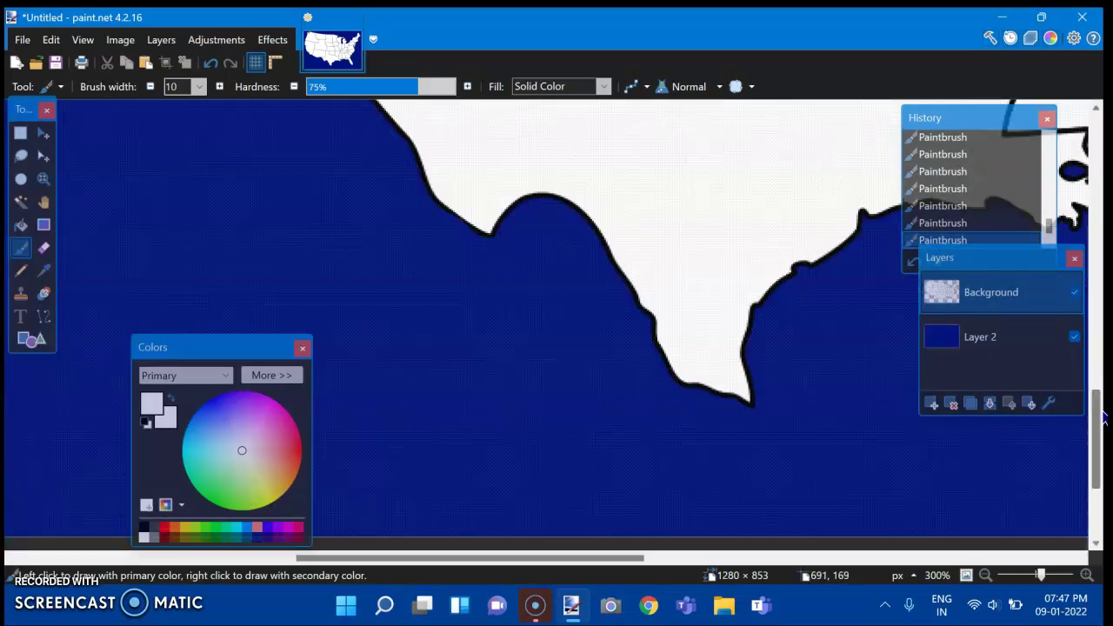
scroll(728, 443, up, 5)
drag(531, 559, 739, 581)
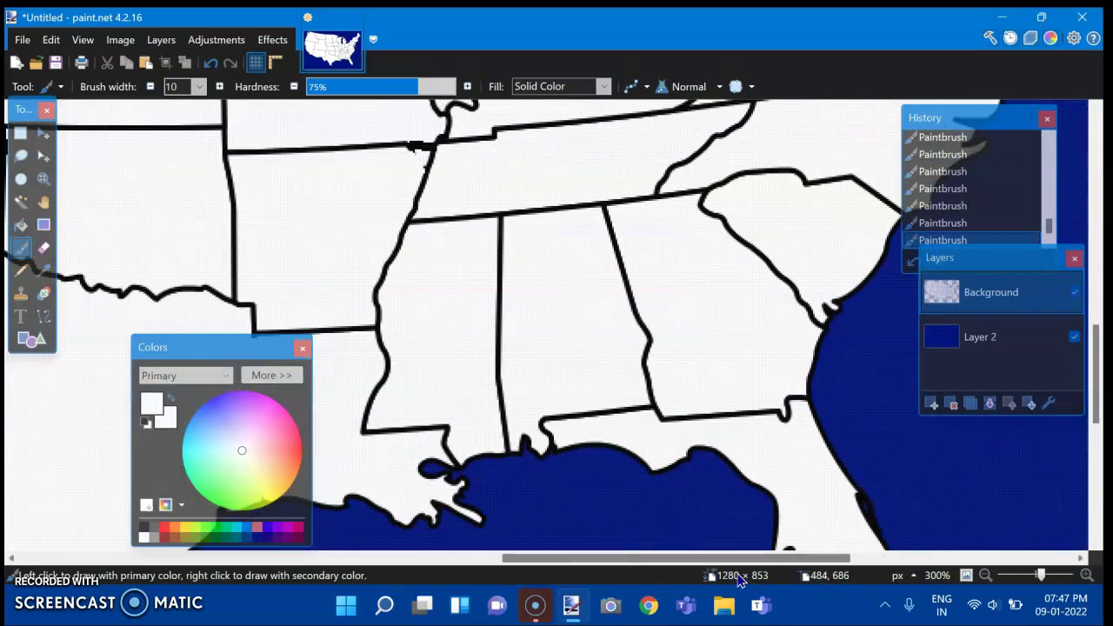
mouse_move(708, 186)
mouse_down()
mouse_move(773, 171)
mouse_move(862, 180)
mouse_up()
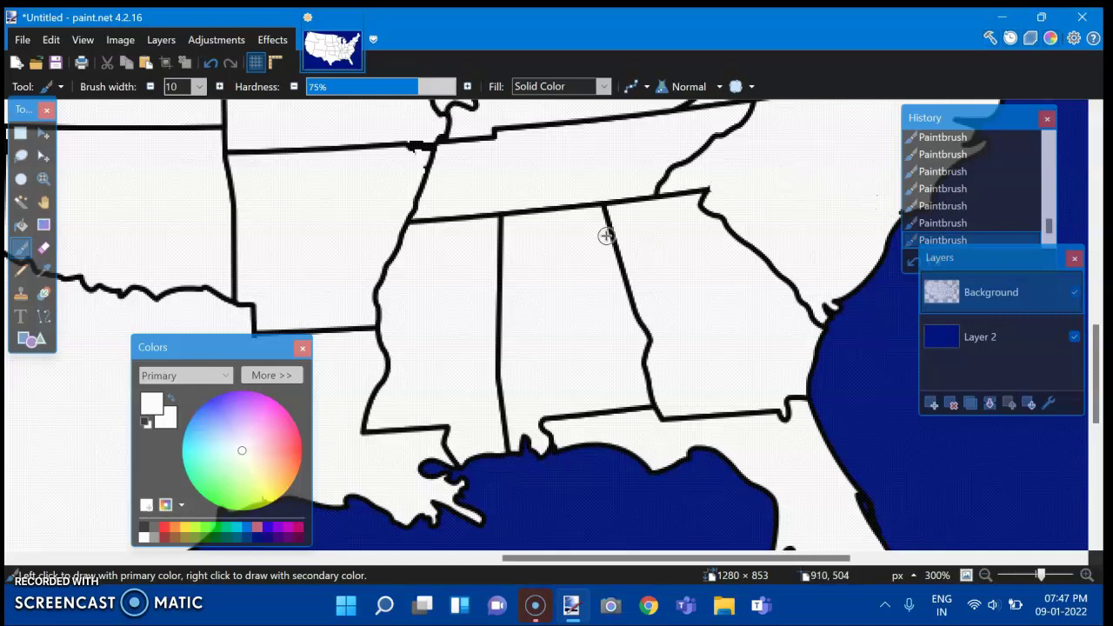
drag(605, 215, 652, 401)
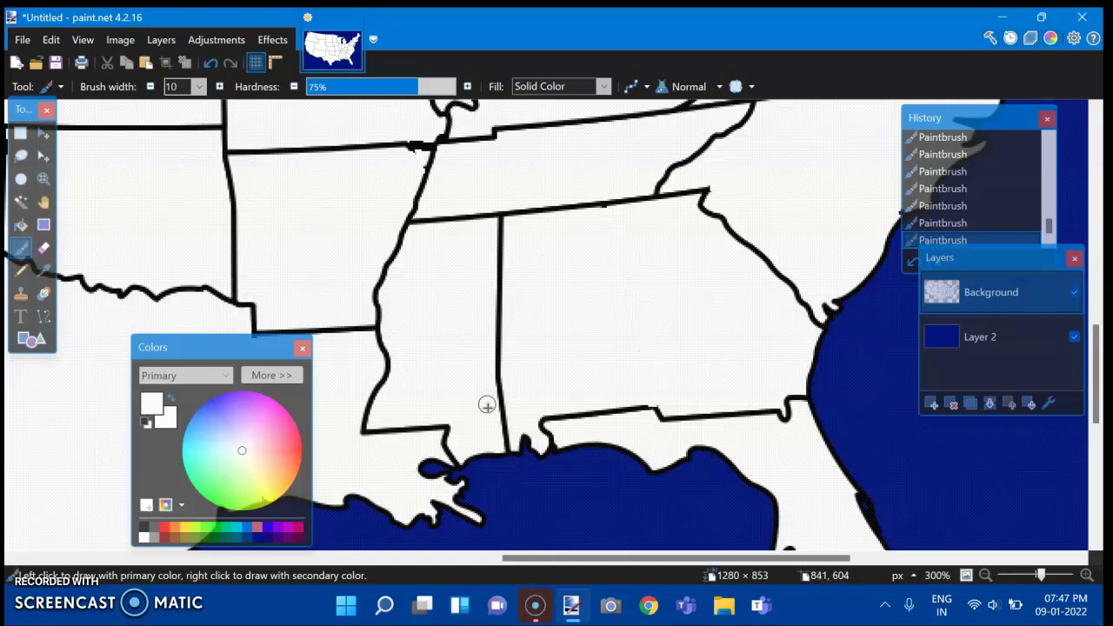
mouse_move(505, 445)
mouse_down()
mouse_move(500, 233)
mouse_move(478, 217)
mouse_move(432, 216)
mouse_move(643, 207)
mouse_up()
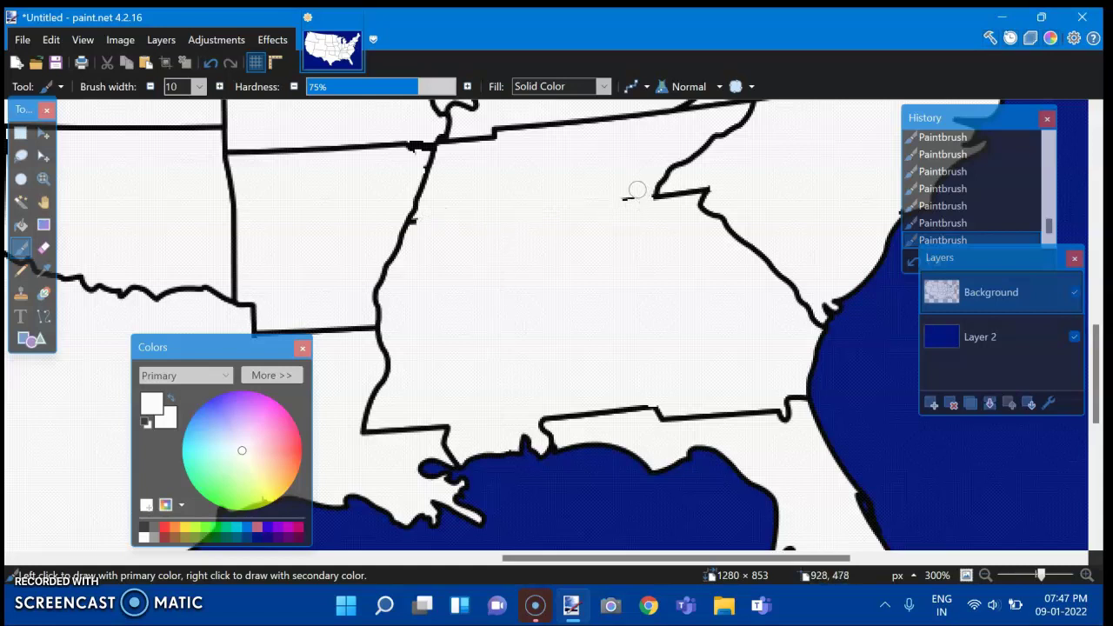
key(ctrl+z)
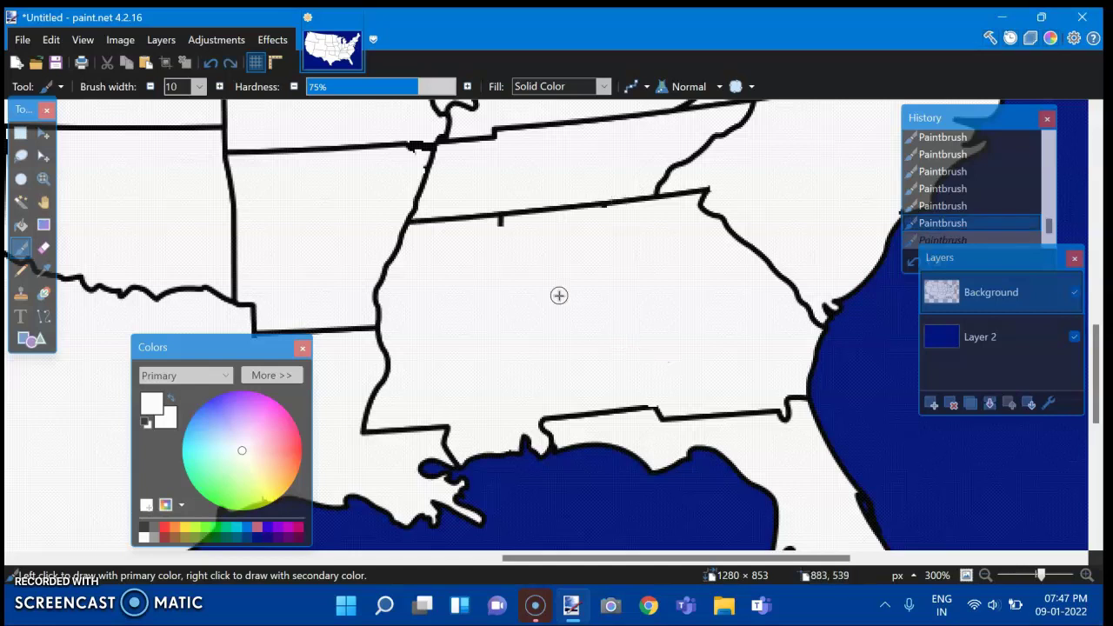
Step: Fit the map to the window, zoom in, and paint out the Nebraska–Kansas border
click(966, 575)
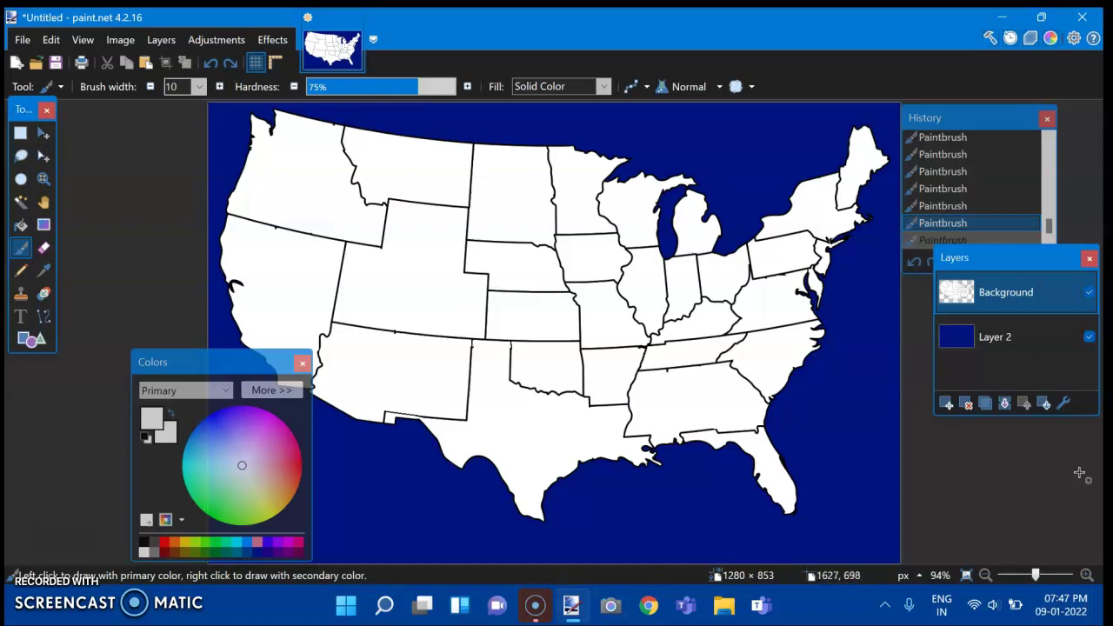
click(1065, 604)
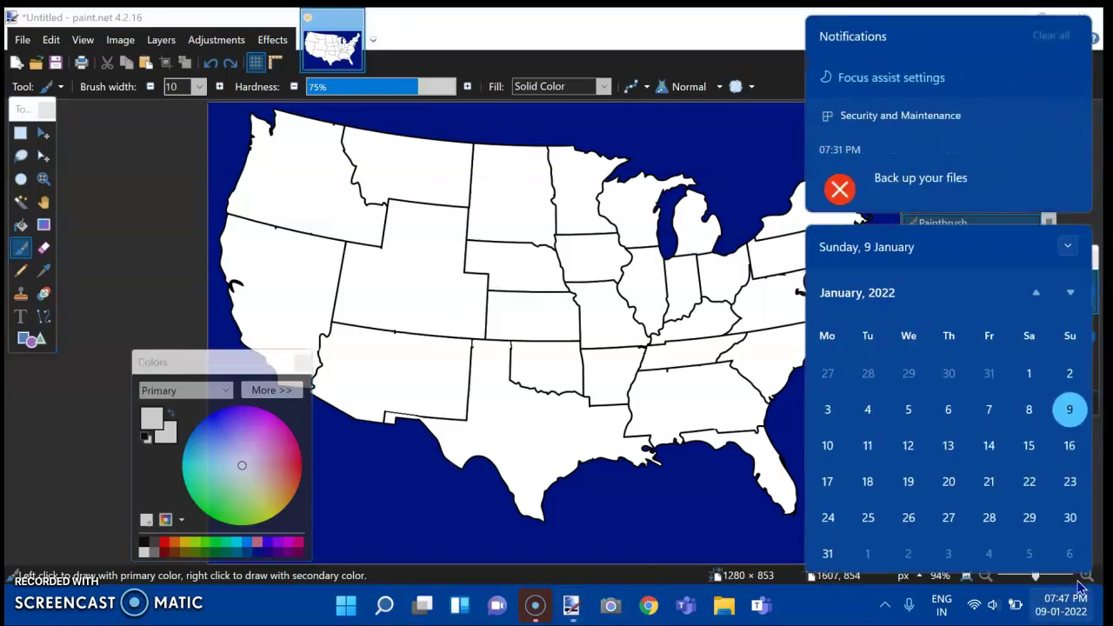
click(656, 539)
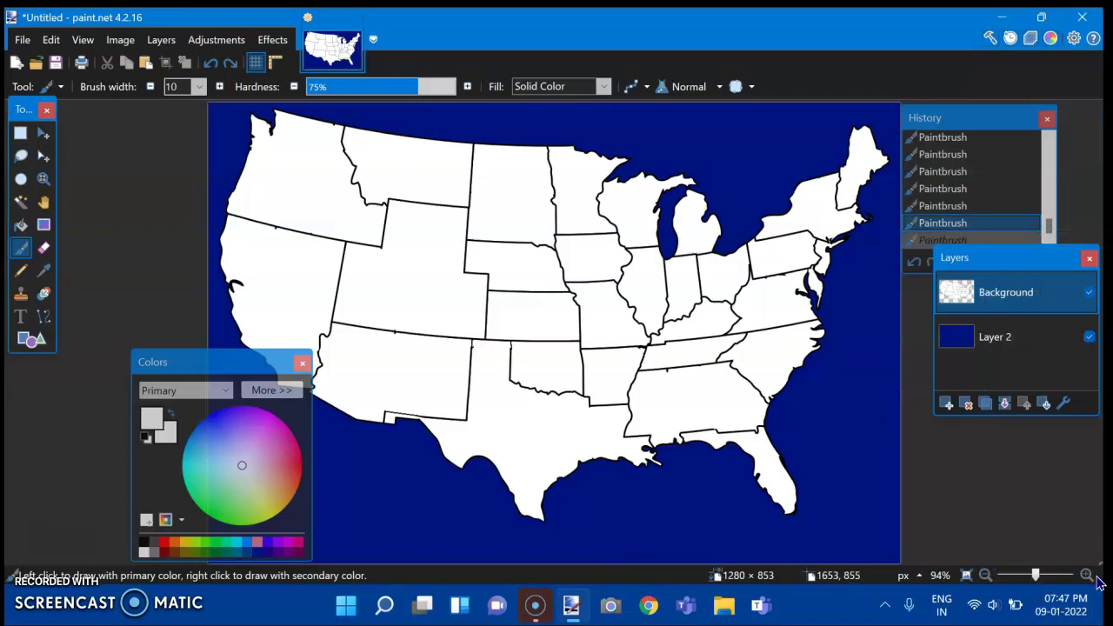
click(1087, 576)
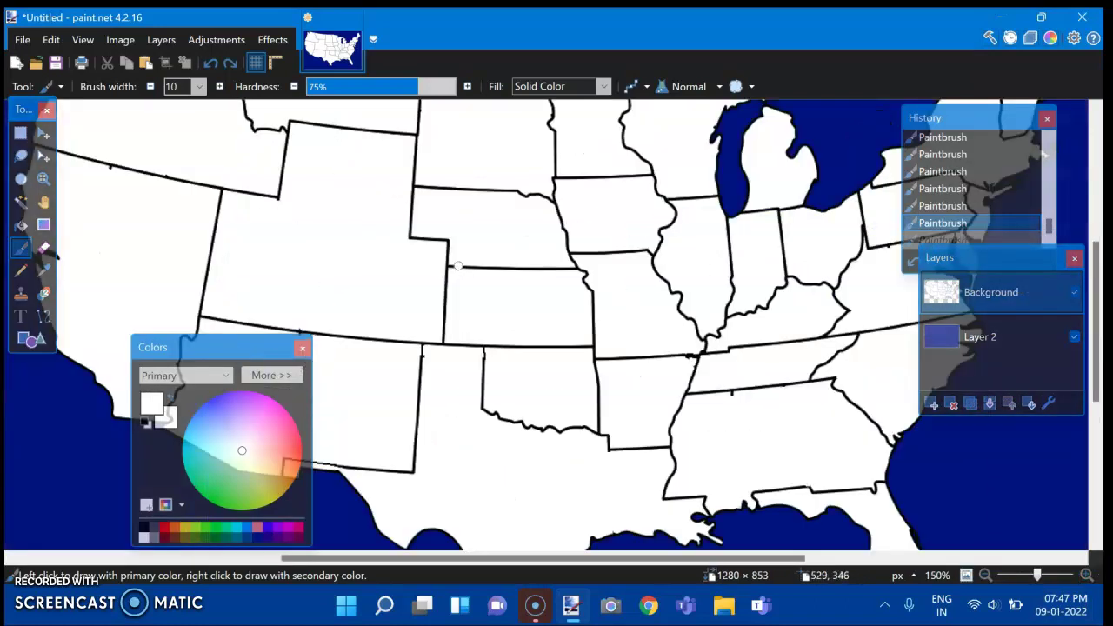
drag(513, 269, 553, 269)
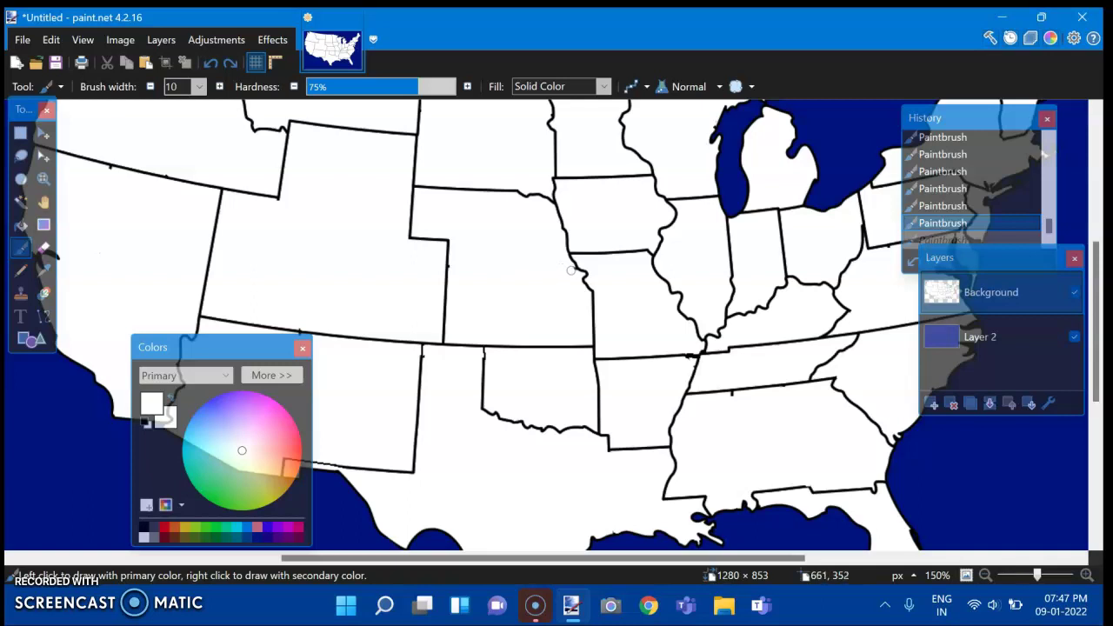
Step: Redo and undo brush strokes, then redraw a missing border piece and patch a small gap
key(ctrl+y)
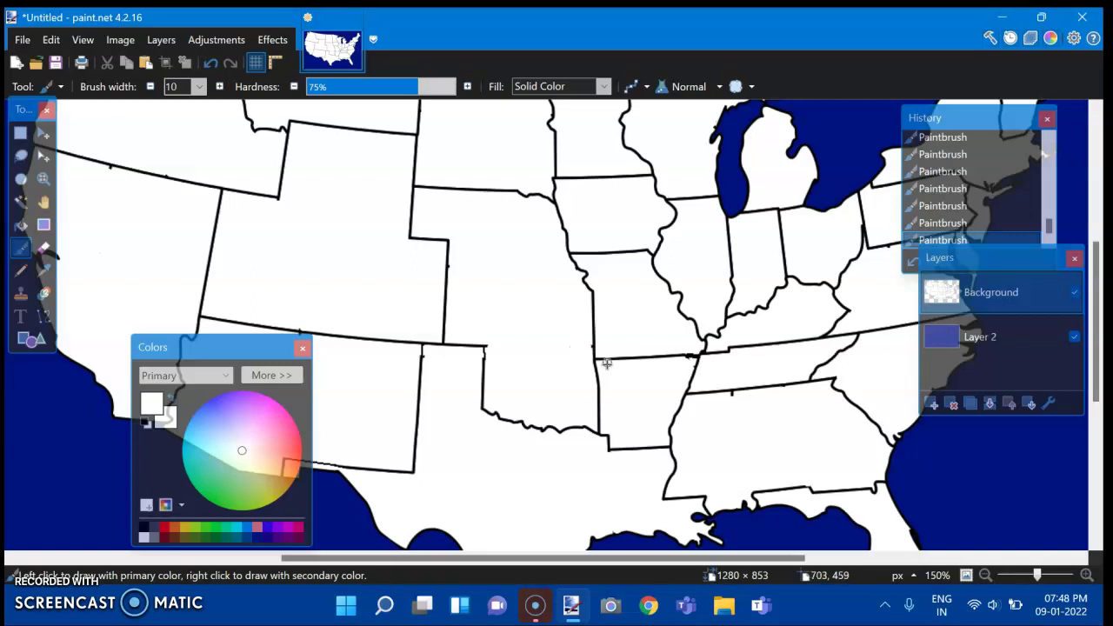
key(ctrl+z)
drag(687, 391, 703, 359)
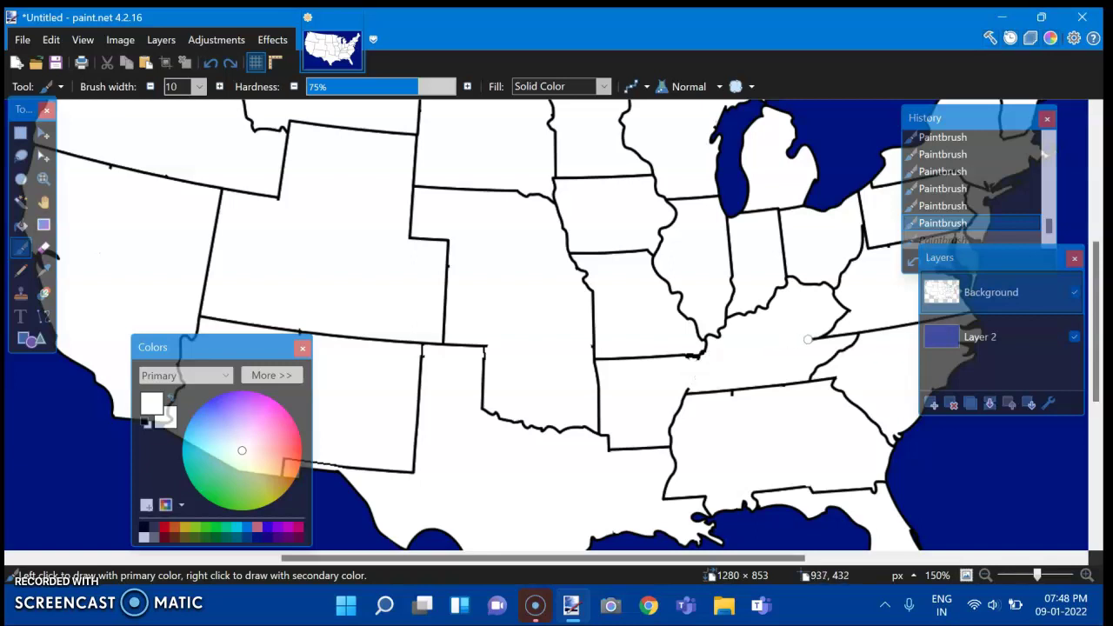
click(818, 333)
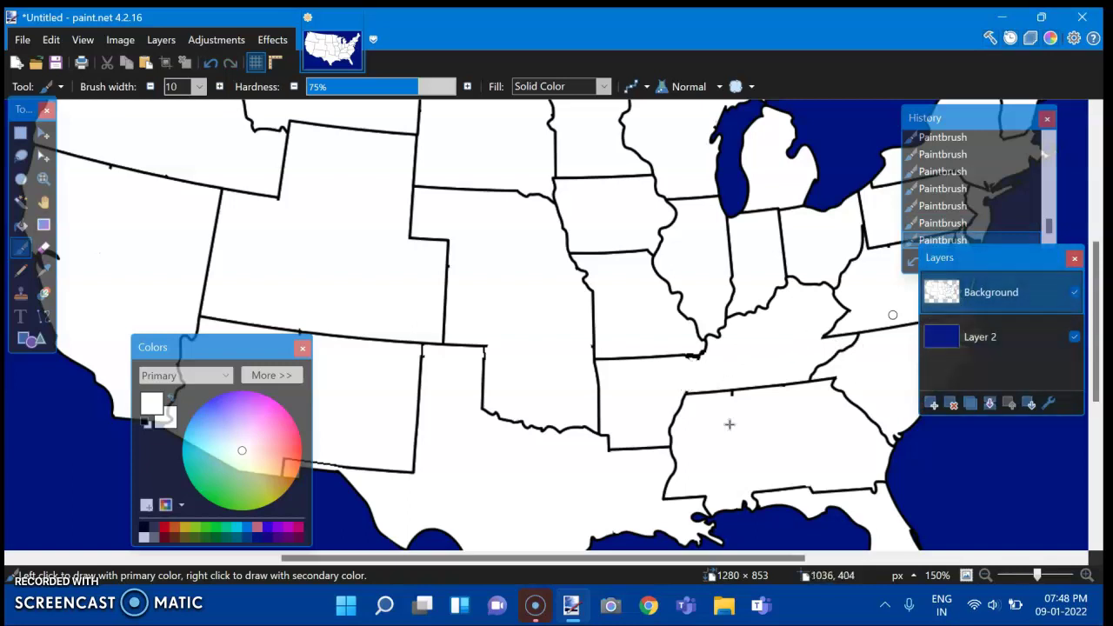
Step: Search Windows for 'which river runs through tenessee, kentucky and arkansas', then return to the map
click(385, 613)
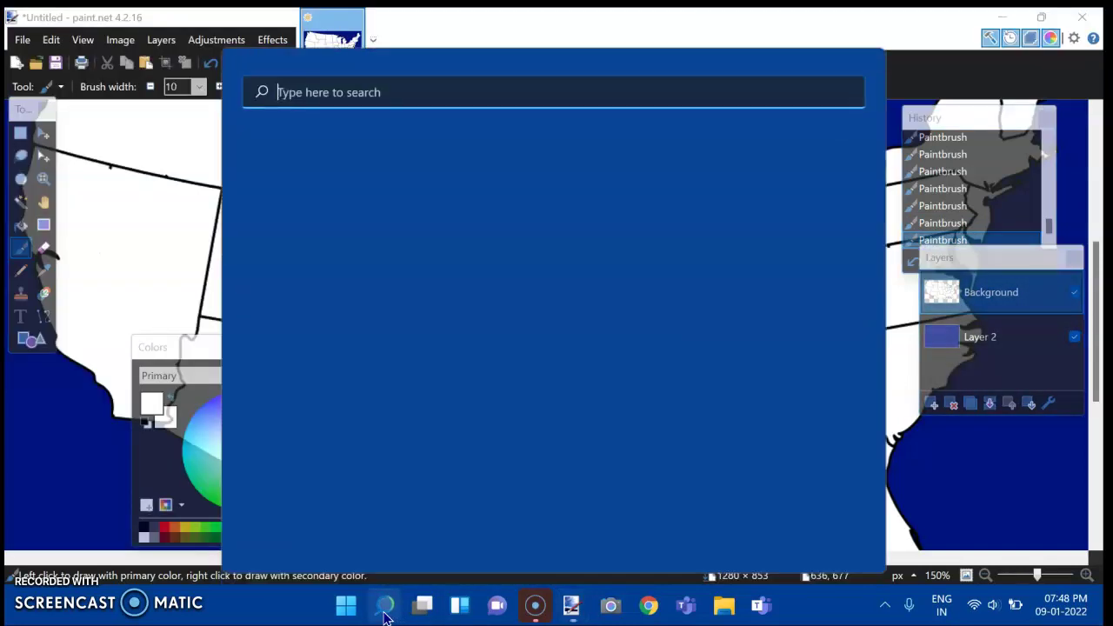
text(which riv)
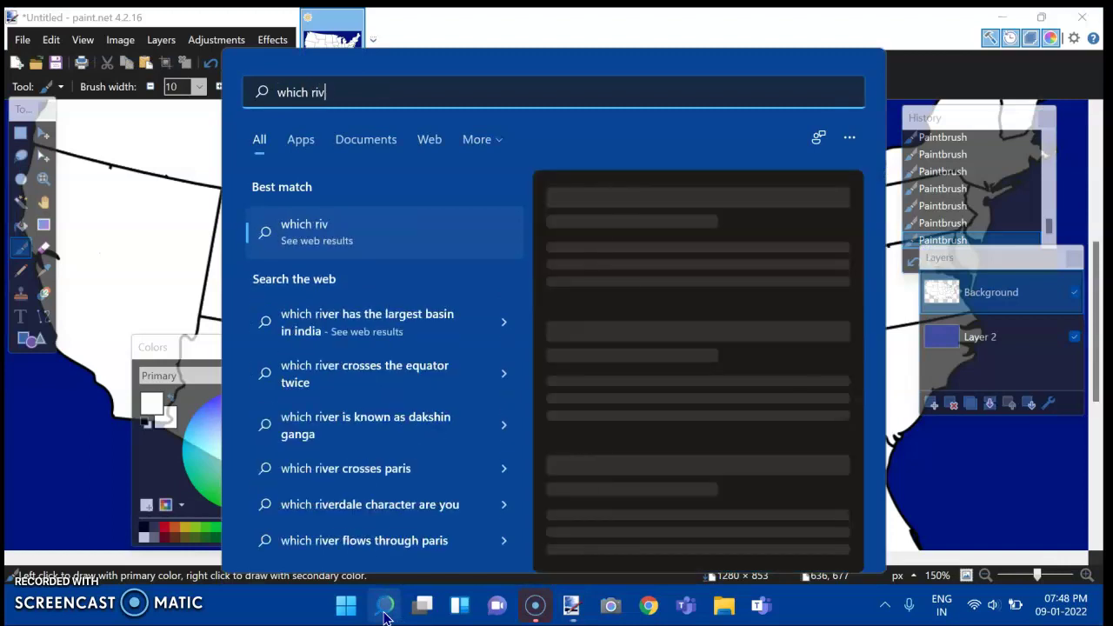
text(er runs th)
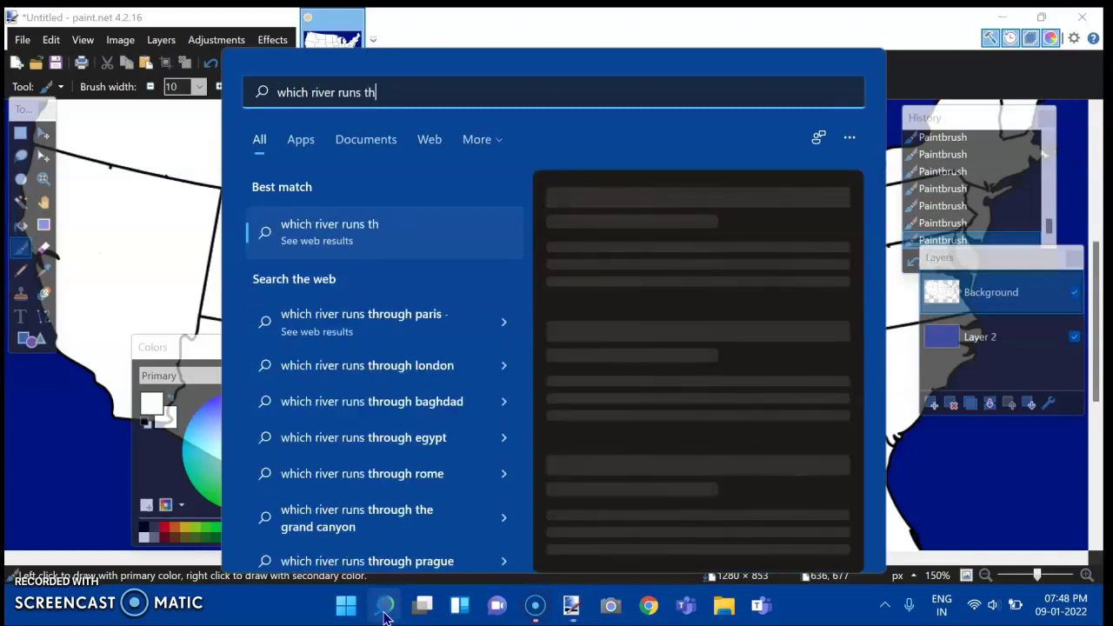
text(rough tenessee, ken)
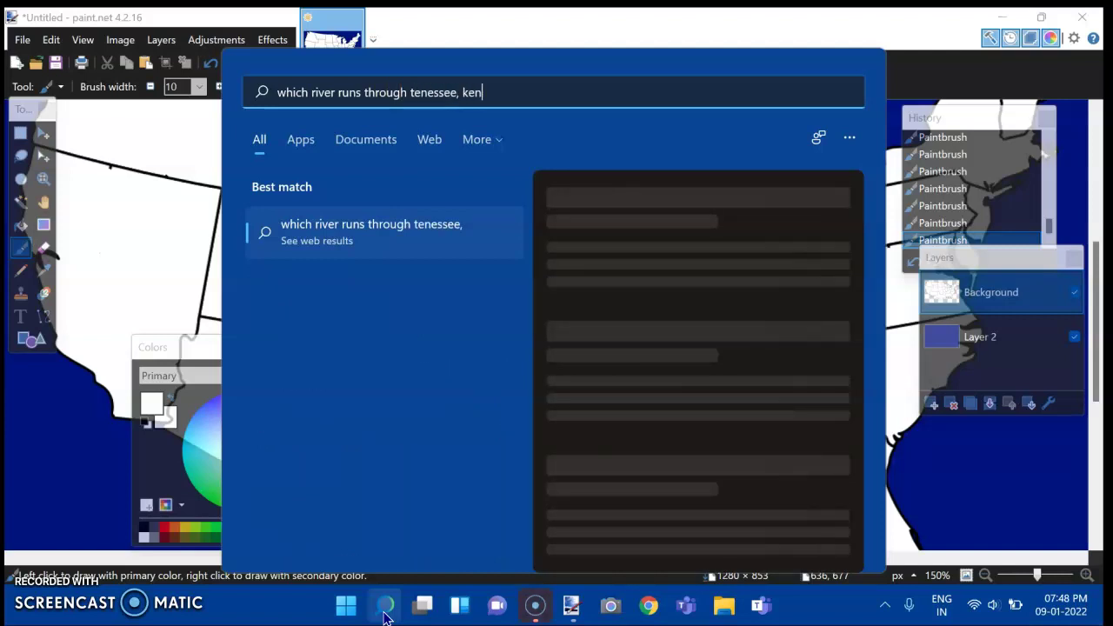
text(tucky and )
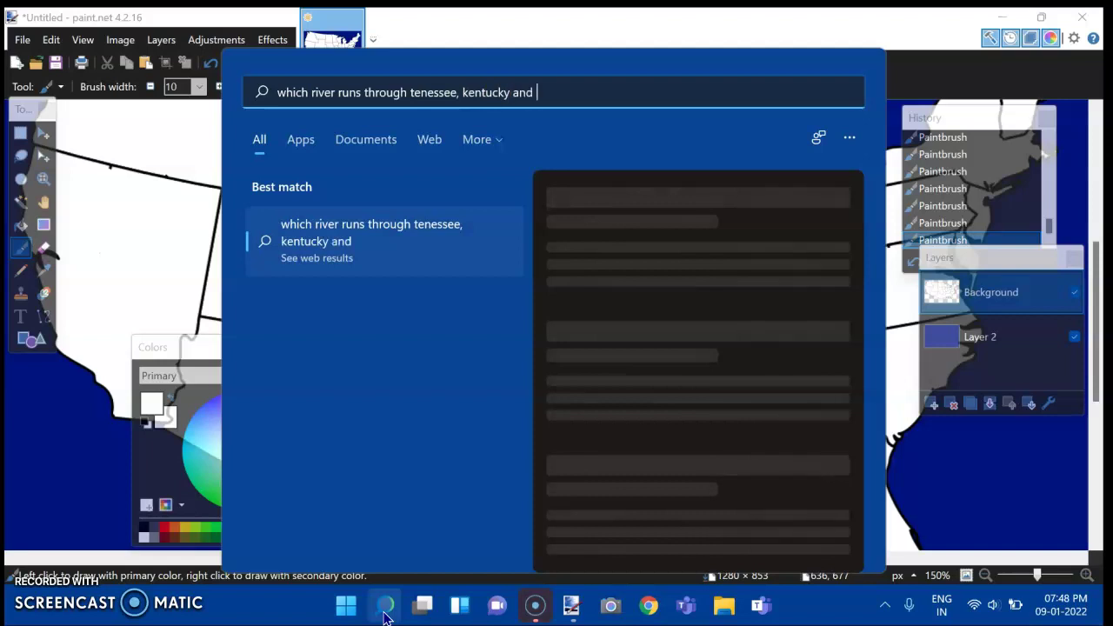
text(arkans)
text(as)
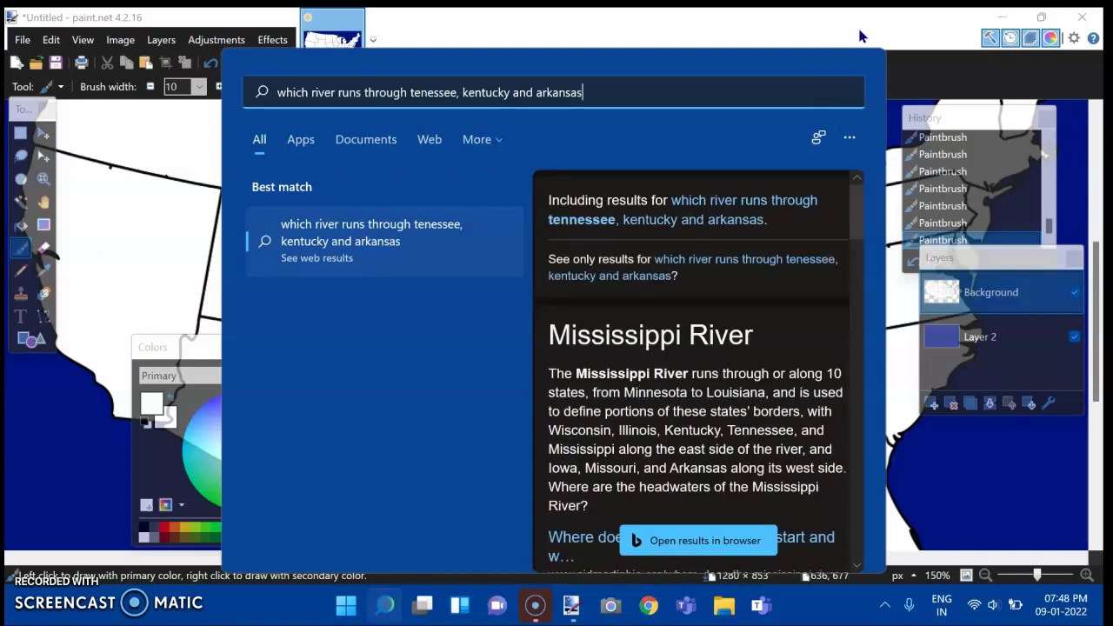
click(859, 32)
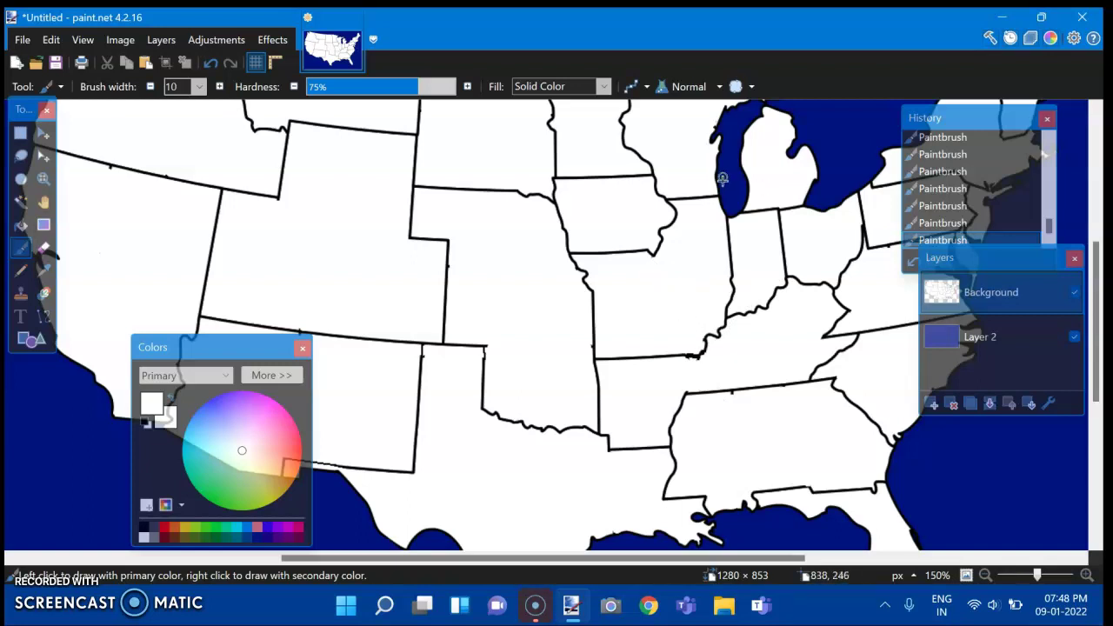
Step: Paint out the Iowa–Missouri border and fit the whole map back in the window
drag(578, 253, 642, 254)
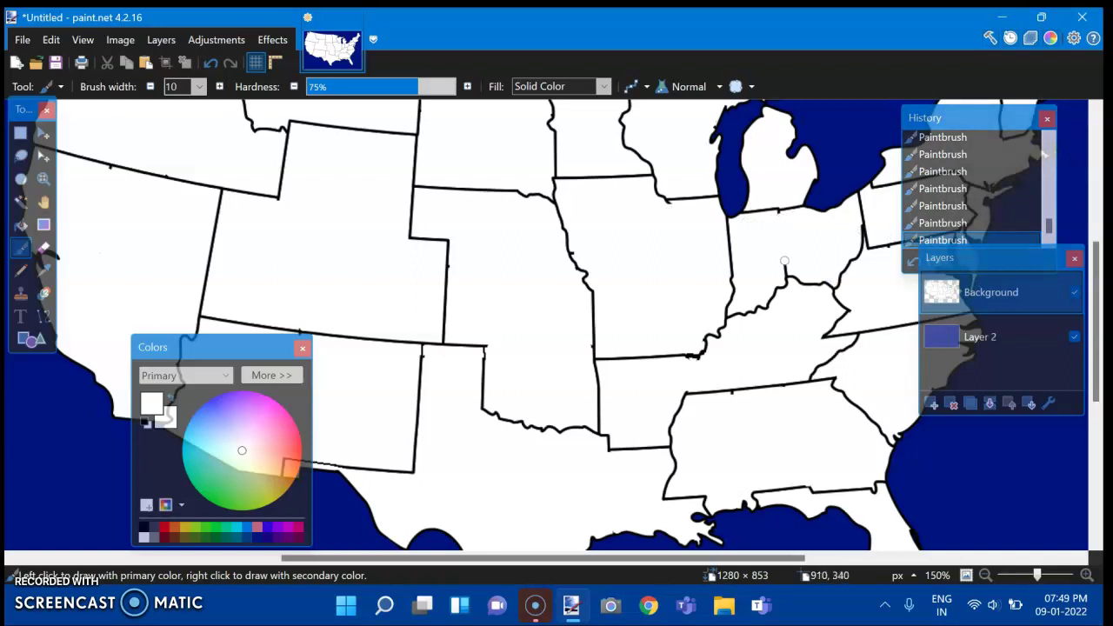
scroll(629, 231, up, 1)
scroll(630, 232, up, 2)
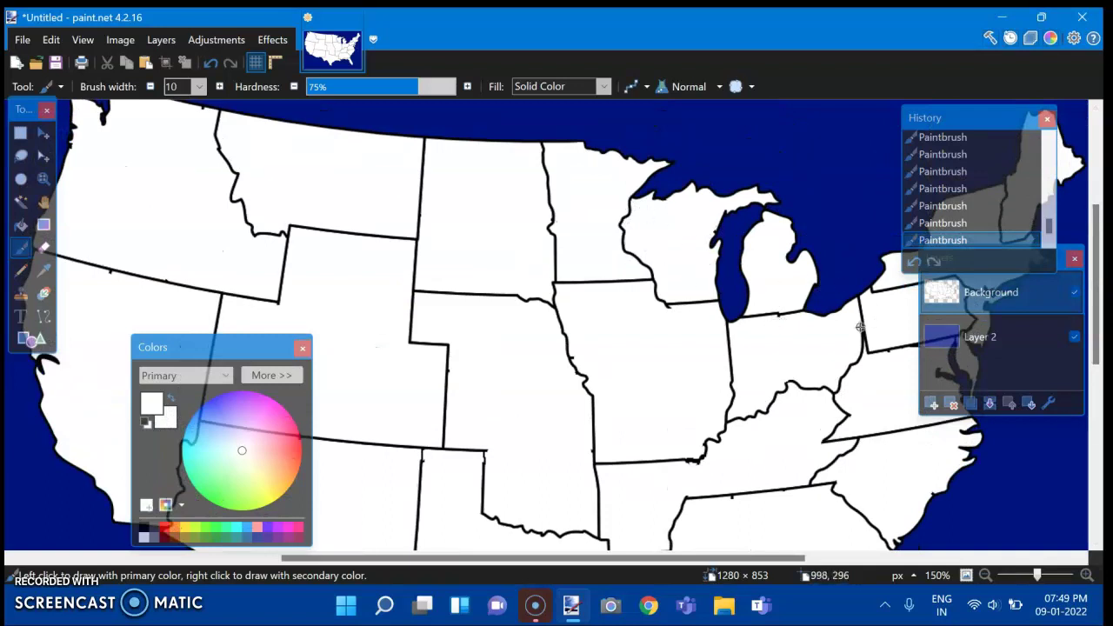
click(966, 576)
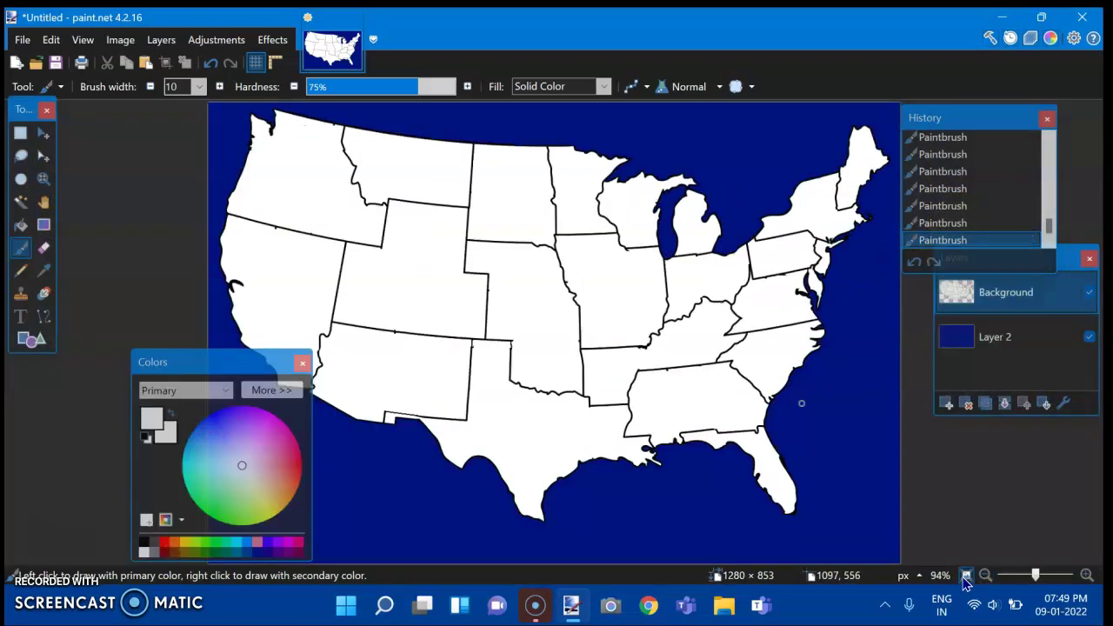
click(43, 318)
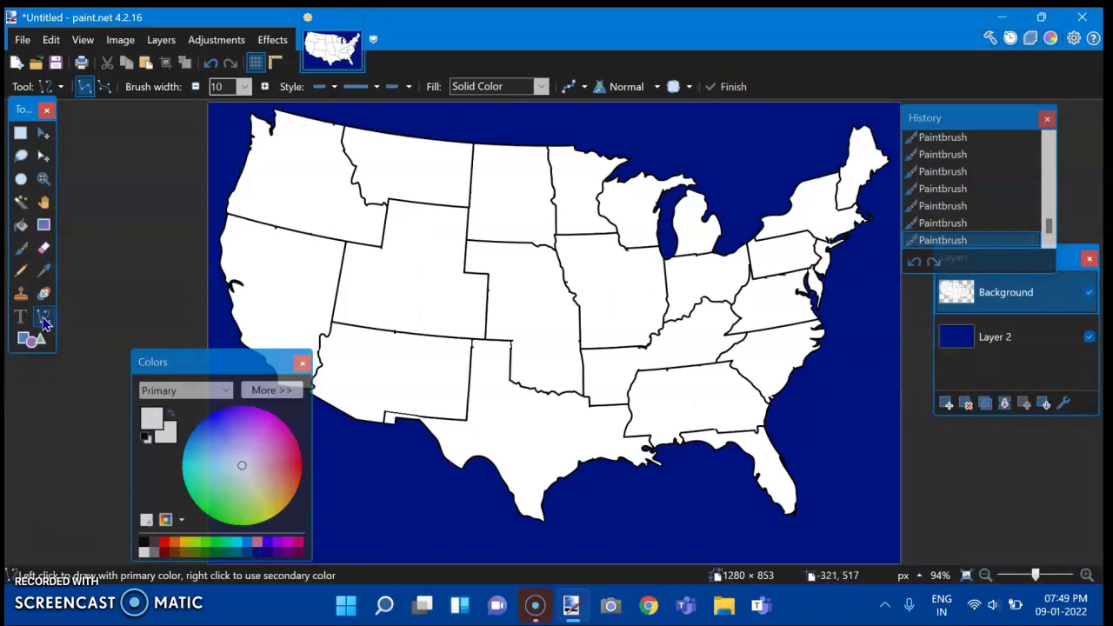
Step: Type a 'Casacadia' label over Washington in Cascadia Code
click(260, 86)
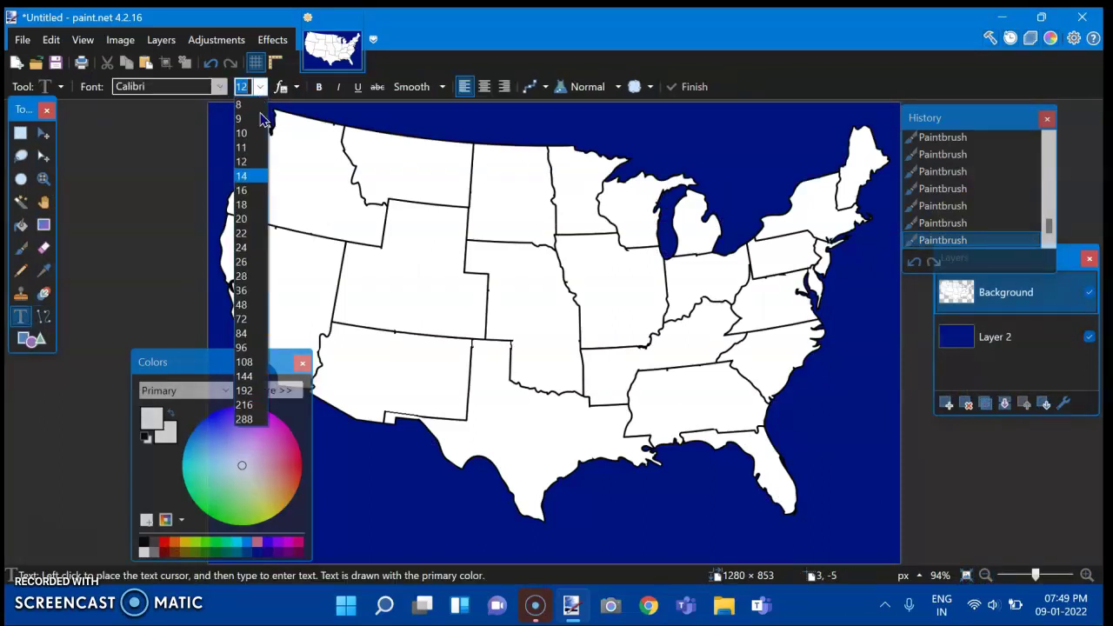
click(244, 276)
click(220, 86)
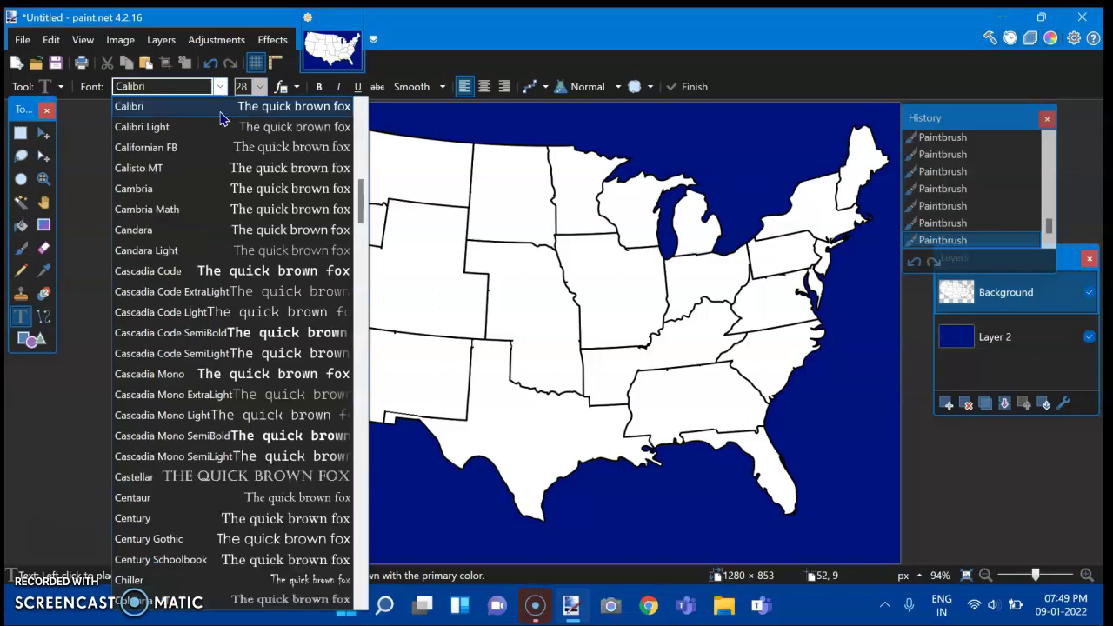
click(174, 271)
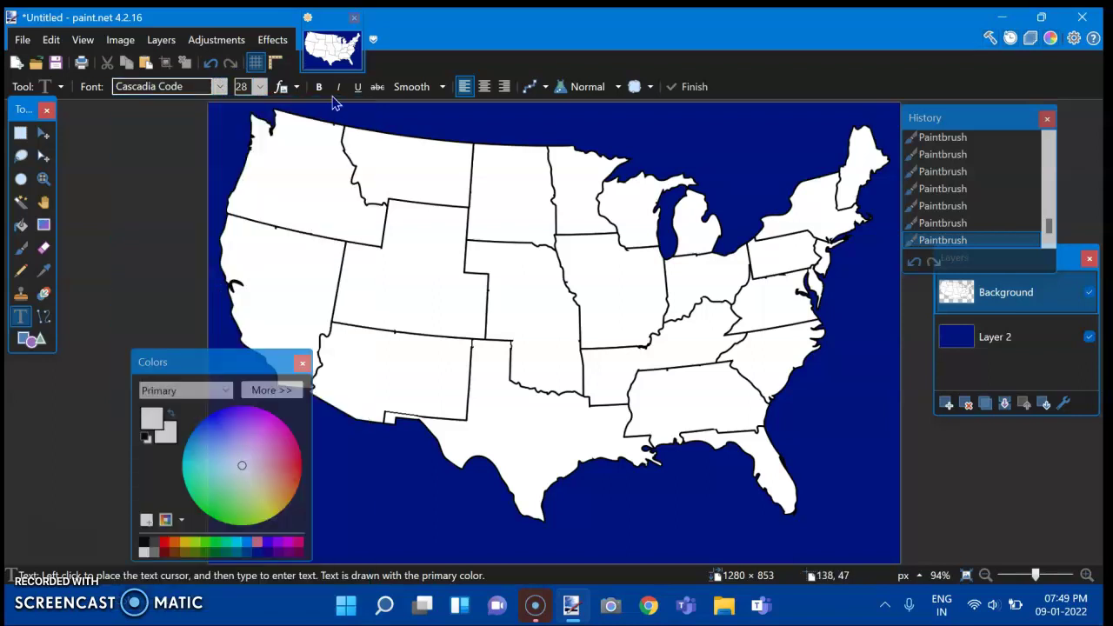
click(272, 197)
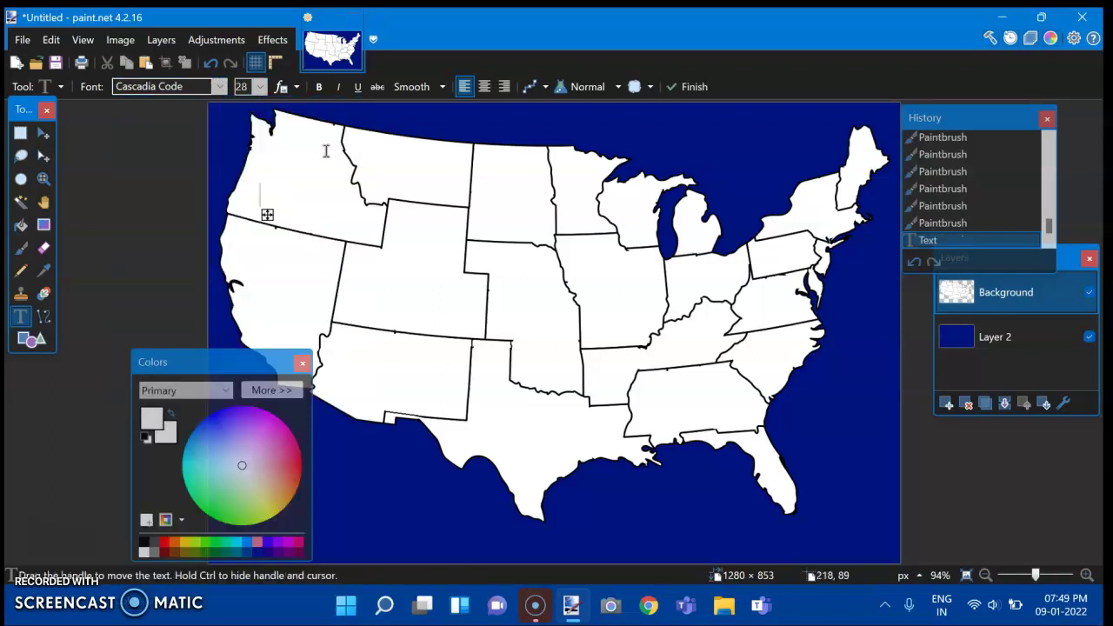
click(259, 86)
click(252, 288)
text(Casacadia)
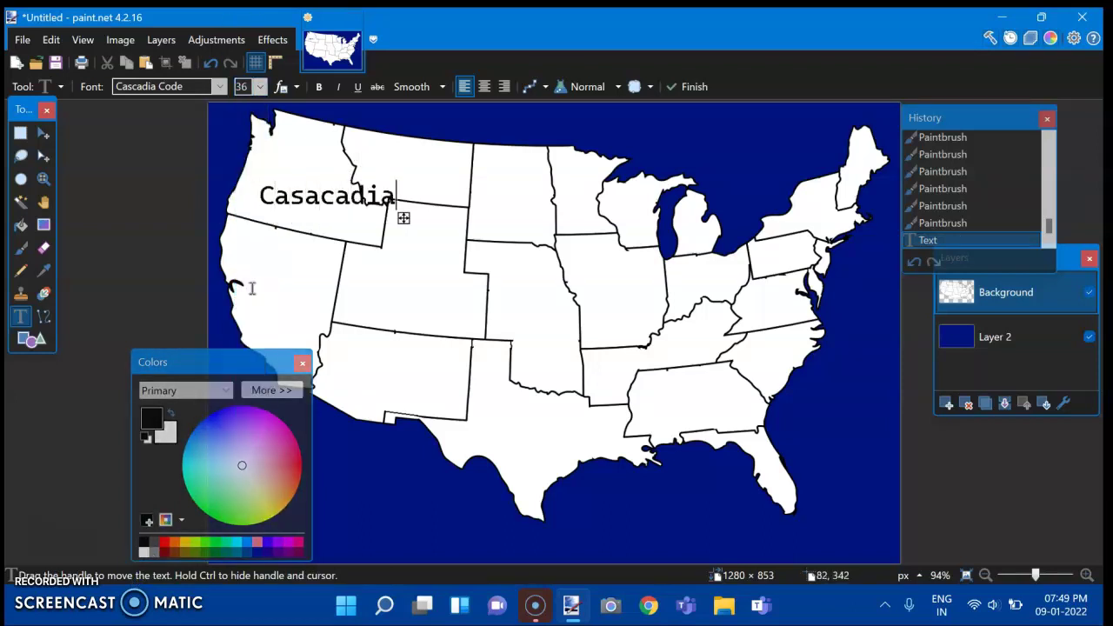
Step: Resize the Casacadia label to 28, nudge it into place, and select the area around it
drag(402, 219, 371, 223)
click(261, 89)
click(244, 134)
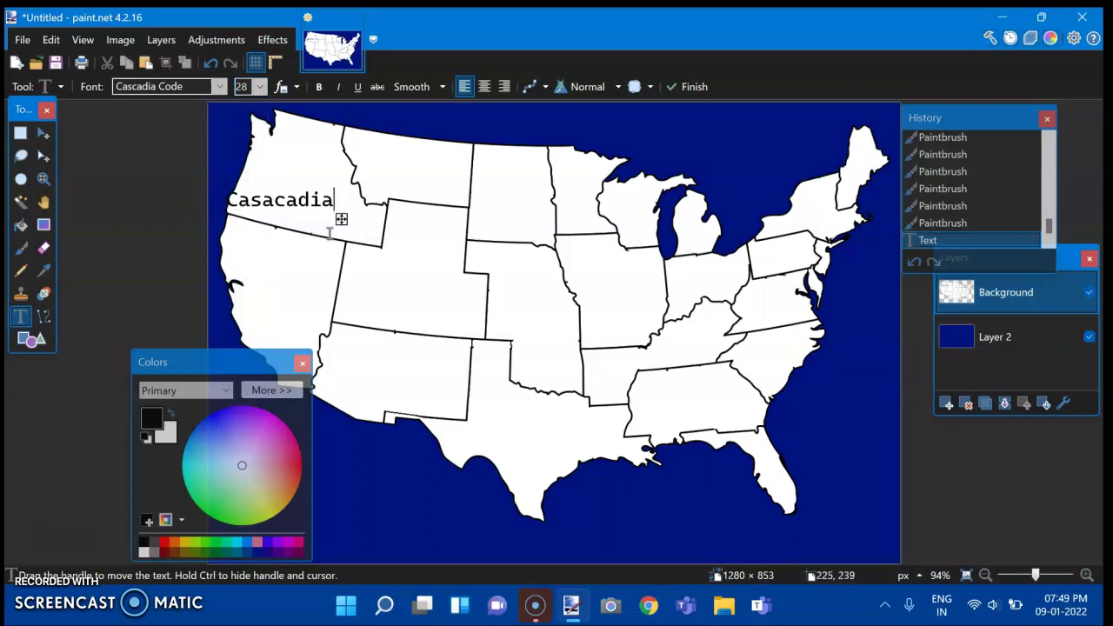
drag(345, 226, 364, 226)
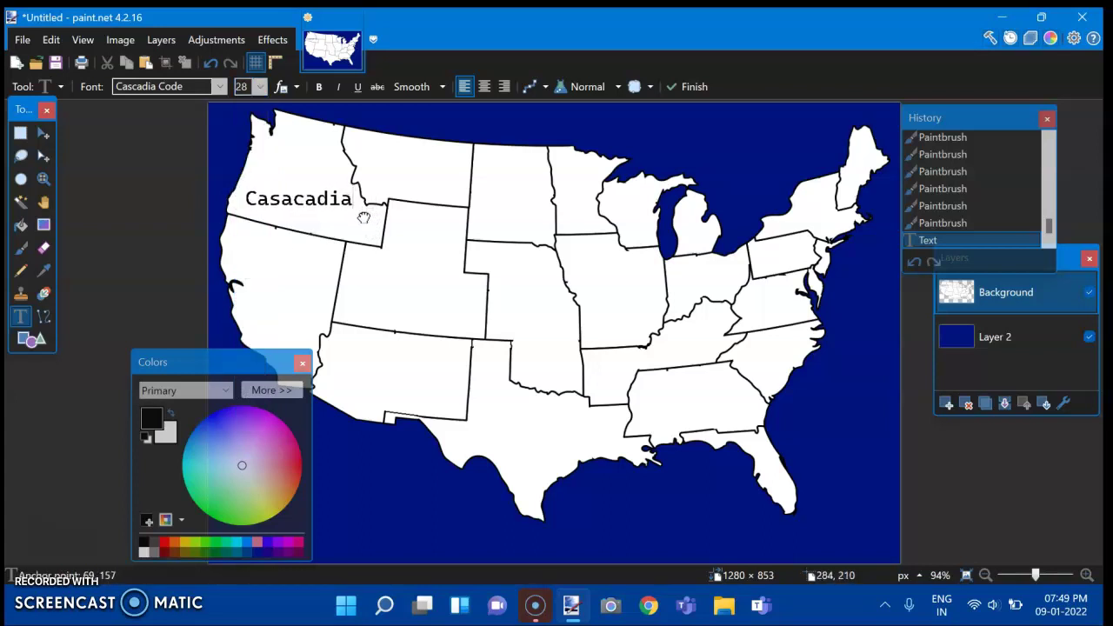
click(20, 132)
mouse_move(243, 188)
mouse_down()
mouse_move(352, 213)
mouse_move(354, 251)
mouse_up()
click(43, 133)
Step: Undo the label's move and rotation, then merge the map layer onto the blue background
key(ctrl+z)
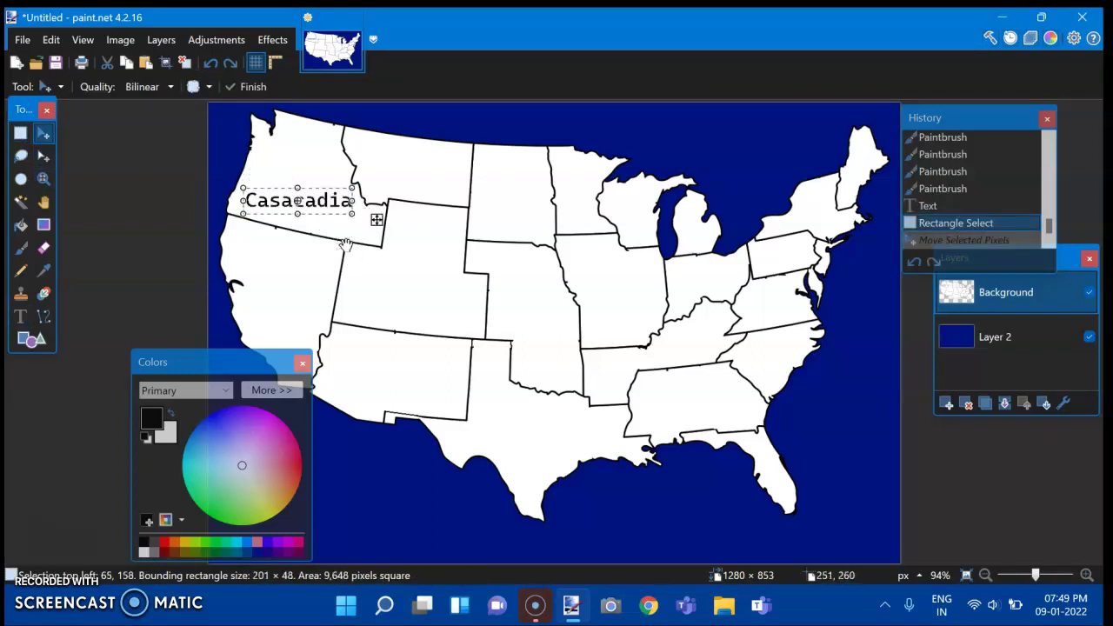
key(ctrl+z)
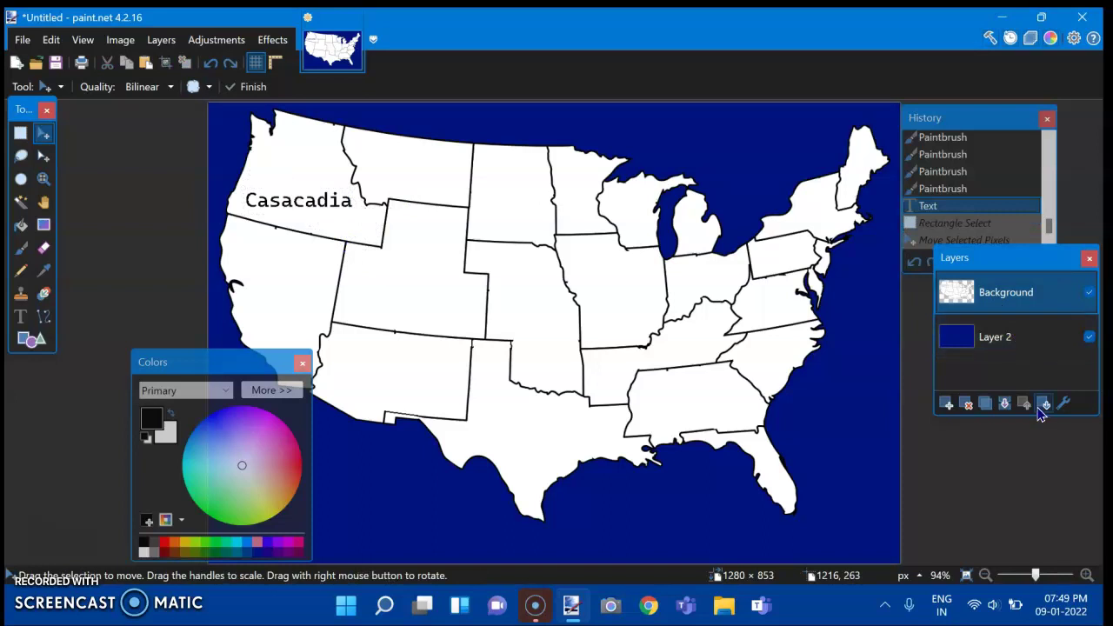
click(1045, 405)
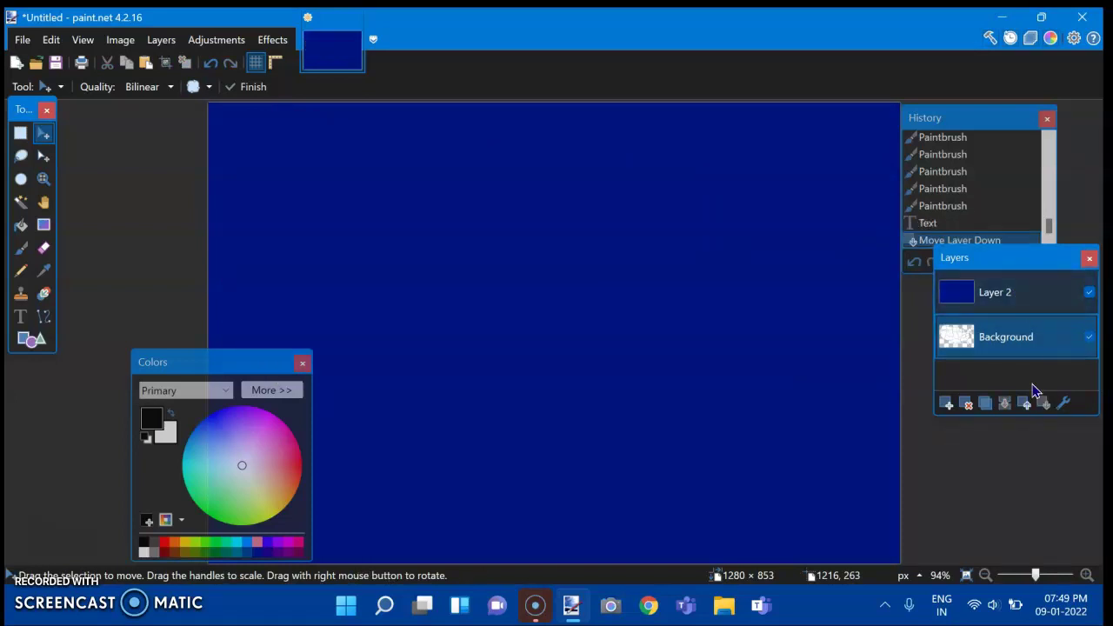
click(1026, 405)
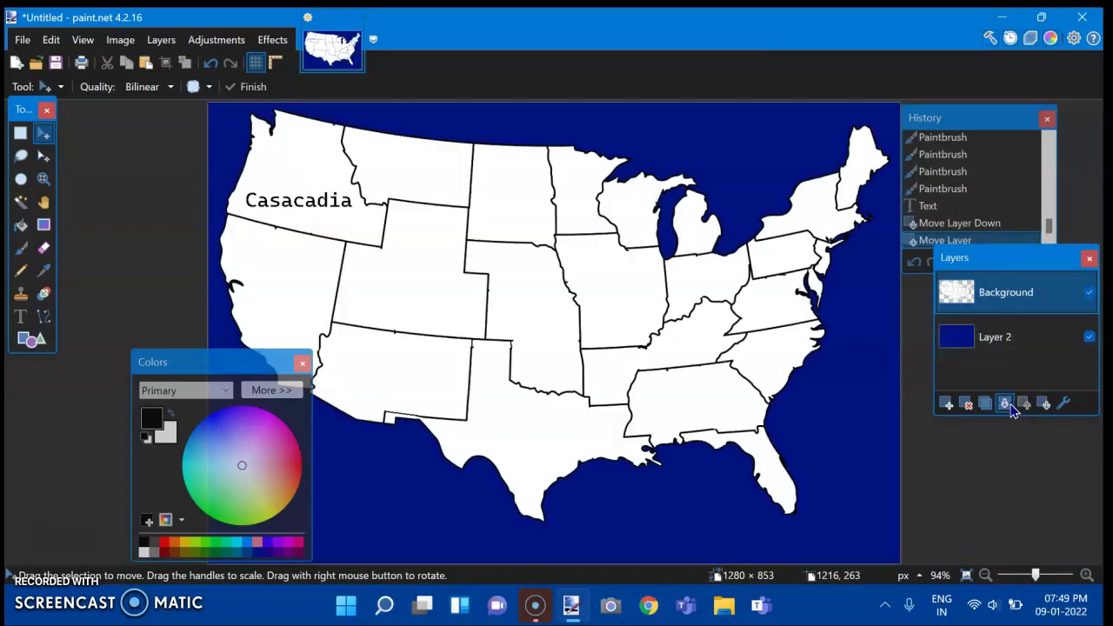
click(1025, 407)
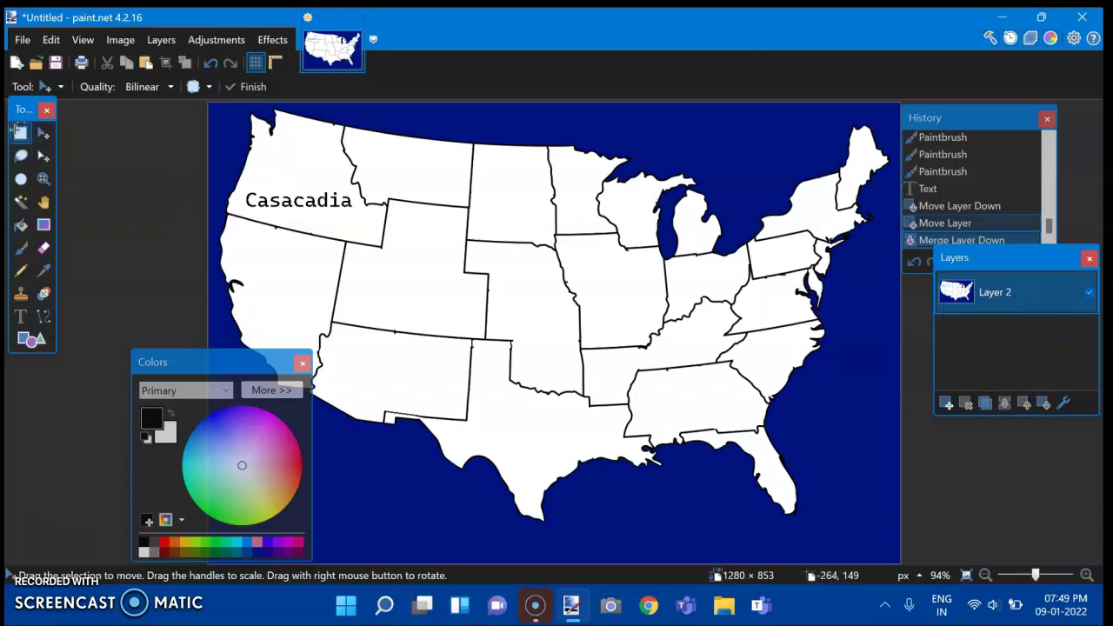
Step: Reselect the Casacadia label and rotate it diagonally along the Pacific Northwest
click(20, 132)
mouse_move(243, 191)
mouse_down()
mouse_move(357, 212)
mouse_move(365, 261)
mouse_move(367, 241)
mouse_up()
click(43, 132)
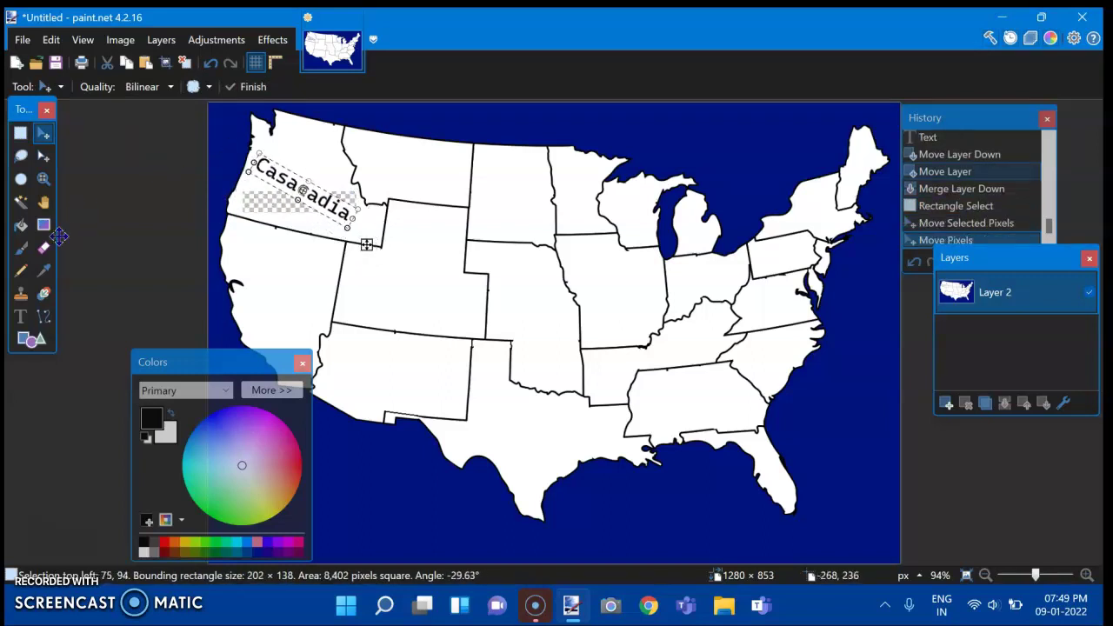
click(43, 271)
click(20, 132)
mouse_move(135, 110)
mouse_down()
mouse_move(236, 110)
mouse_move(904, 565)
mouse_up()
Step: Sample the map's white and bucket-fill the transparent gaps beside Casacadia
click(44, 270)
click(213, 261)
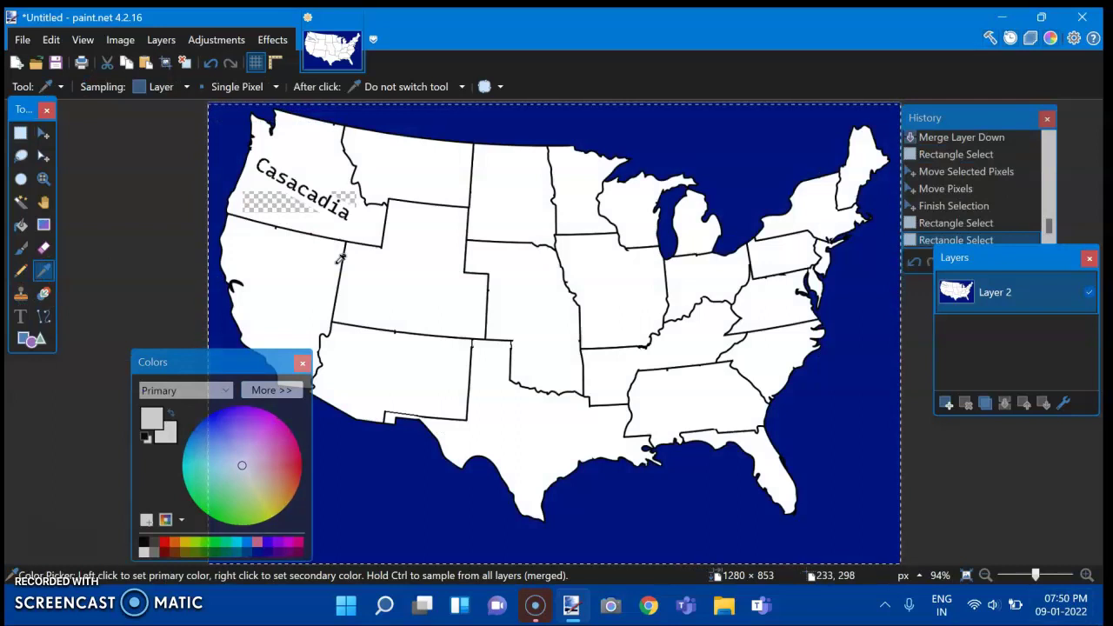
click(20, 224)
click(274, 208)
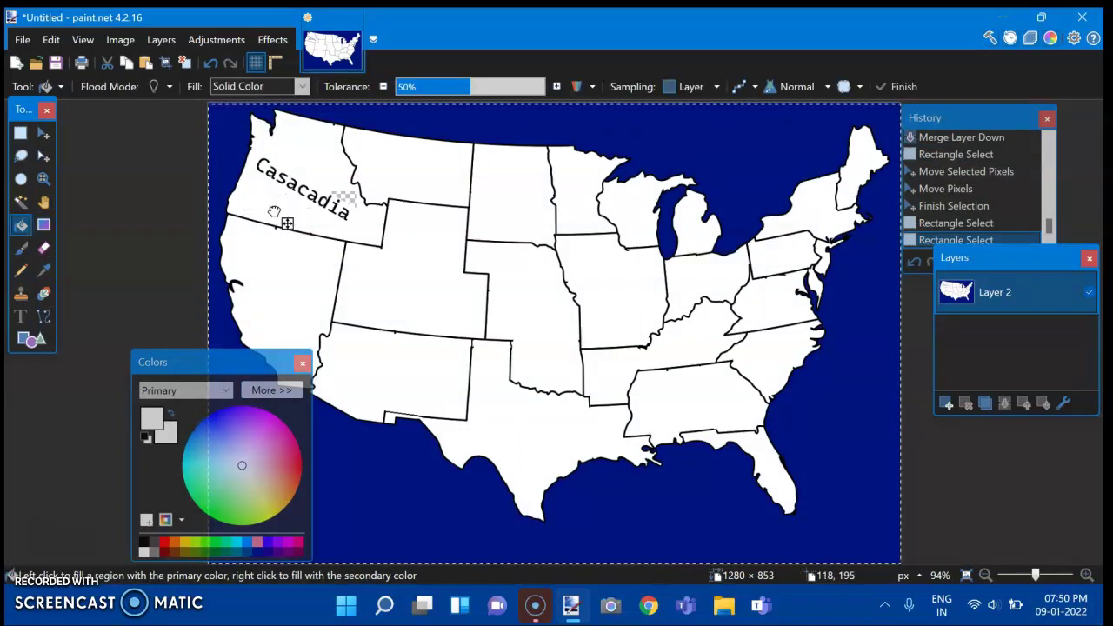
click(361, 209)
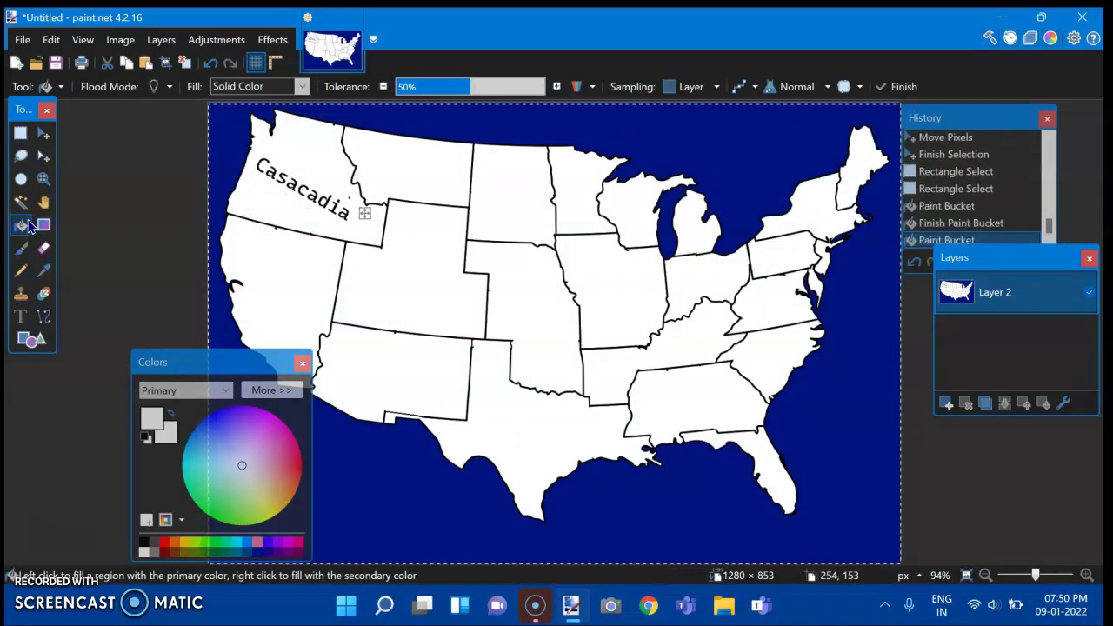
click(21, 248)
Step: Add a black 'California' label in California, fixing a typo and positioning it
click(20, 316)
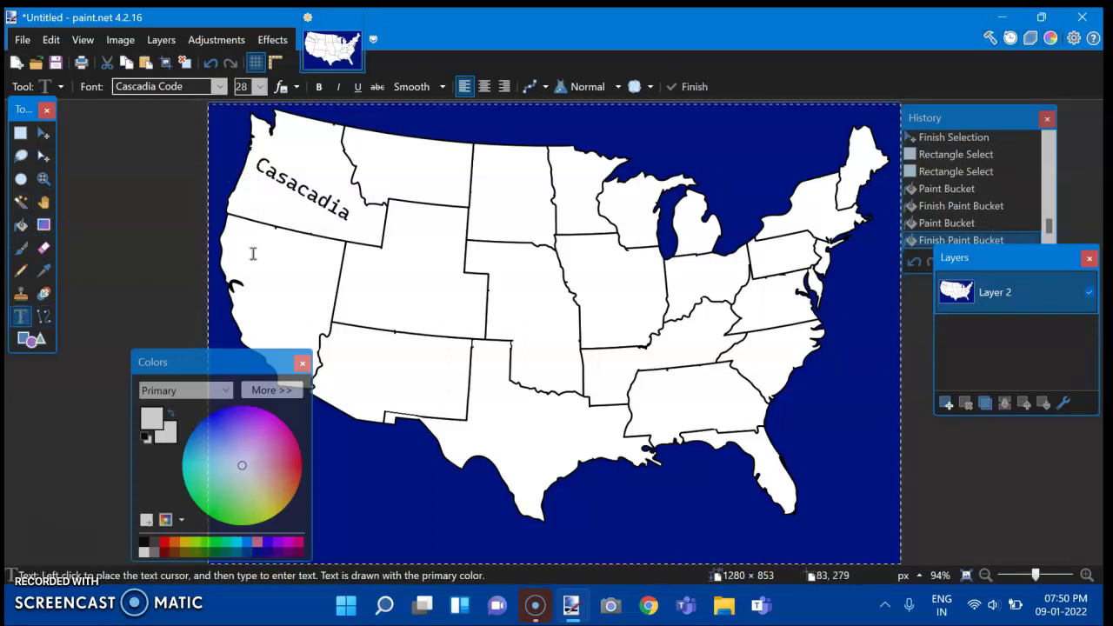
click(264, 251)
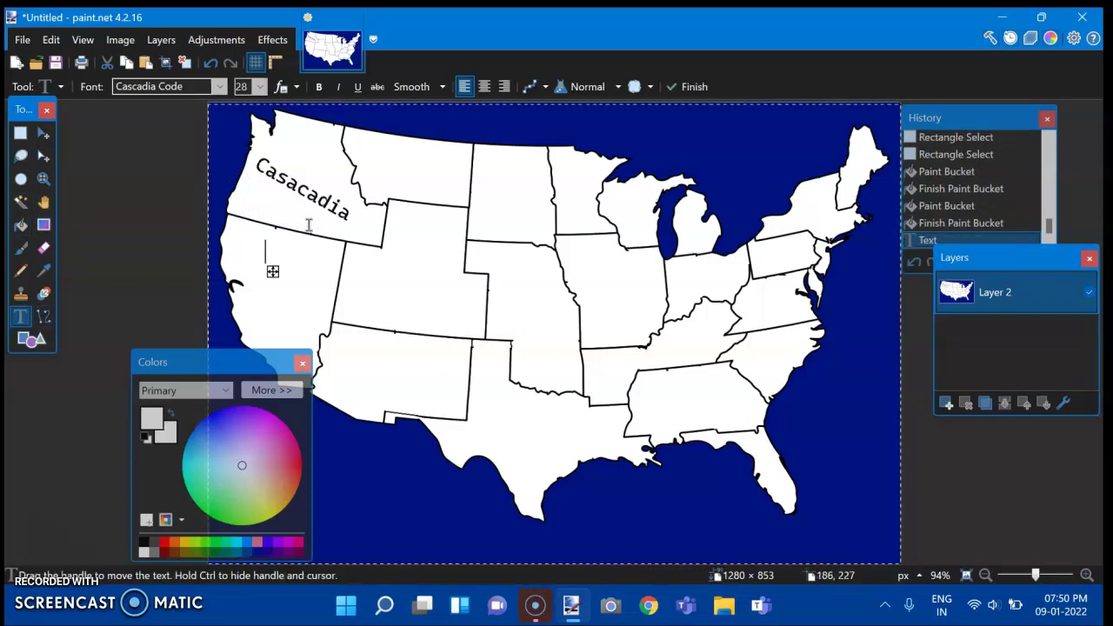
click(143, 544)
text(C)
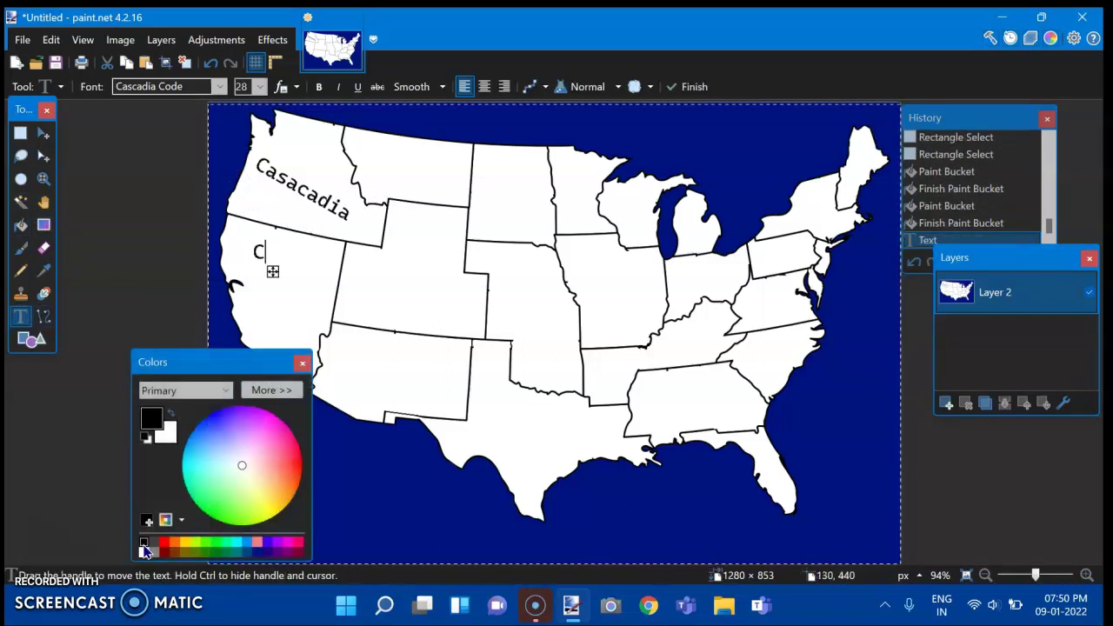
text(alifprn)
key(BackSpace)
key(BackSpace)
key(BackSpace)
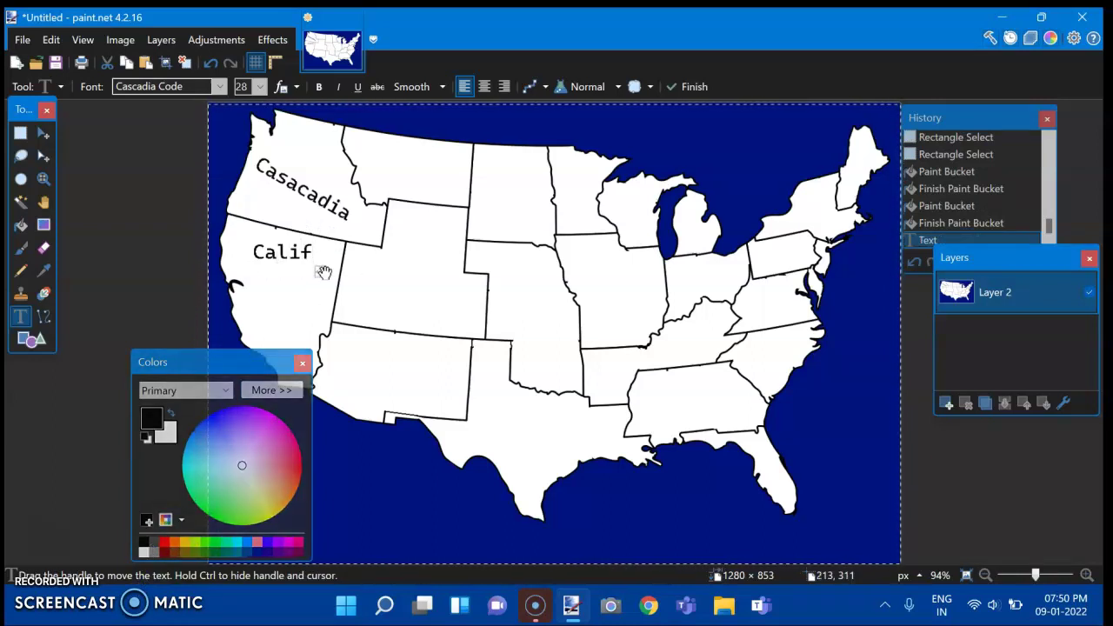
drag(320, 272, 286, 277)
text(ornia)
mouse_move(343, 275)
mouse_down()
mouse_move(352, 286)
mouse_move(347, 277)
mouse_up()
Step: Add a label over the Rockies region, editing its text until it reads 'Rockia'
click(371, 289)
text(R)
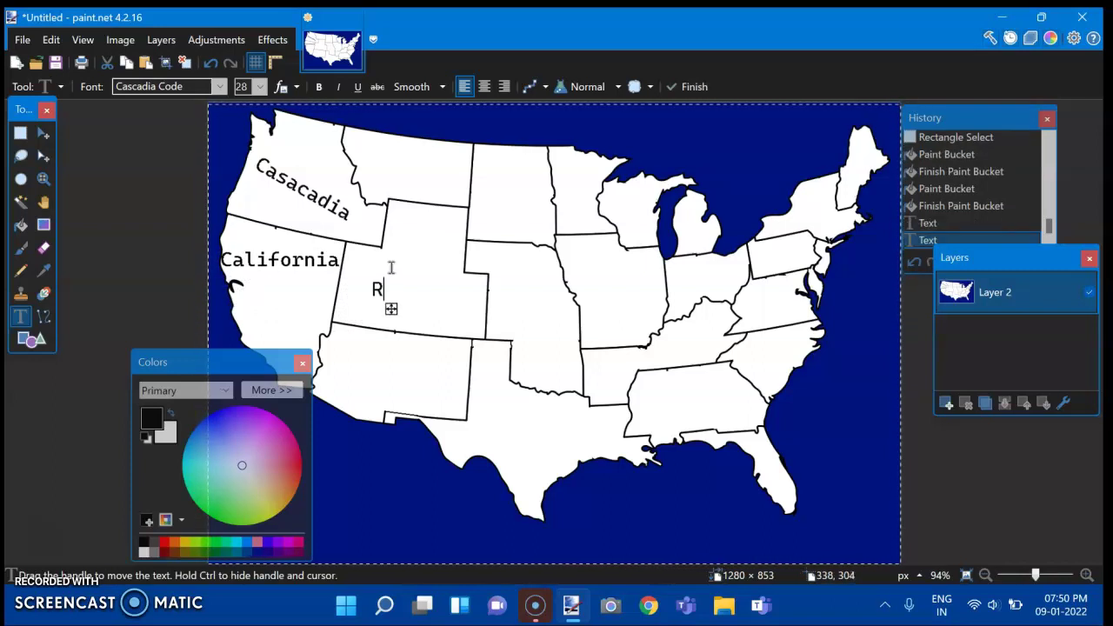
text(ockie)
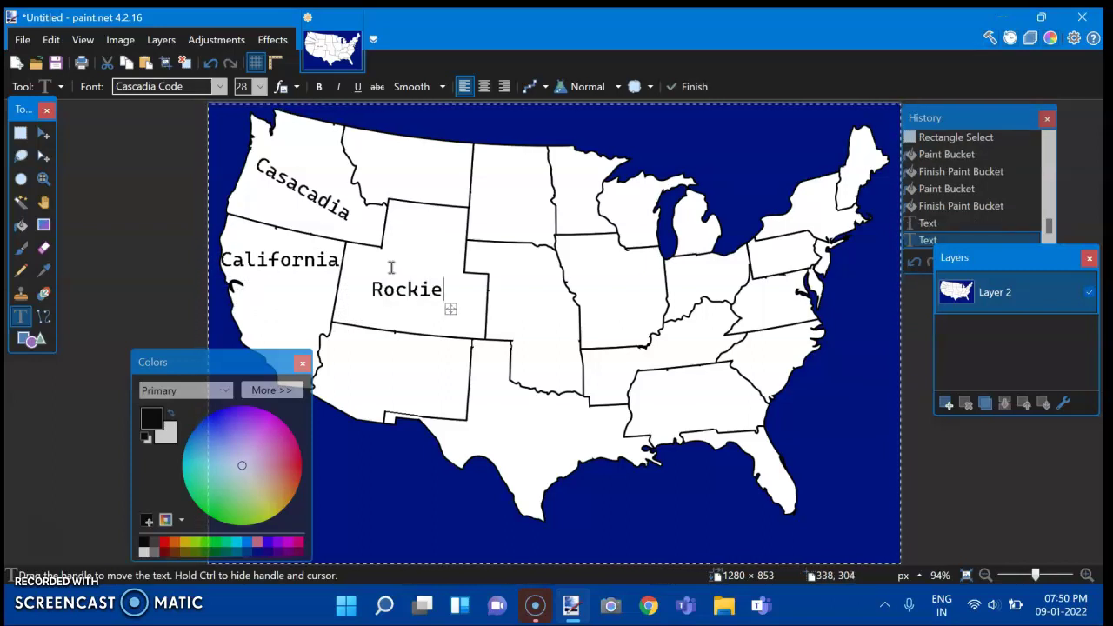
key(BackSpace)
key(BackSpace)
key(BackSpace)
key(BackSpace)
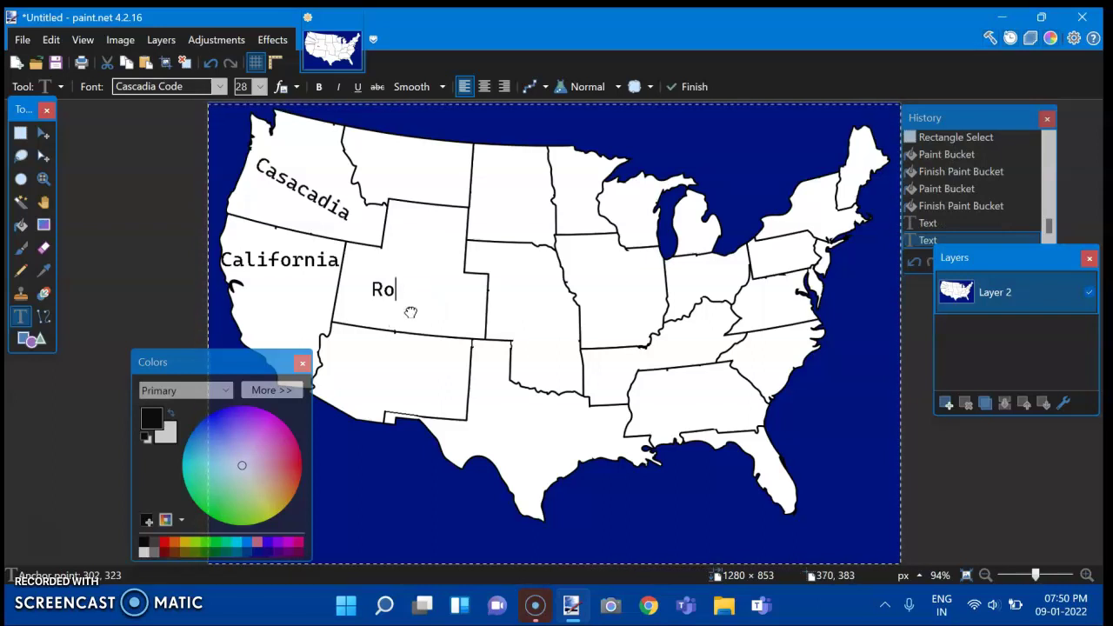
drag(402, 309, 395, 303)
text(kies)
key(BackSpace)
key(BackSpace)
key(BackSpace)
text(ckies)
key(BackSpace)
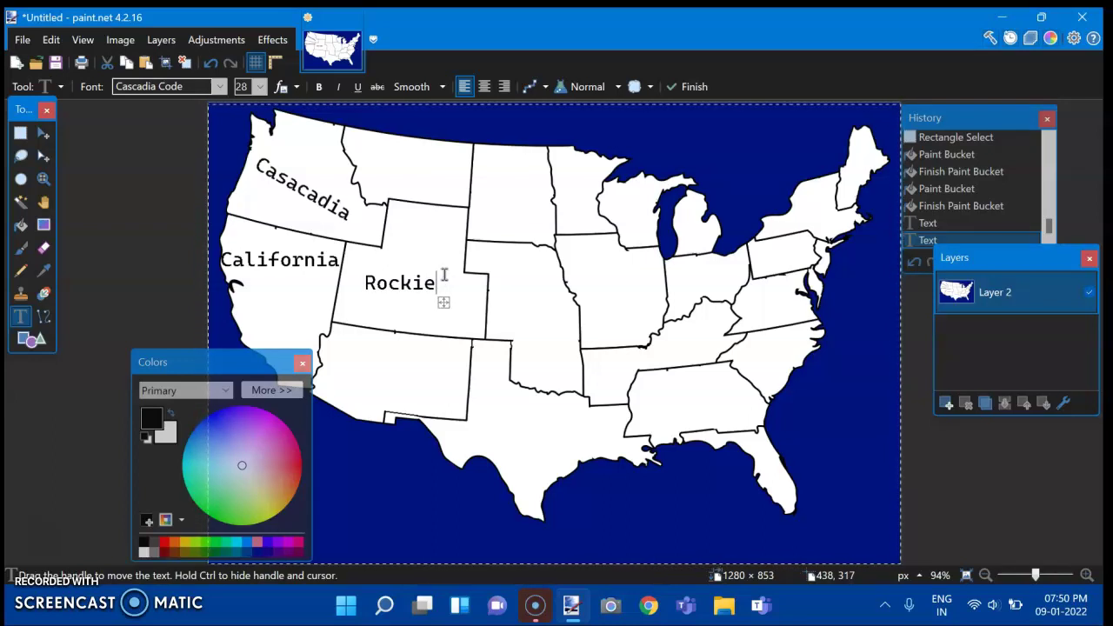
key(BackSpace)
Step: Add Montana, Kansas and Dakota labels, nudging each into its region
text(a)
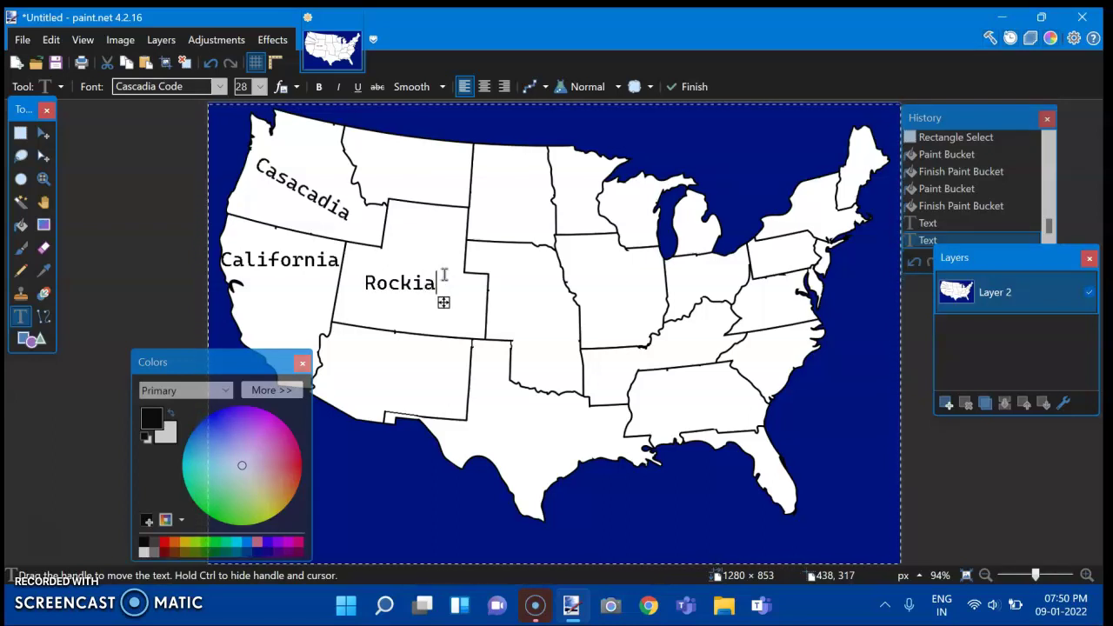
click(393, 158)
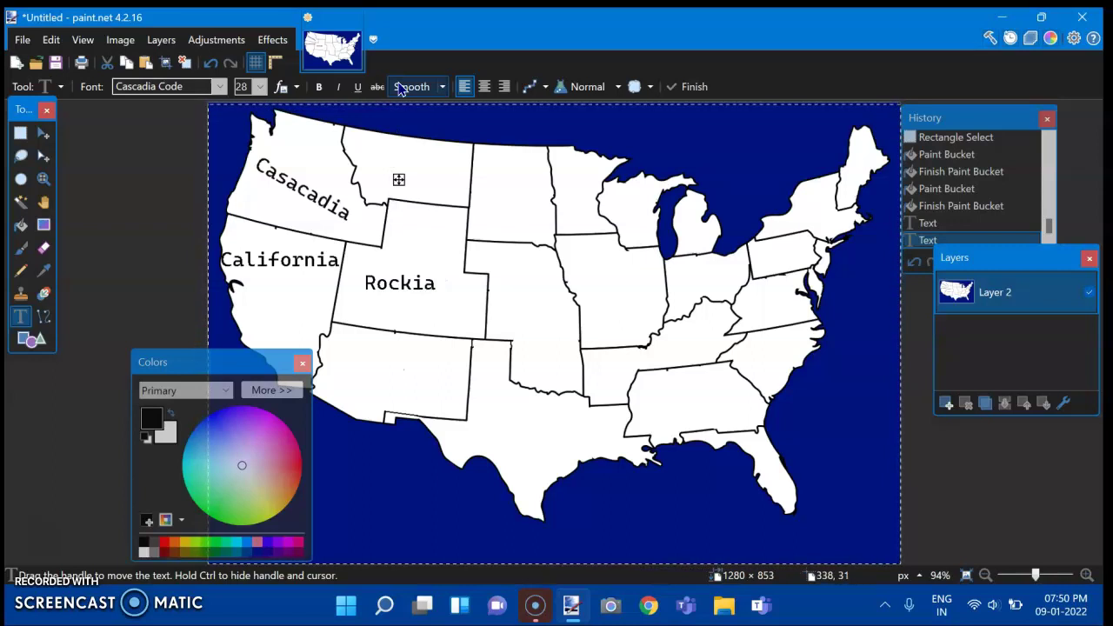
text(M)
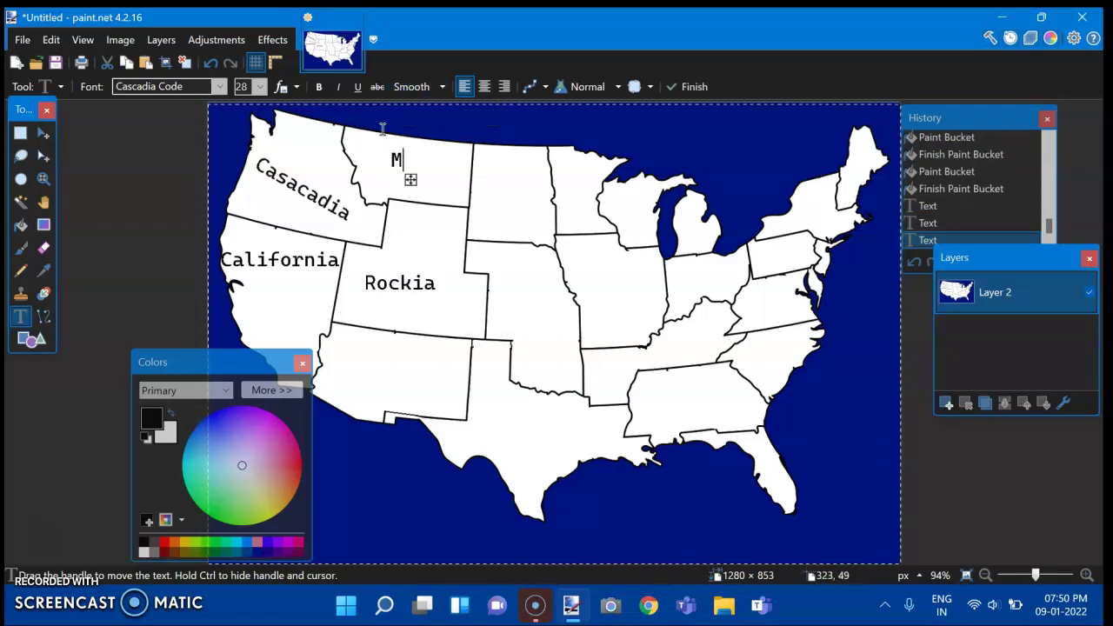
text(ontana)
drag(483, 179, 458, 176)
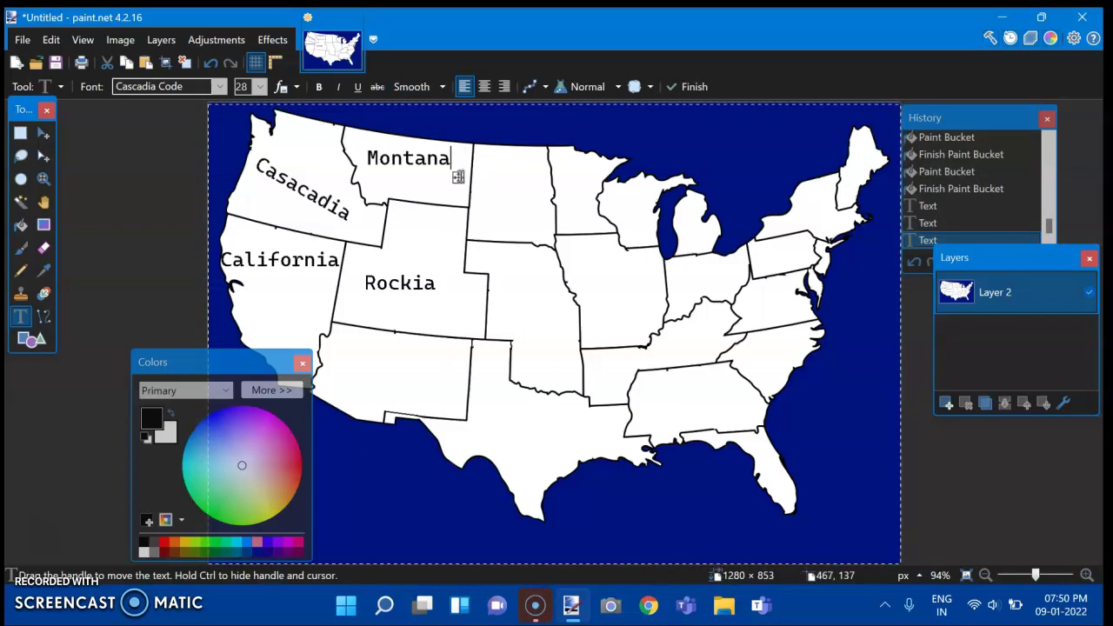
click(504, 298)
text(Kansas)
drag(583, 317, 575, 332)
text(D)
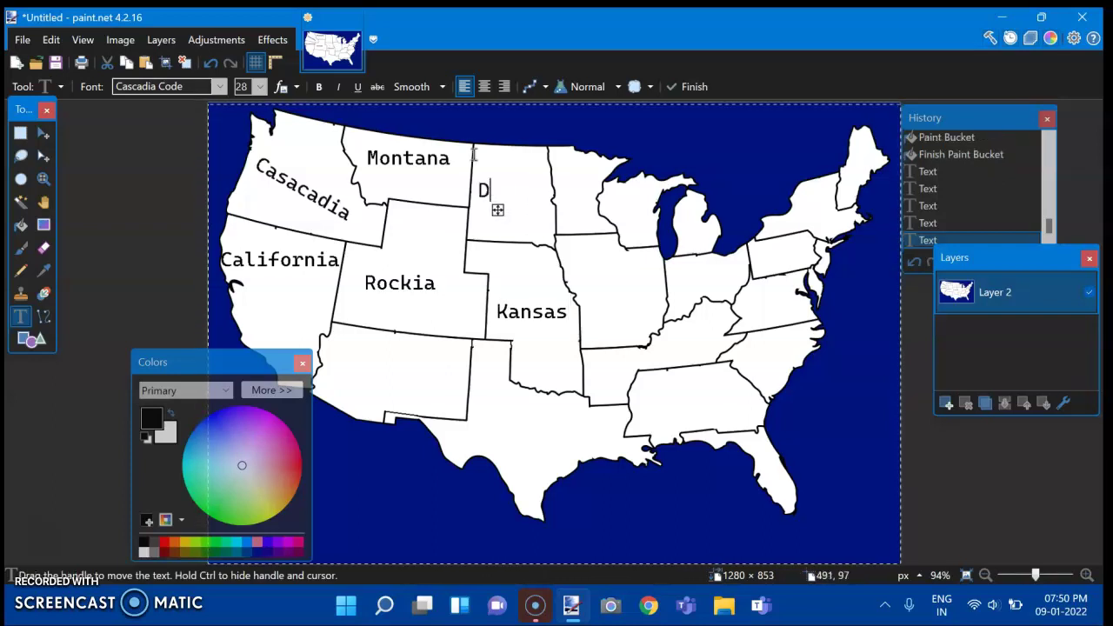
text(akota)
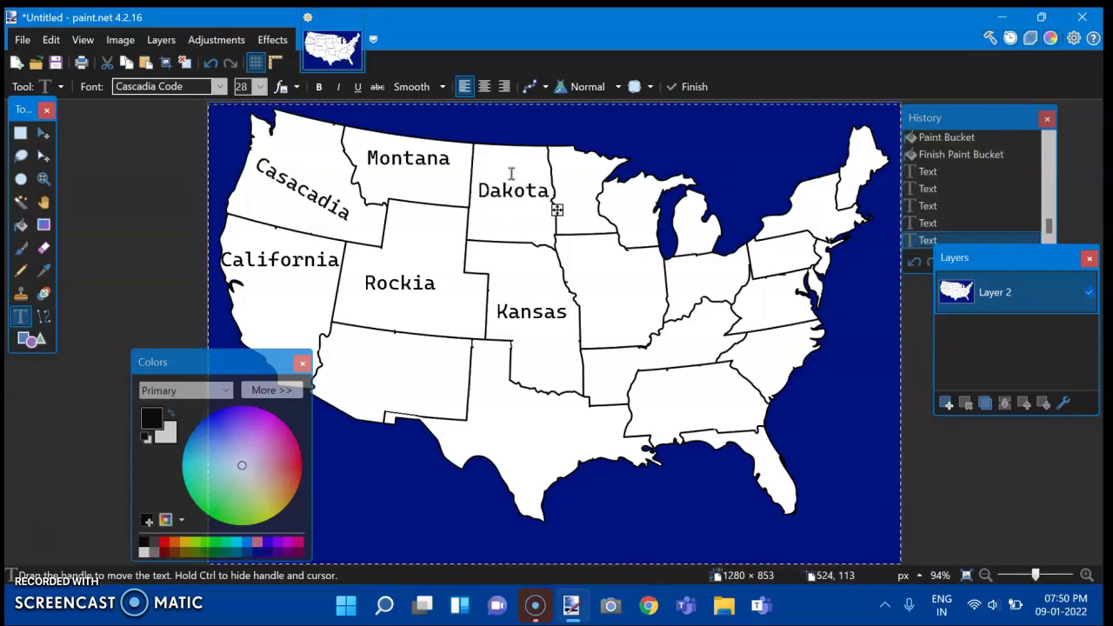
Step: Label the New Mexico region 'Nuevo Mexico' on two lines
click(361, 348)
text(A)
key(BackSpace)
text(Ne)
key(BackSpace)
text(uve)
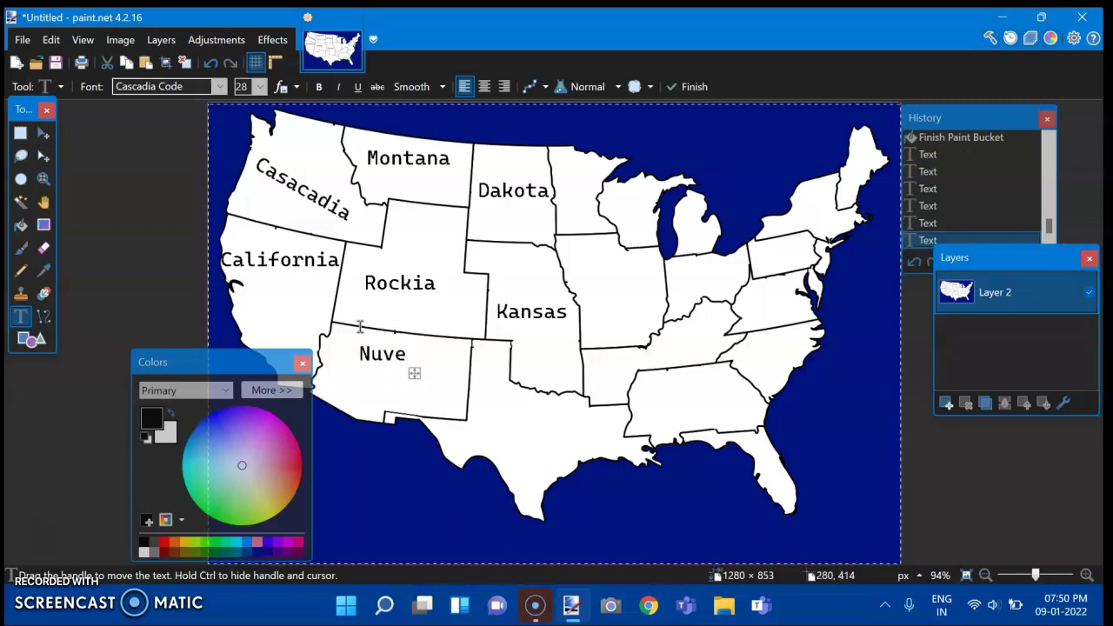
key(BackSpace)
key(BackSpace)
text(evo)
key(Return)
text(Mexico)
Step: Add a 'Missisipia' label in Mississippi and start an Alabama label
click(601, 359)
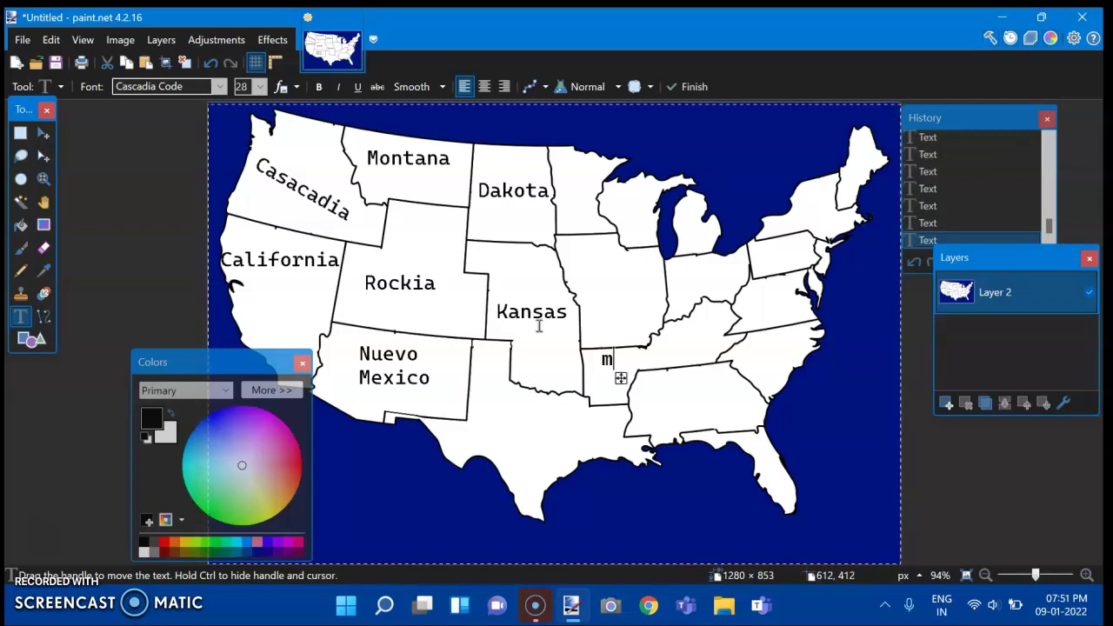
text(Missisipe)
key(BackSpace)
text(ia)
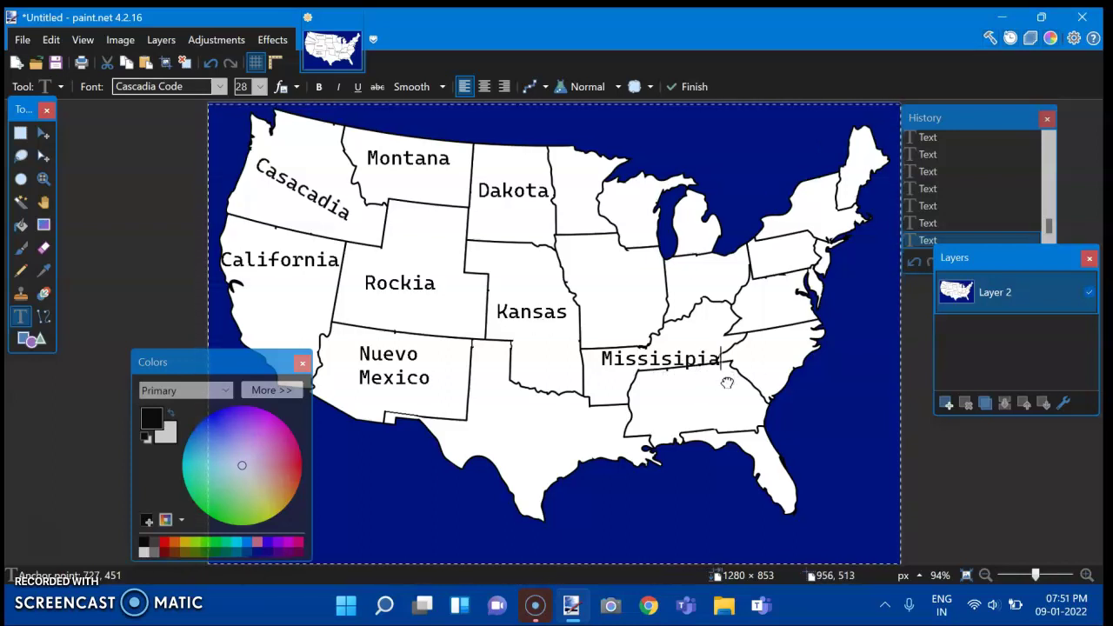
drag(726, 380, 724, 379)
click(661, 388)
text(Alabam)
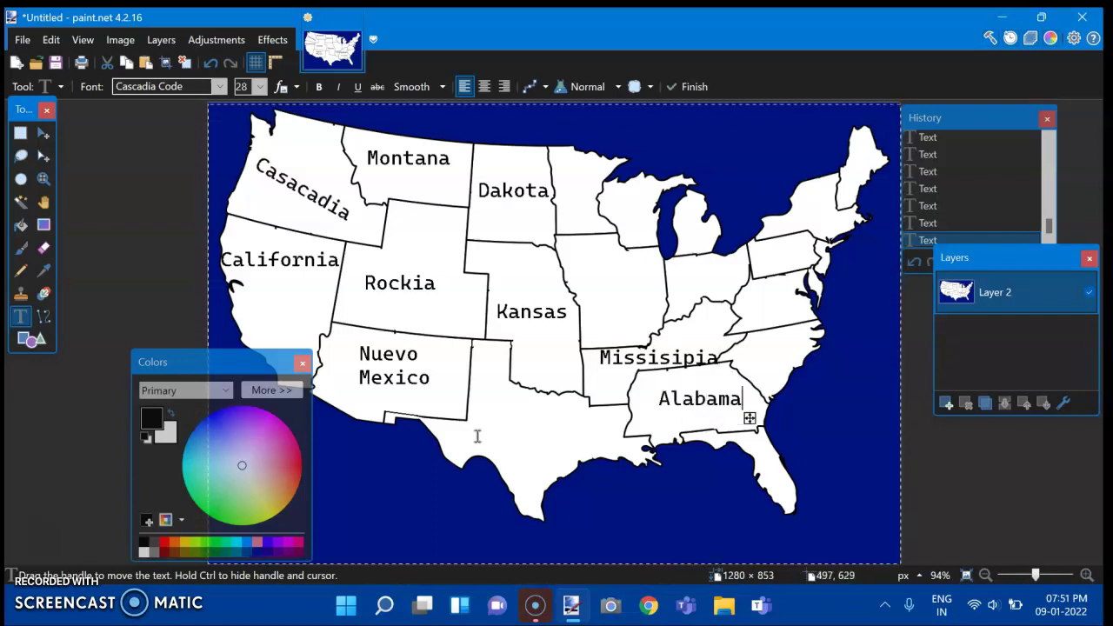
Step: Type large Texas and Iowa labels in 48-point text
click(497, 426)
click(259, 86)
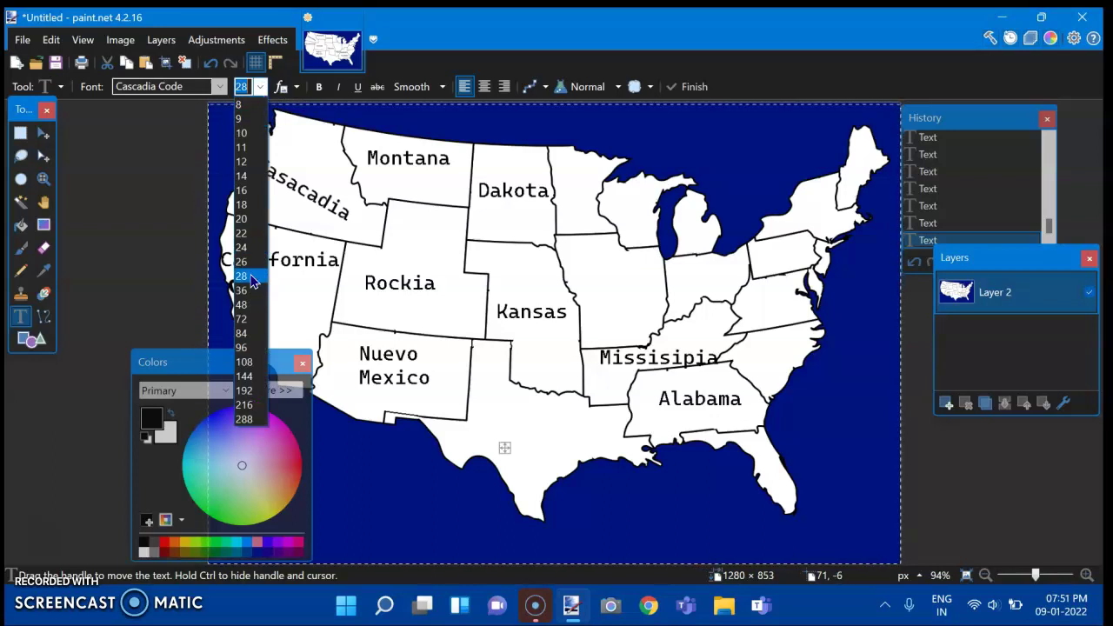
click(252, 315)
text(R)
key(BackSpace)
click(259, 86)
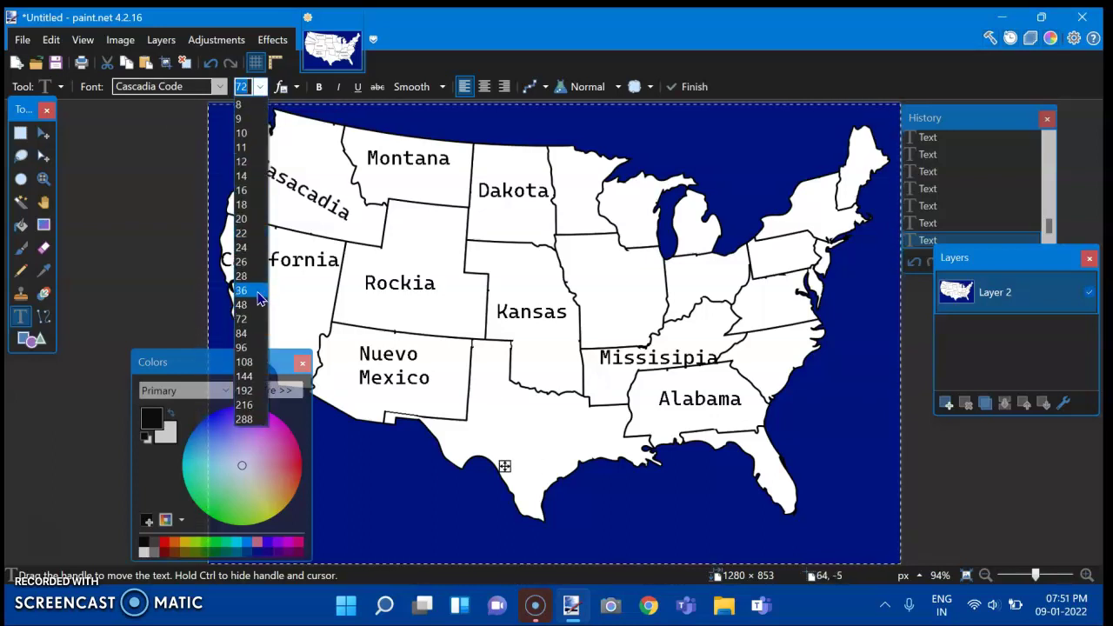
click(256, 299)
text(Te)
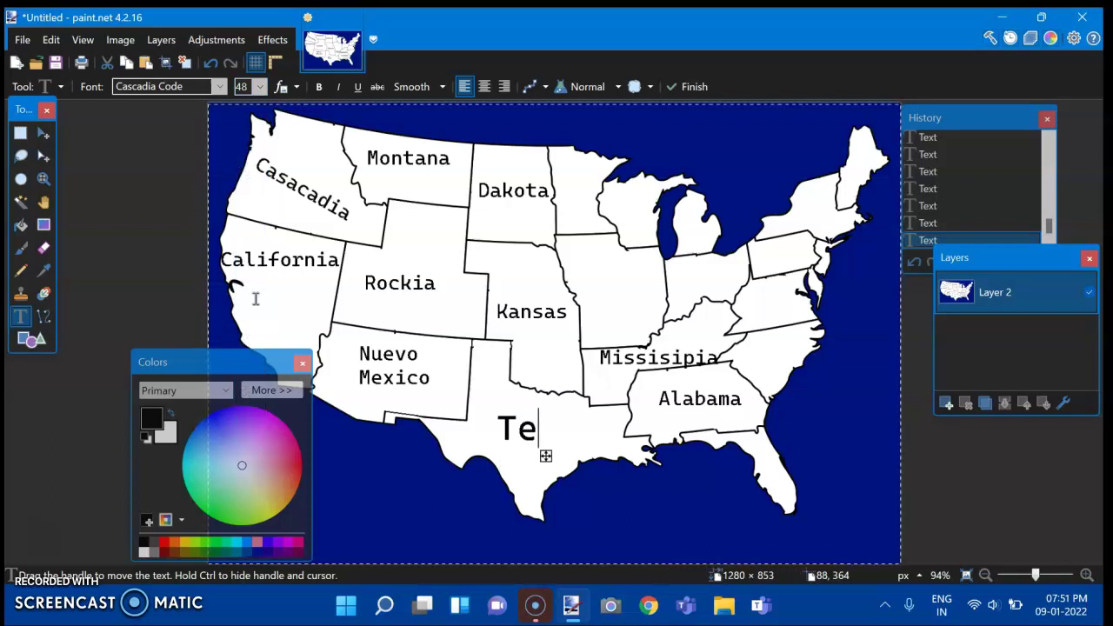
text(xas)
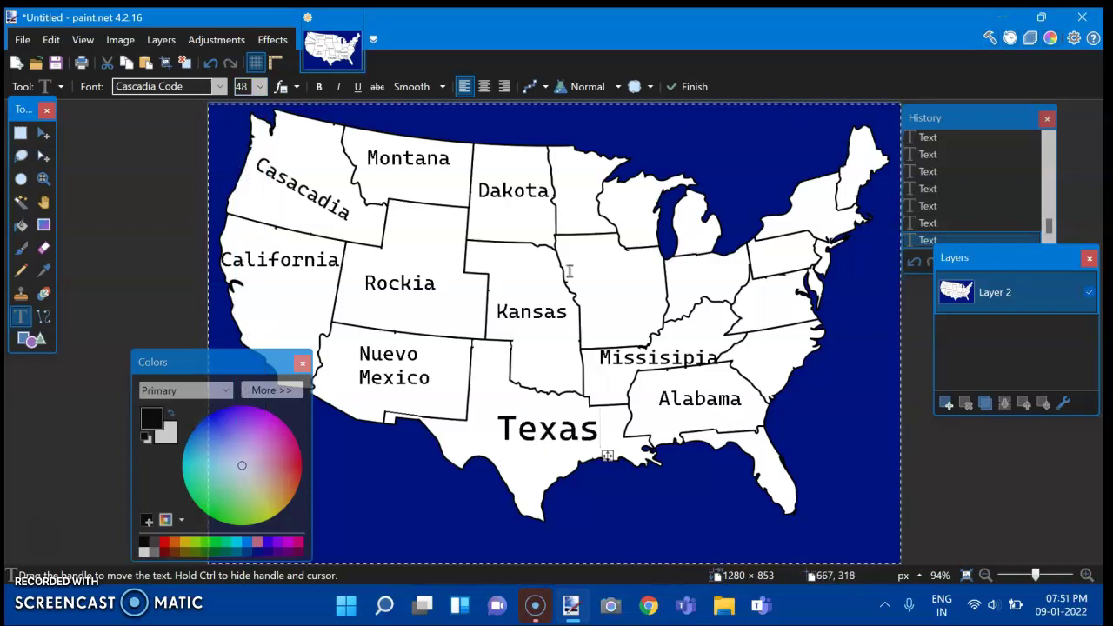
text(Iow)
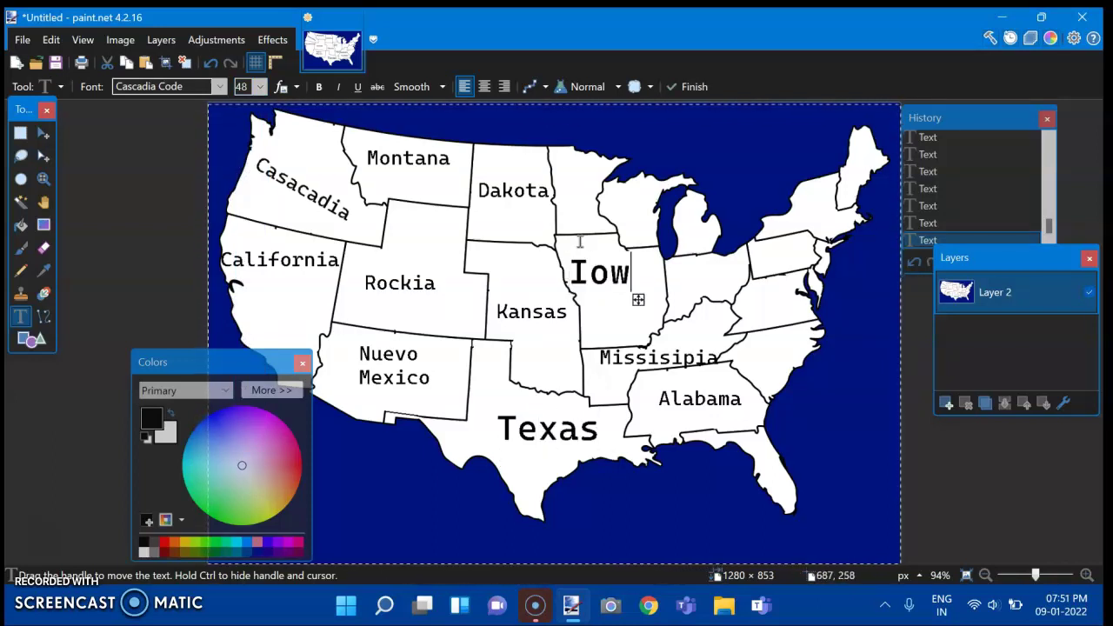
text(a)
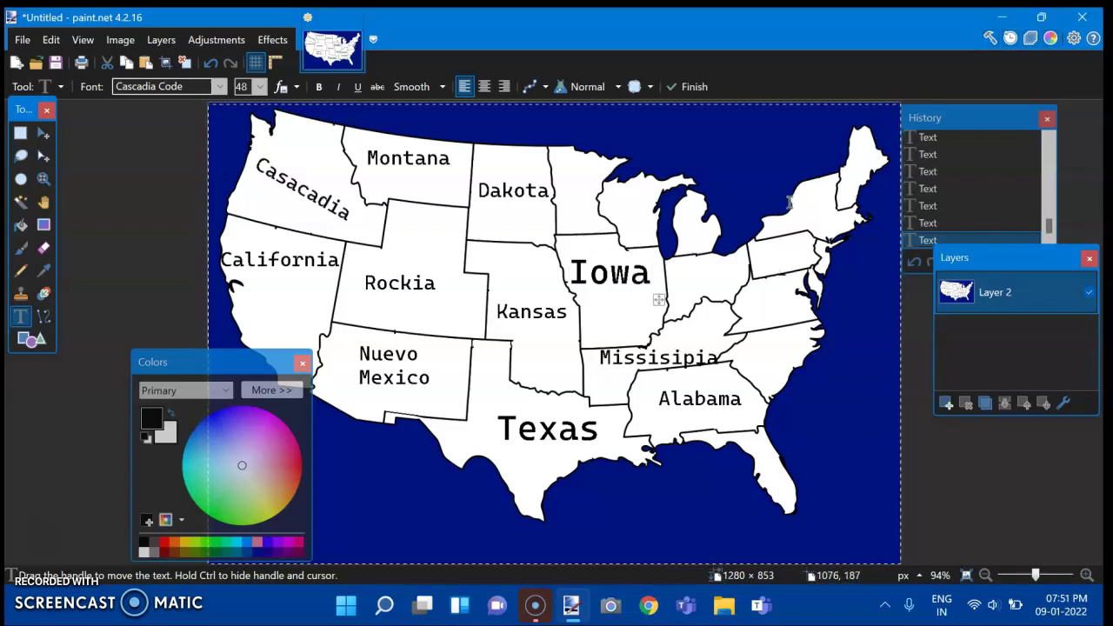
Step: Start a new label near Wisconsin, trying and erasing a 'Grea' draft
click(752, 300)
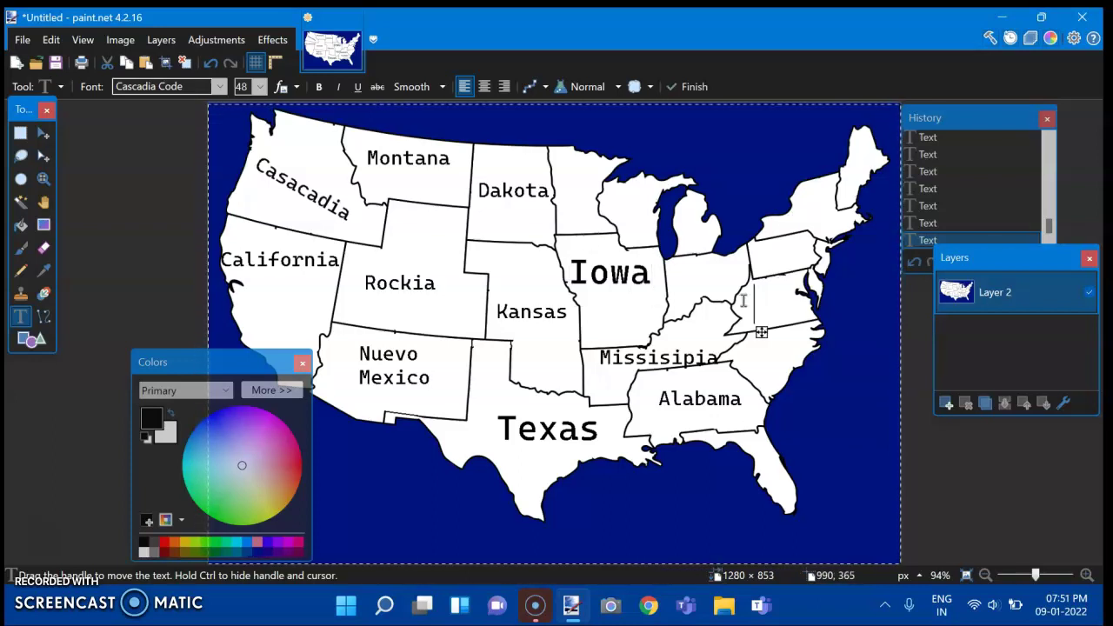
text(C)
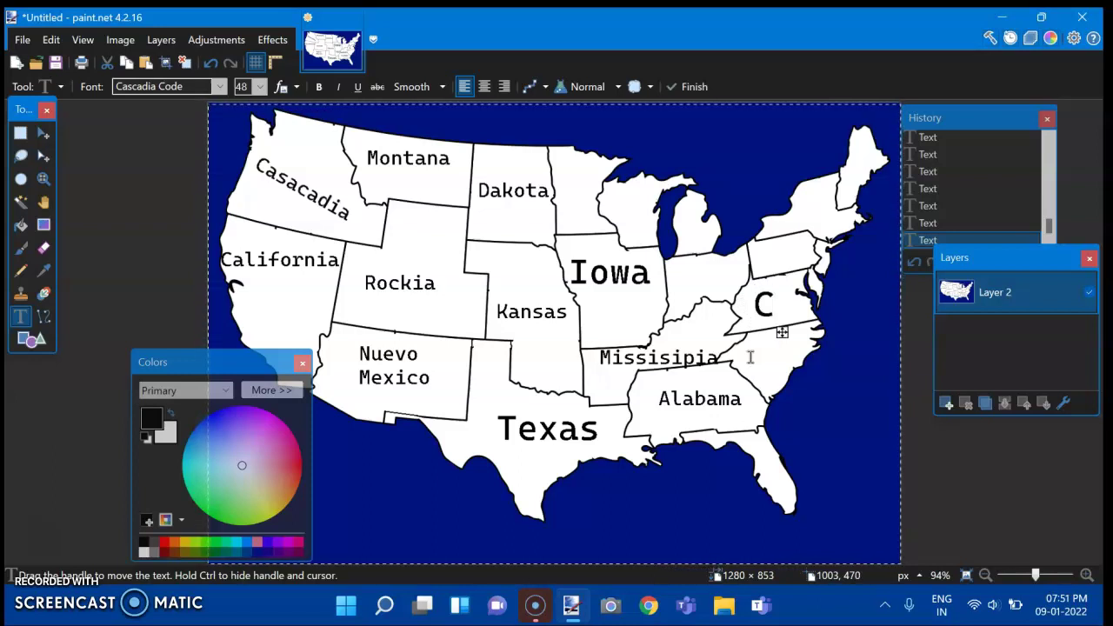
key(BackSpace)
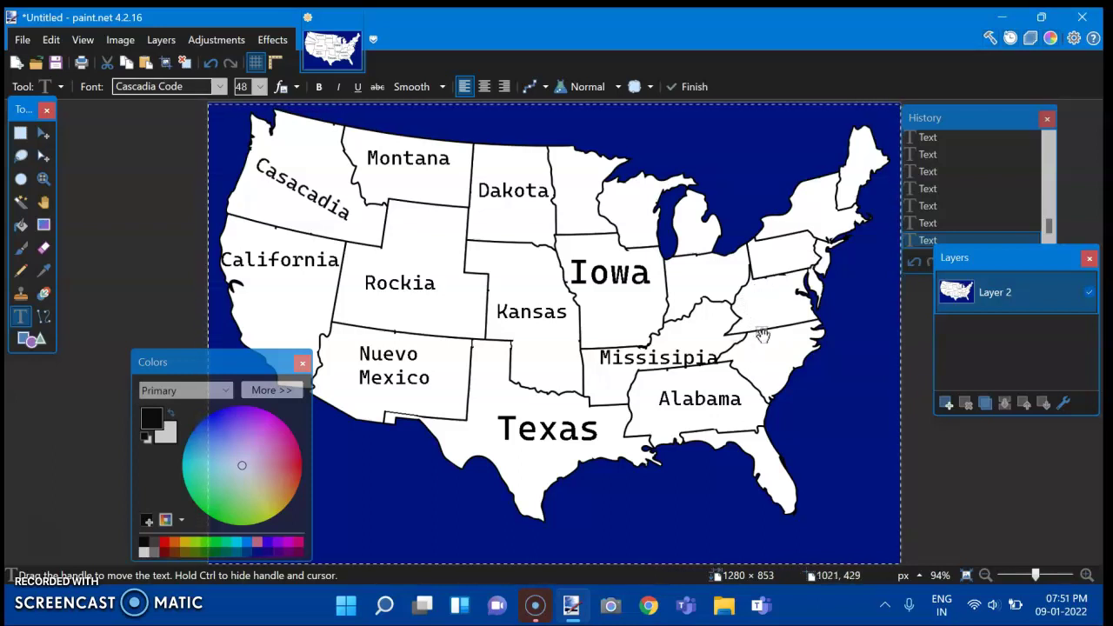
mouse_move(761, 333)
mouse_down()
mouse_move(690, 252)
mouse_move(635, 235)
mouse_up()
text(G)
key(BackSpace)
text(Grea)
key(BackSpace)
key(BackSpace)
key(BackSpace)
key(BackSpace)
Step: Set text size 36 and draft a two-line 'Great Lakes' label over Michigan
click(246, 82)
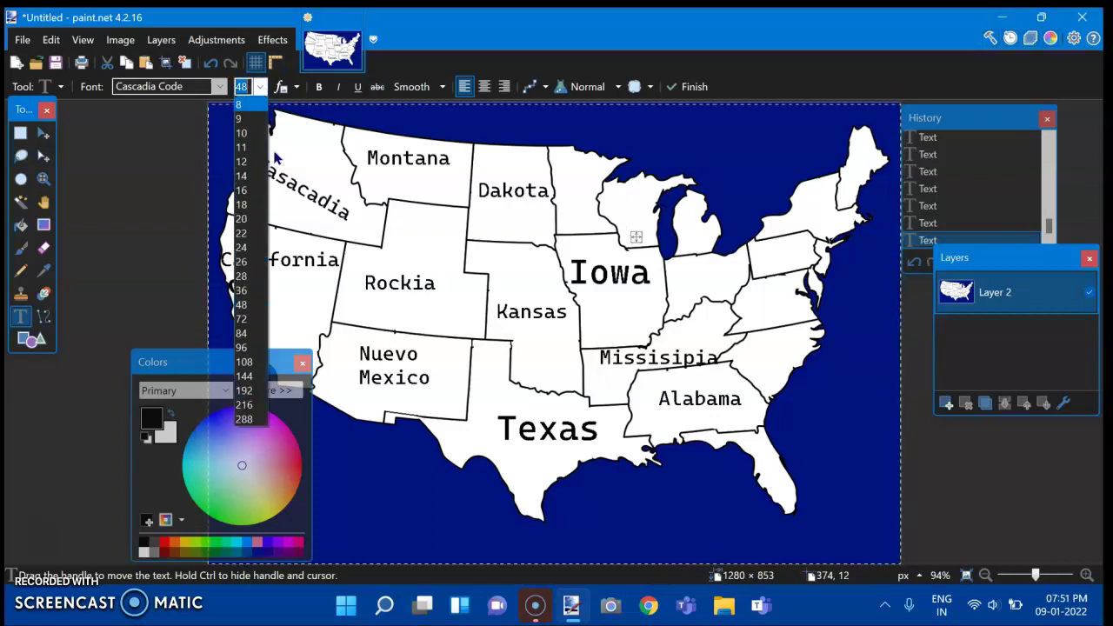
click(253, 286)
text(Great)
key(Return)
text(La)
key(BackSpace)
key(BackSpace)
key(BackSpace)
key(BackSpace)
key(BackSpace)
text(lakia)
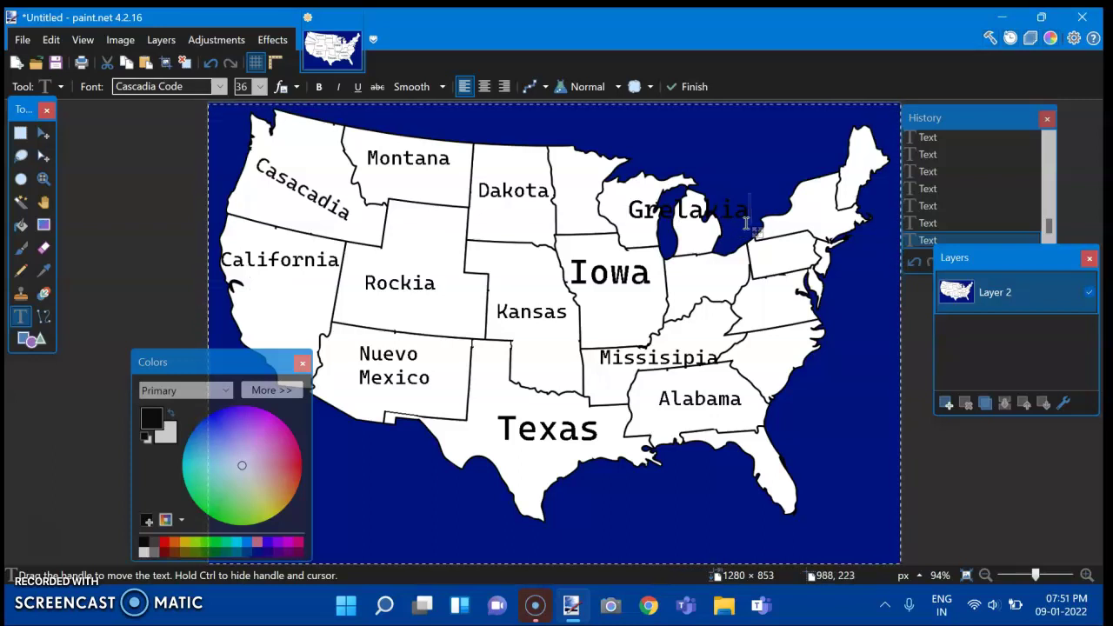
key(BackSpace)
key(BackSpace)
drag(726, 231, 714, 230)
Step: Replace the draft with 'Michison' and move it slightly down
key(BackSpace)
key(BackSpace)
key(BackSpace)
key(BackSpace)
key(BackSpace)
key(BackSpace)
text(Michi)
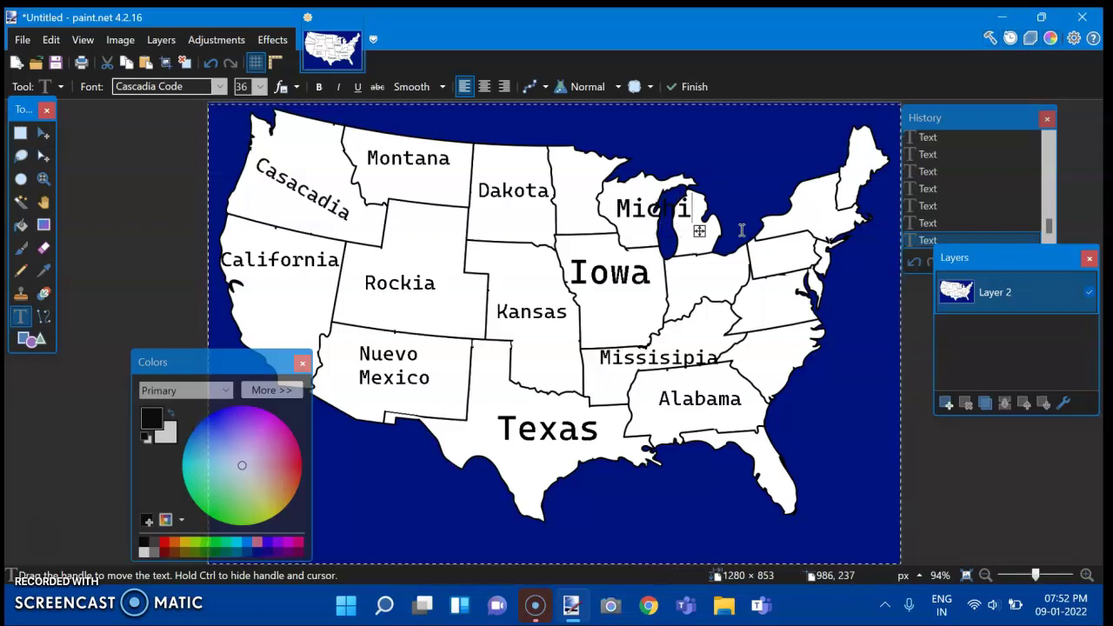
key(BackSpace)
key(BackSpace)
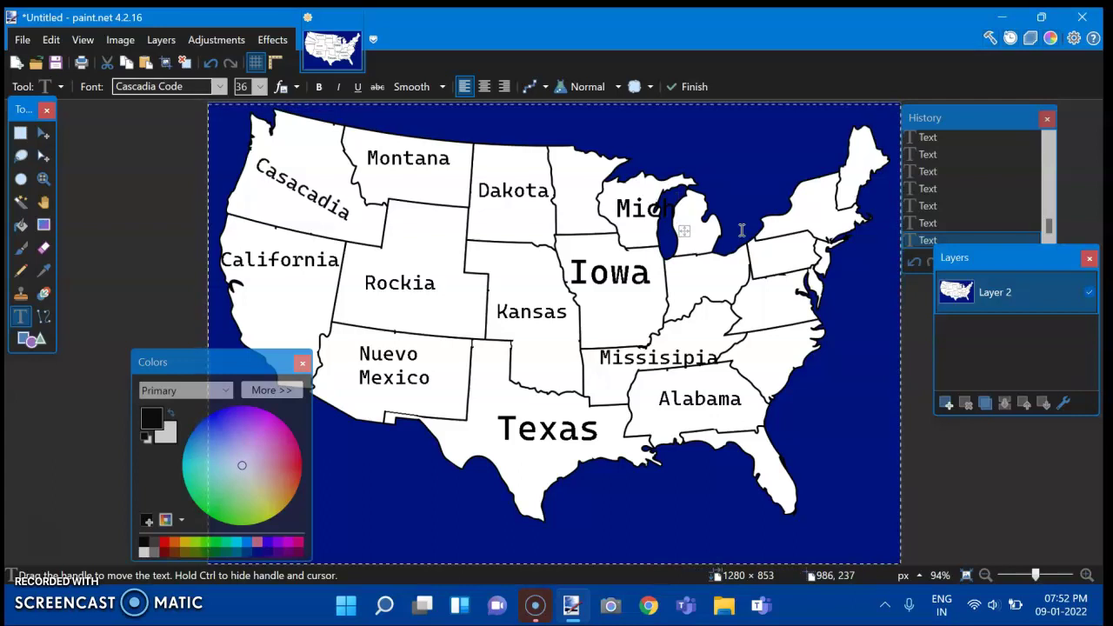
text(ison)
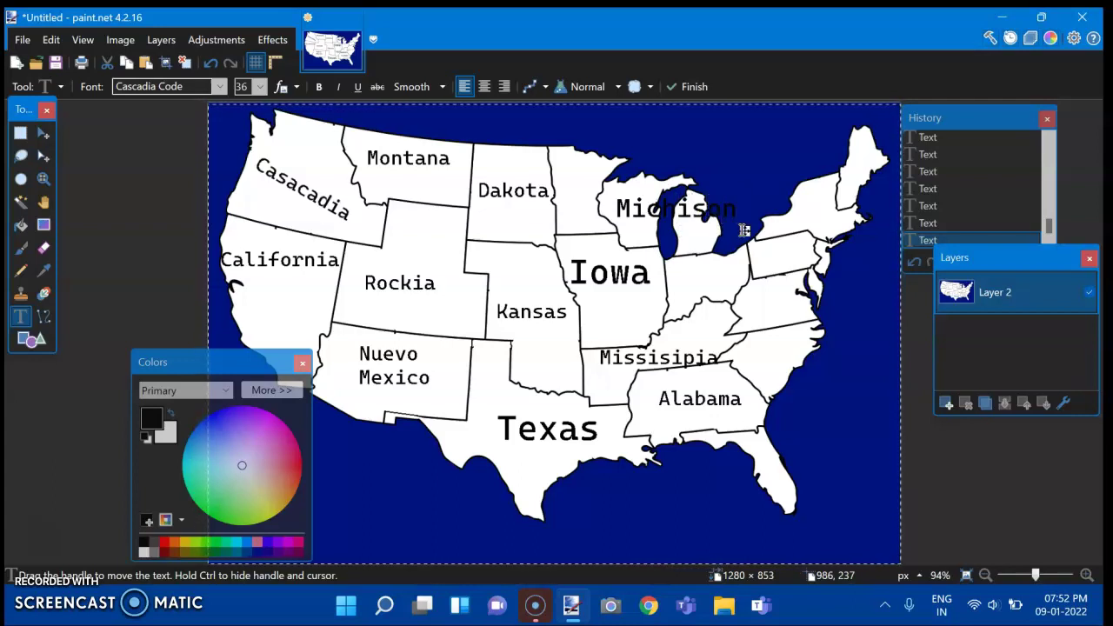
drag(745, 231, 742, 243)
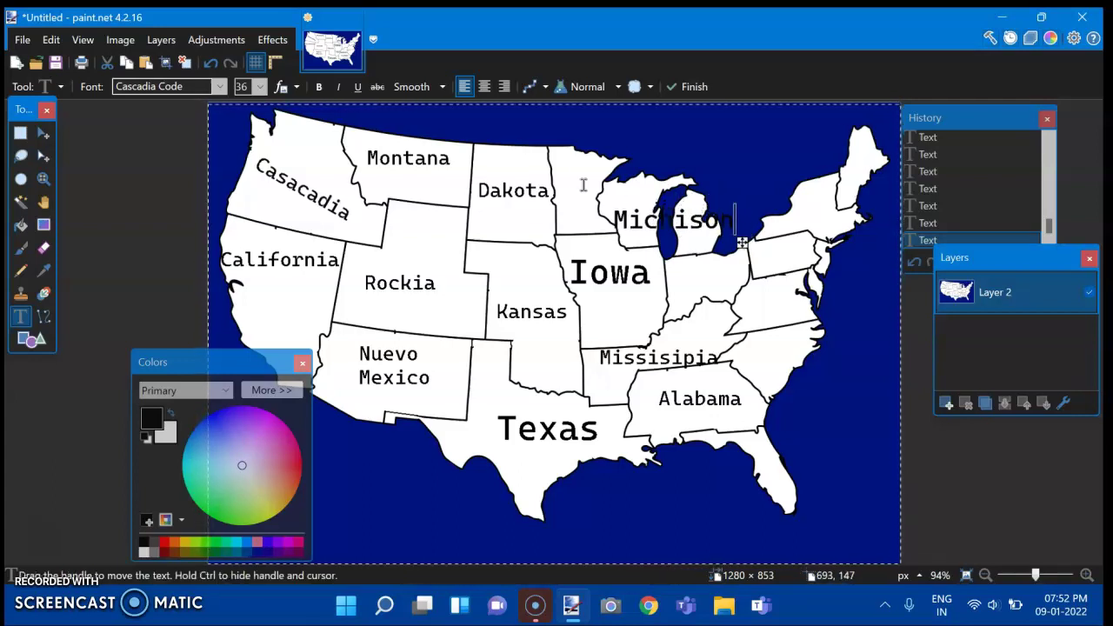
Step: Add a centre-aligned two-line 'St. Paul' label in Minnesota
click(561, 155)
text(M)
key(BackSpace)
text(PA)
key(BackSpace)
text(aul)
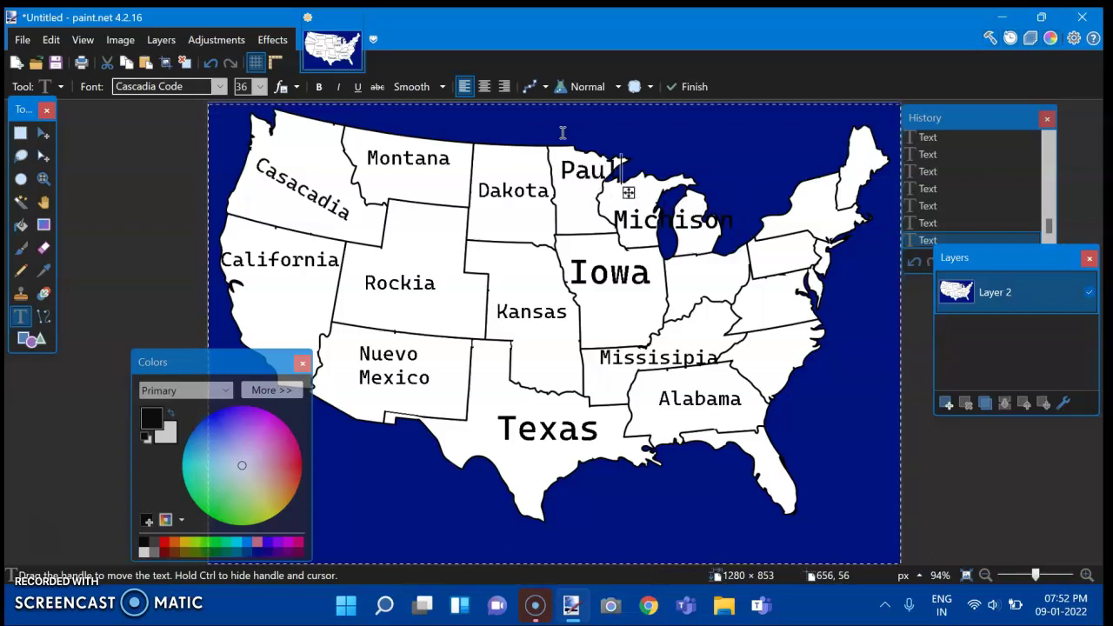
drag(627, 191, 617, 189)
text(S)
key(BackSpace)
key(Return)
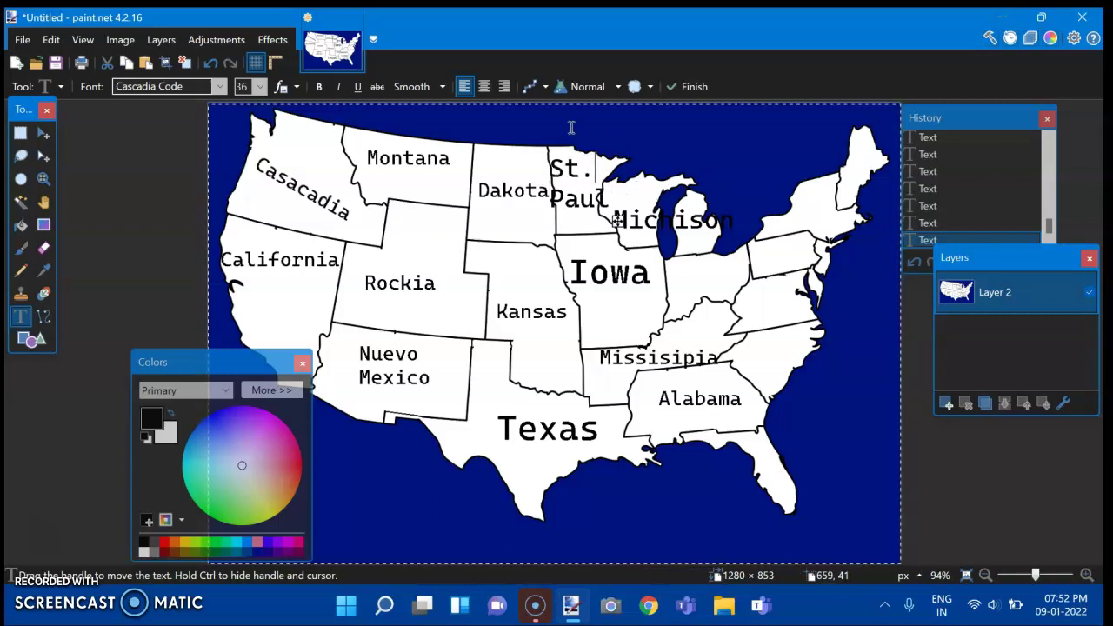
click(484, 86)
Step: Nudge St. Paul down, then place Ohio and Carolina labels
drag(618, 222, 621, 238)
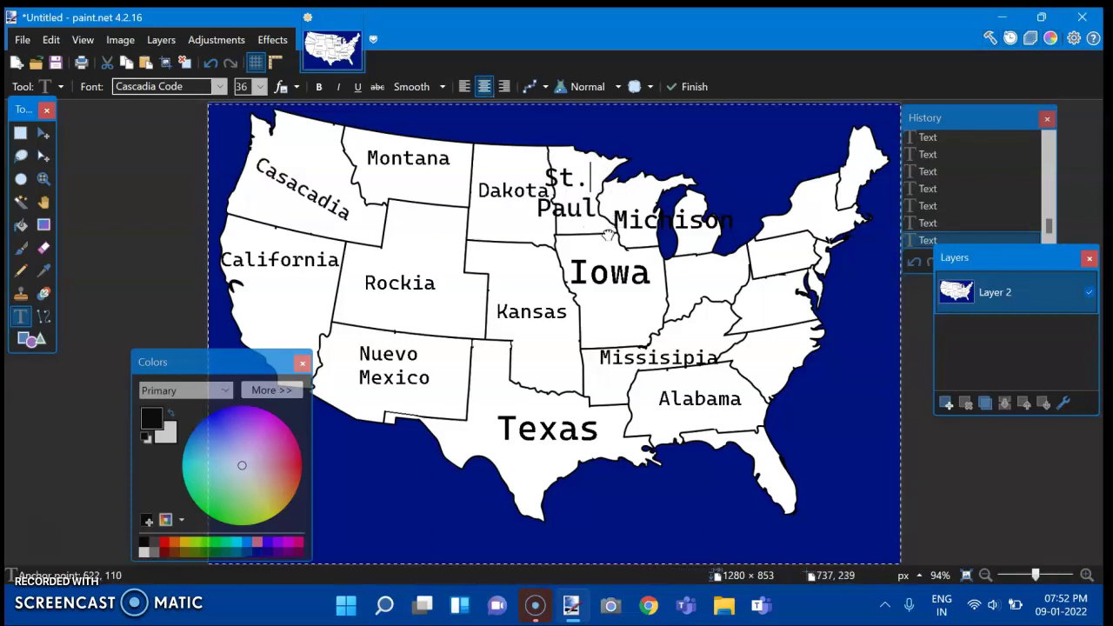
click(678, 261)
text(Ohio)
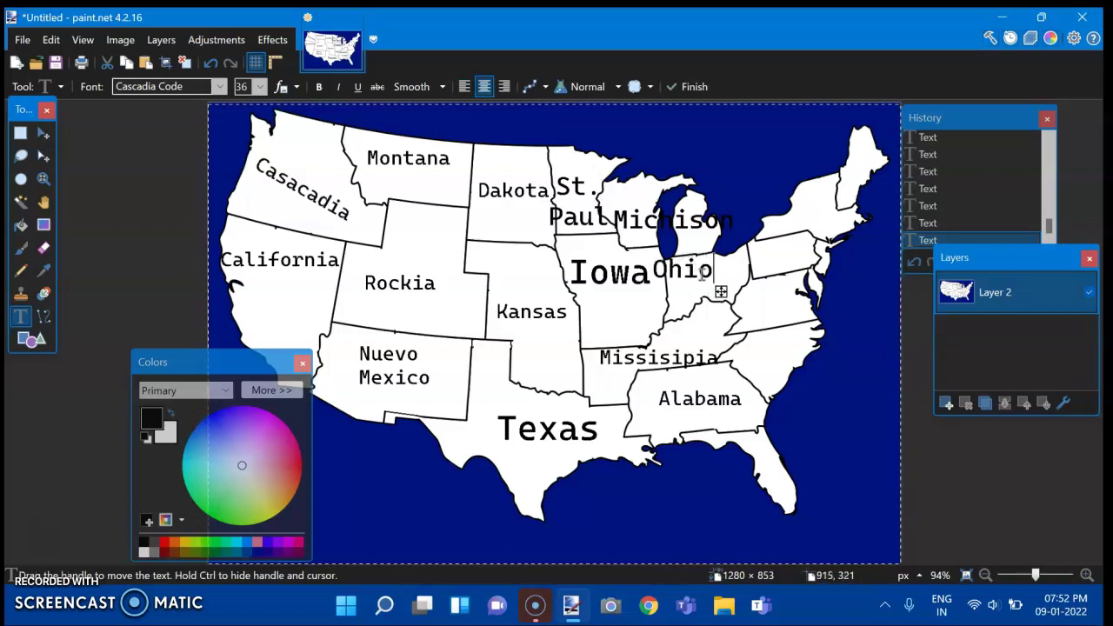
drag(721, 292, 736, 291)
click(750, 363)
text(C)
text(arl)
text(li)
text(n)
text(a)
drag(818, 384, 874, 373)
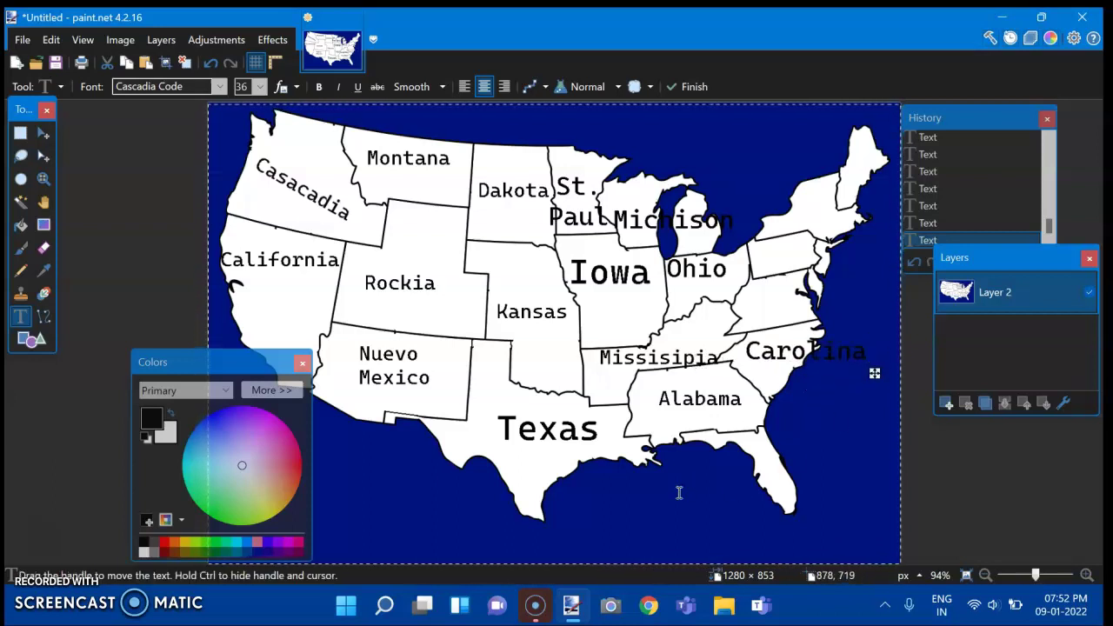
Step: Add Florida and Virginia labels, positioning each in its region
text(Florida)
drag(737, 515, 801, 503)
click(763, 291)
text(Virgun)
key(BackSpace)
text(ina)
key(BackSpace)
key(BackSpace)
key(BackSpace)
key(BackSpace)
text(inia)
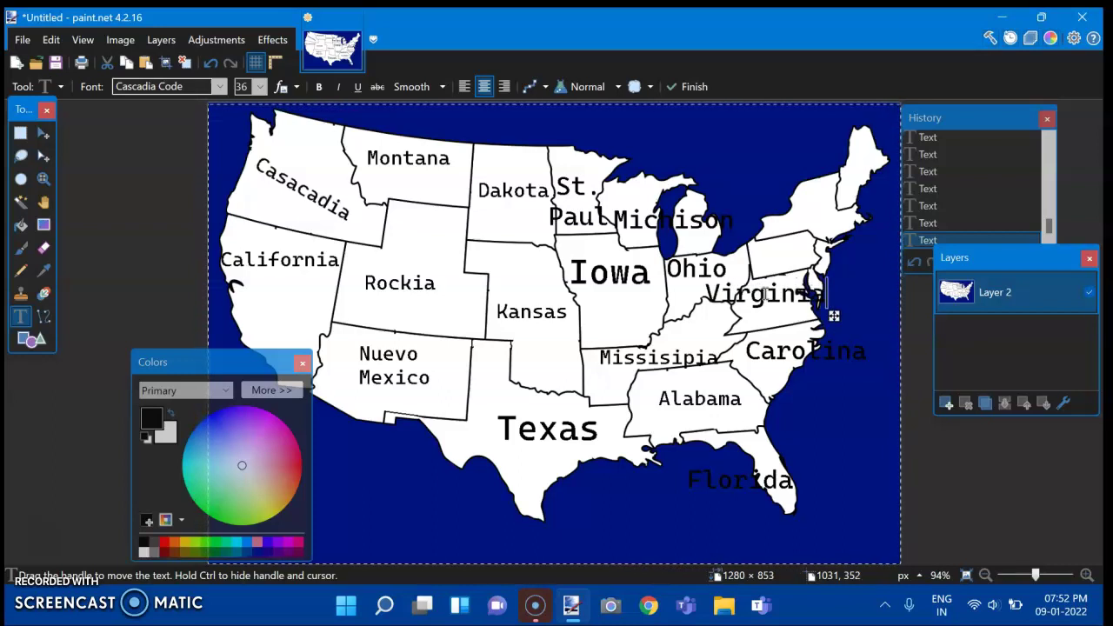
drag(835, 317, 873, 315)
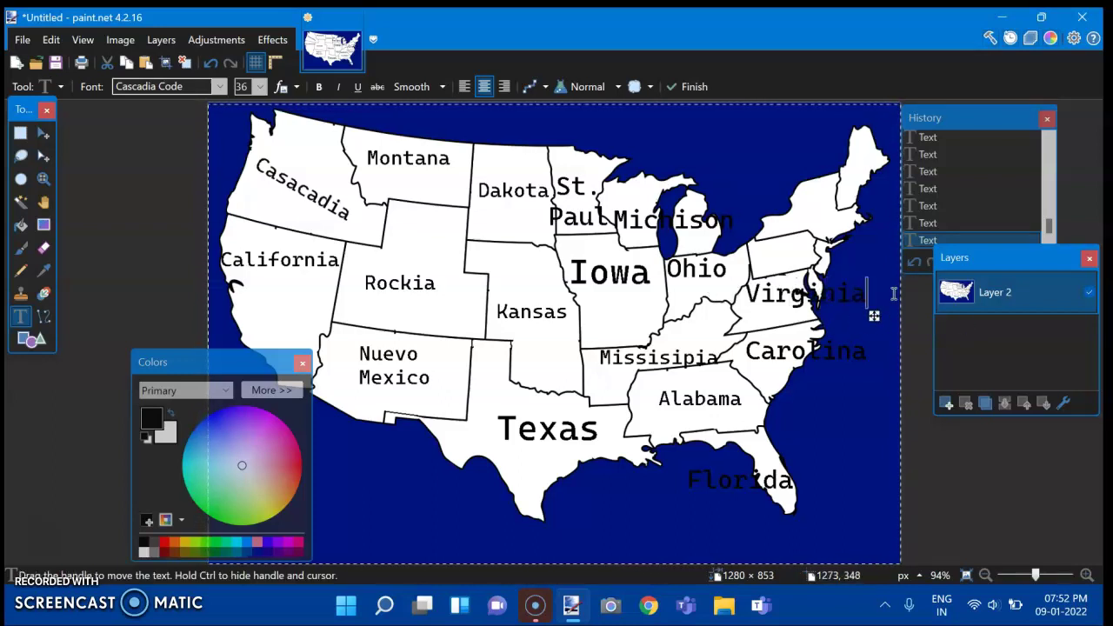
Step: Zoom in, sample the map's white and paint a white touch-up stroke
click(1086, 574)
click(21, 248)
click(43, 271)
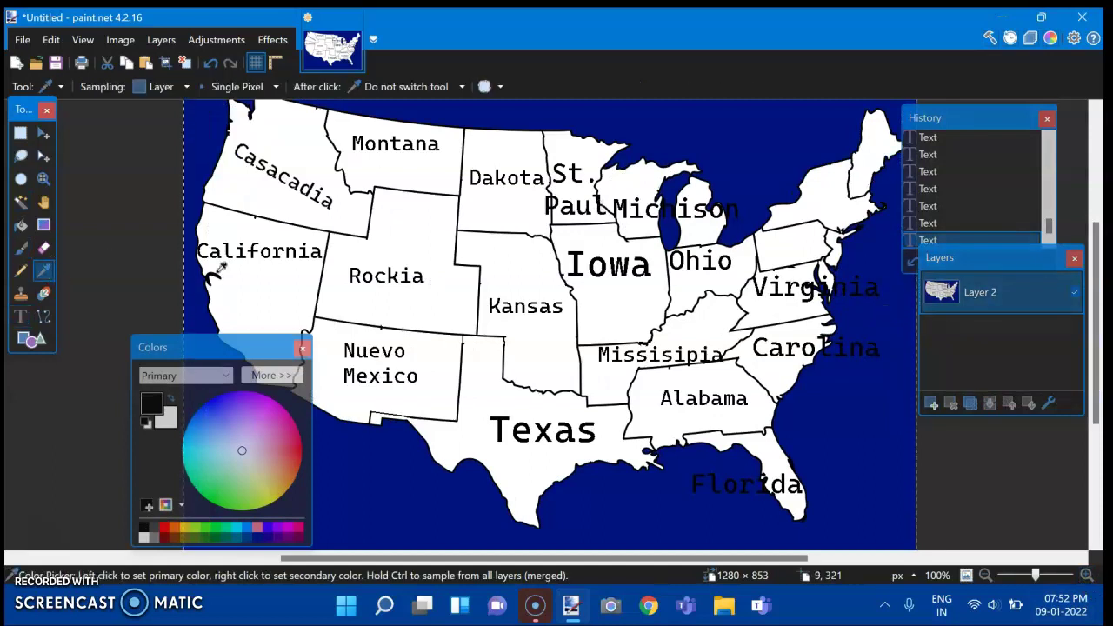
click(261, 283)
click(1086, 575)
drag(648, 557, 827, 539)
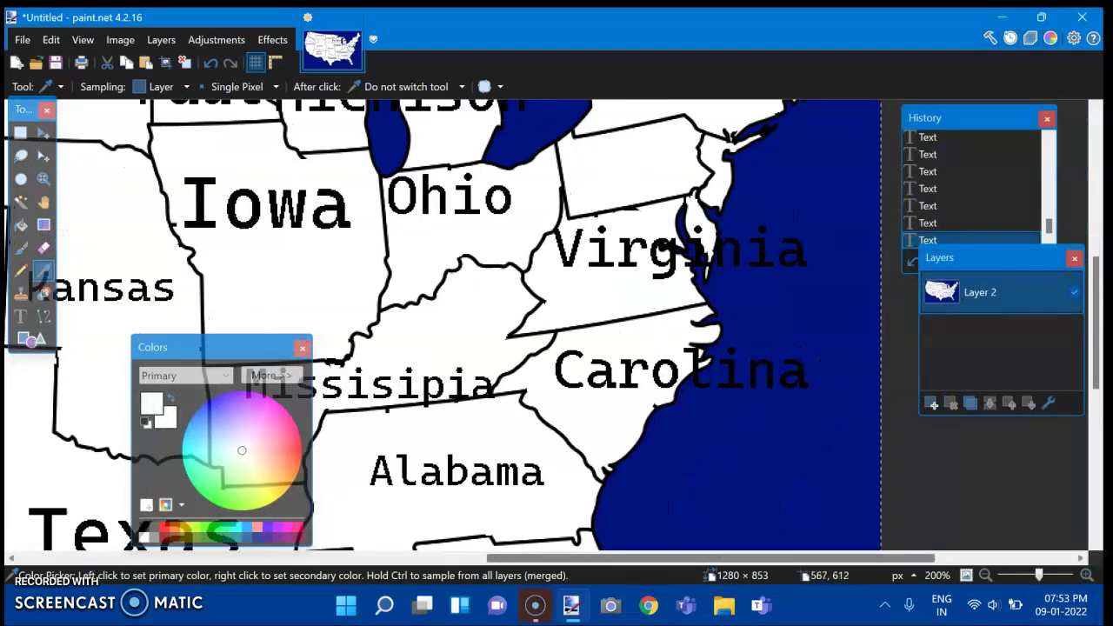
click(21, 250)
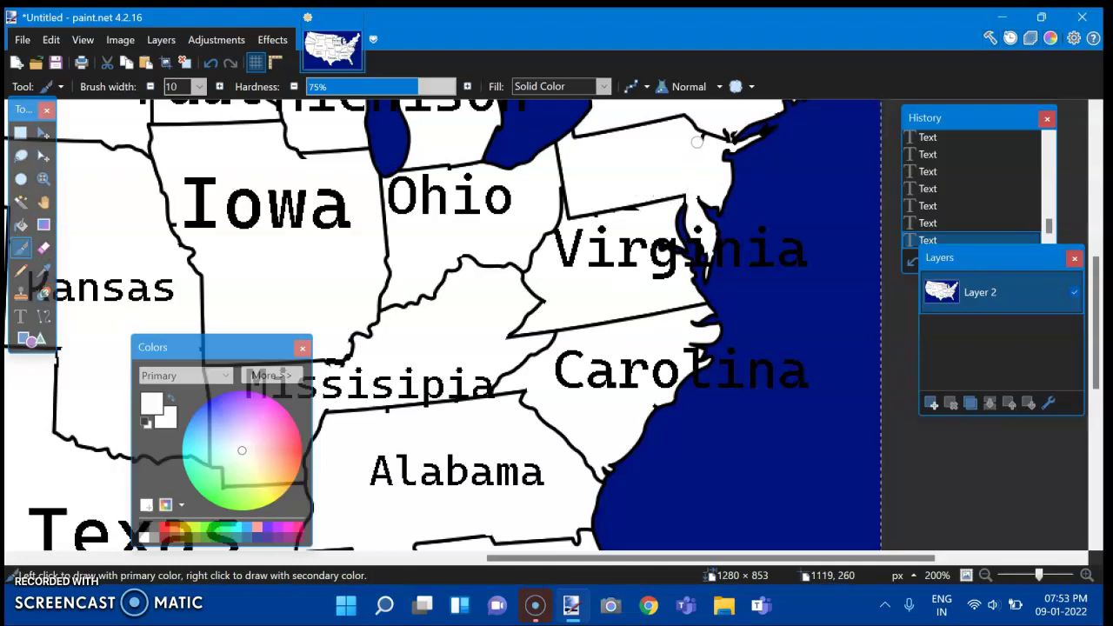
click(700, 141)
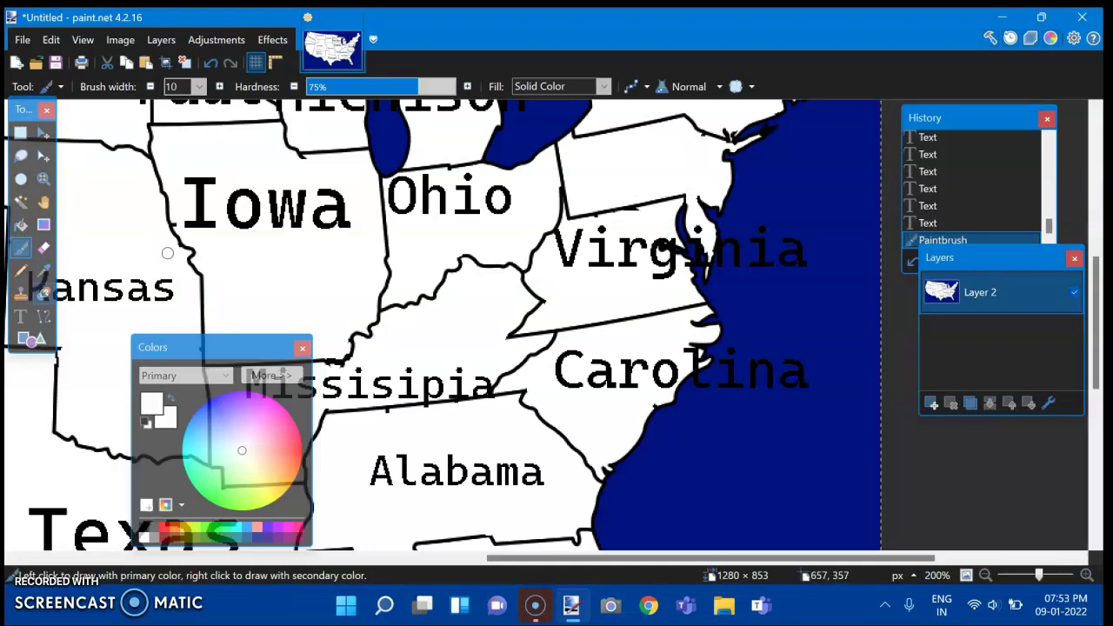
Step: Start a size-28 black text label in Pennsylvania
click(20, 315)
click(258, 87)
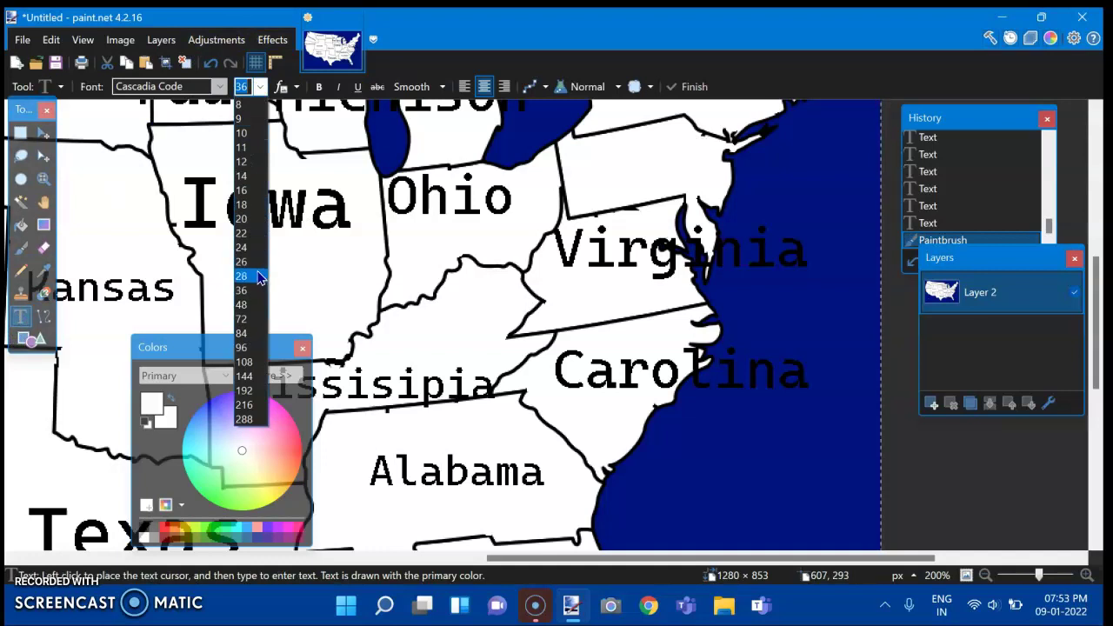
click(243, 131)
click(637, 169)
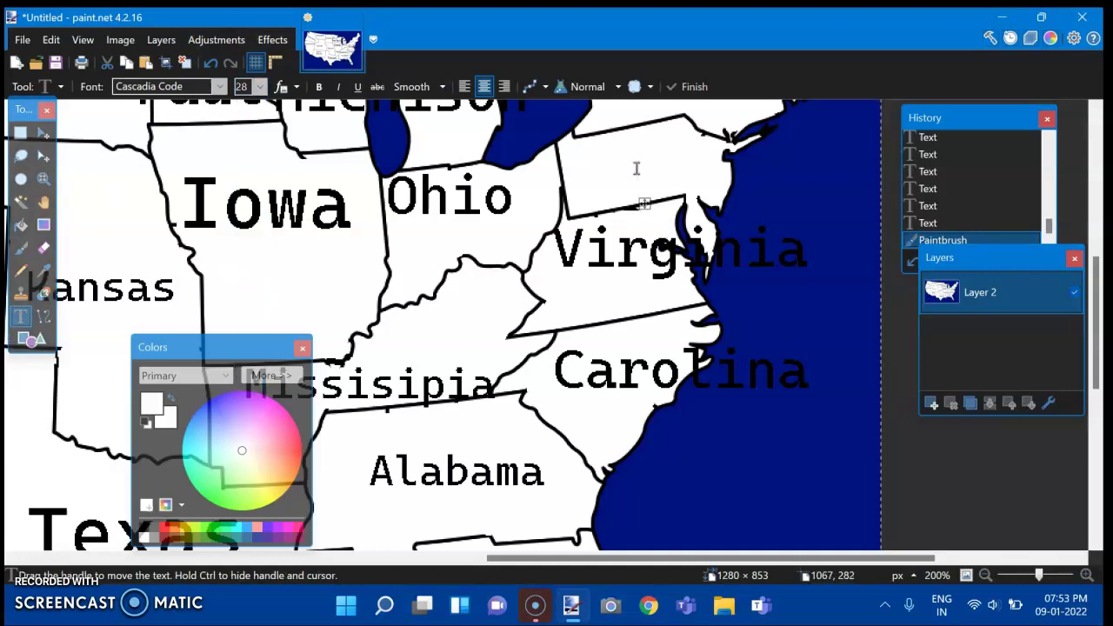
click(588, 169)
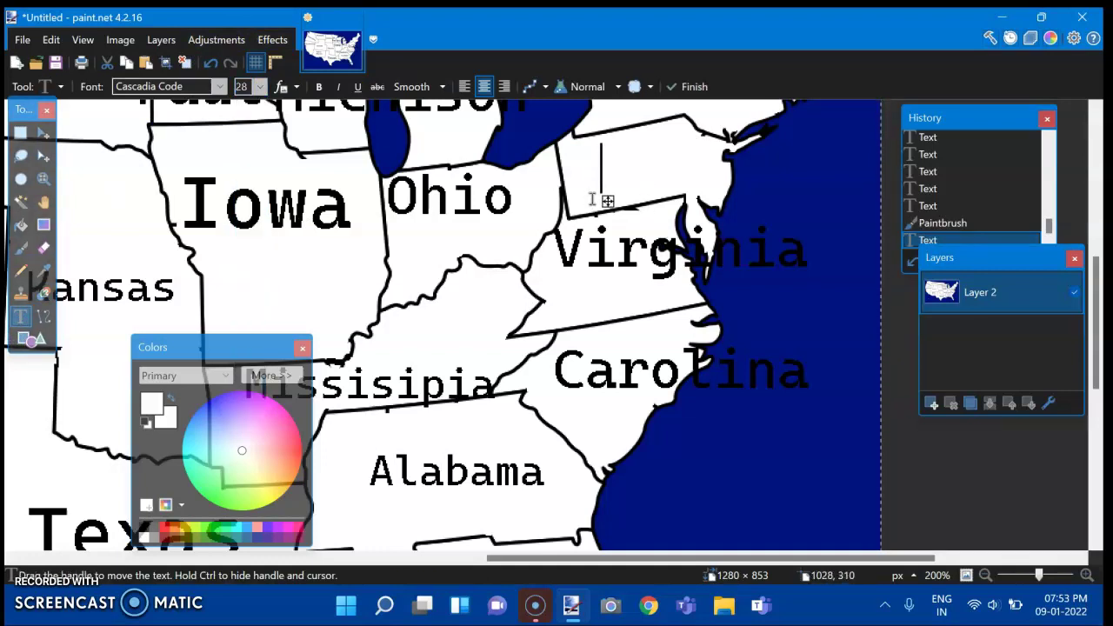
key(BackSpace)
click(144, 528)
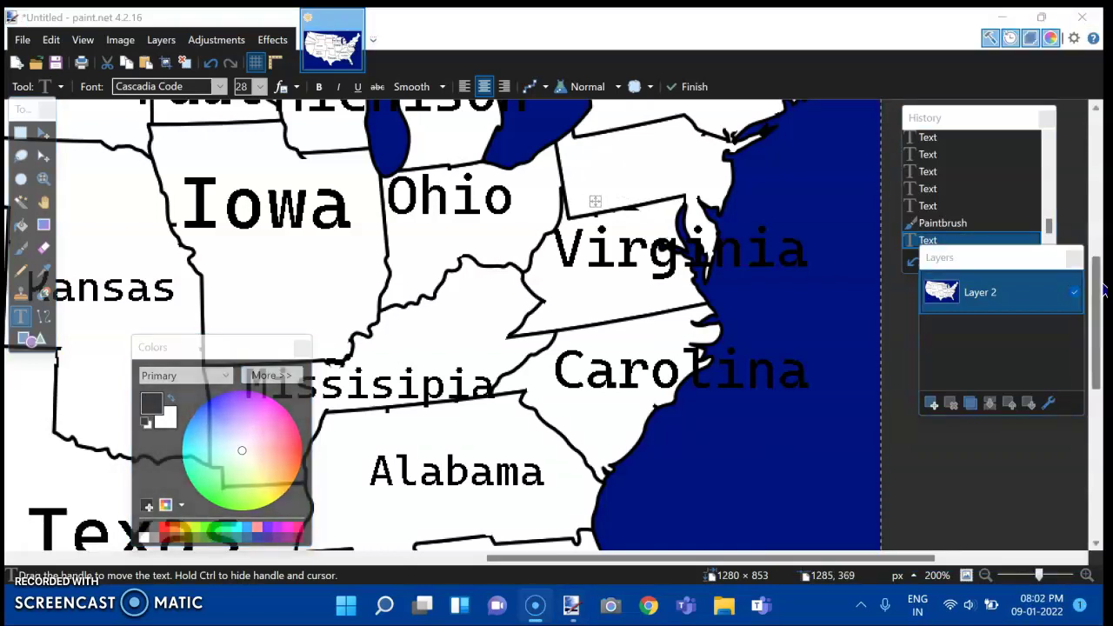
Step: Type a 'Jersia' label and move it up and right
scroll(534, 349, up, 3)
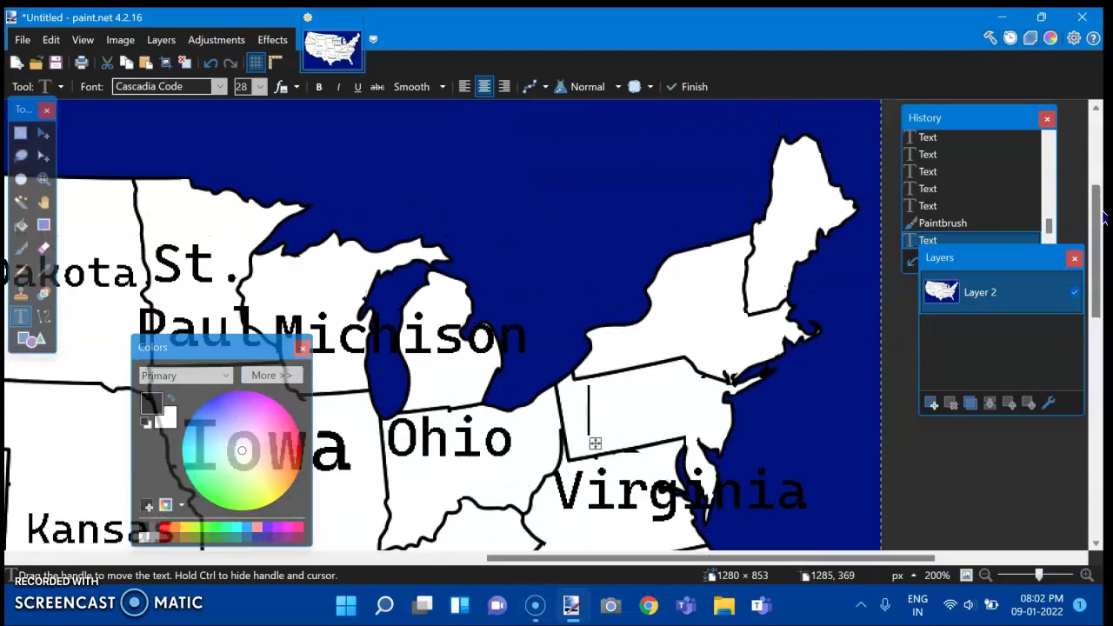
text(Jerseyia)
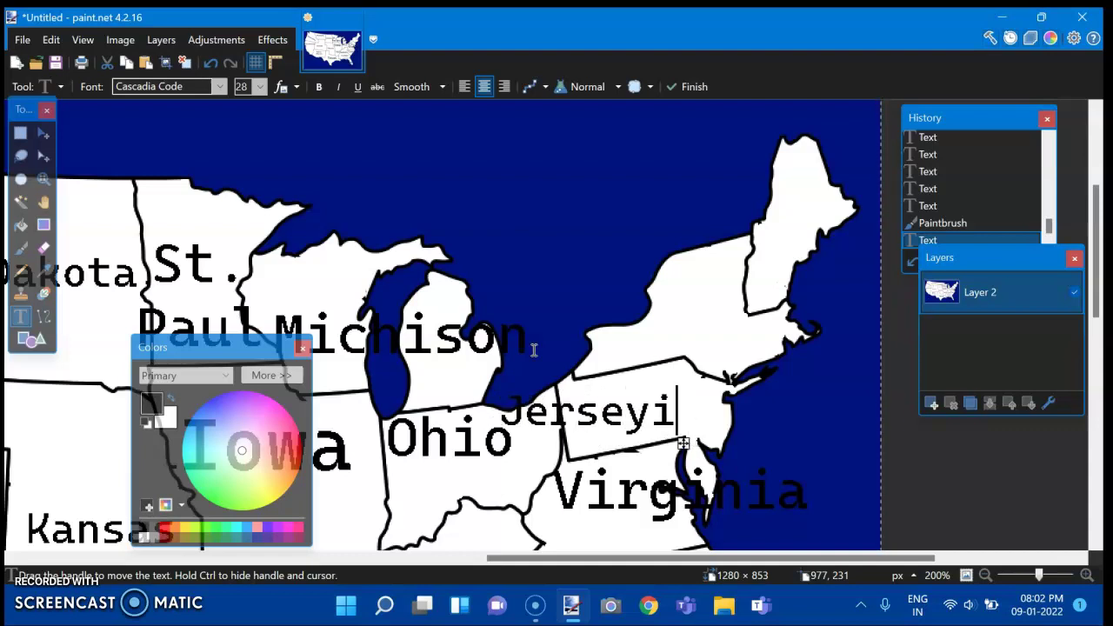
key(BackSpace)
key(BackSpace)
key(BackSpace)
text(ia)
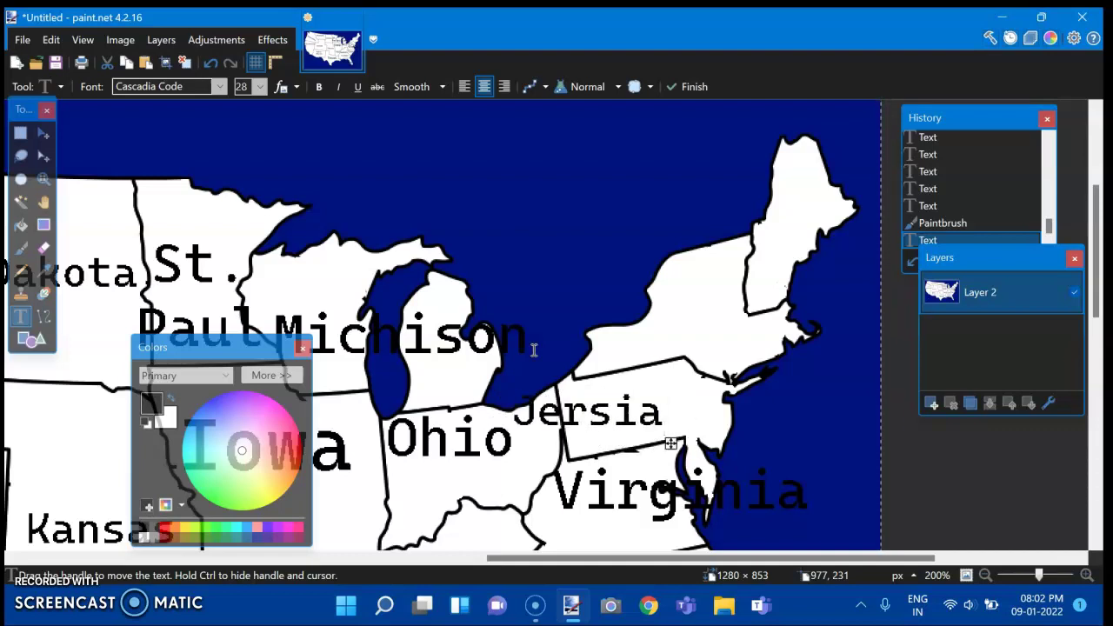
drag(669, 443, 688, 428)
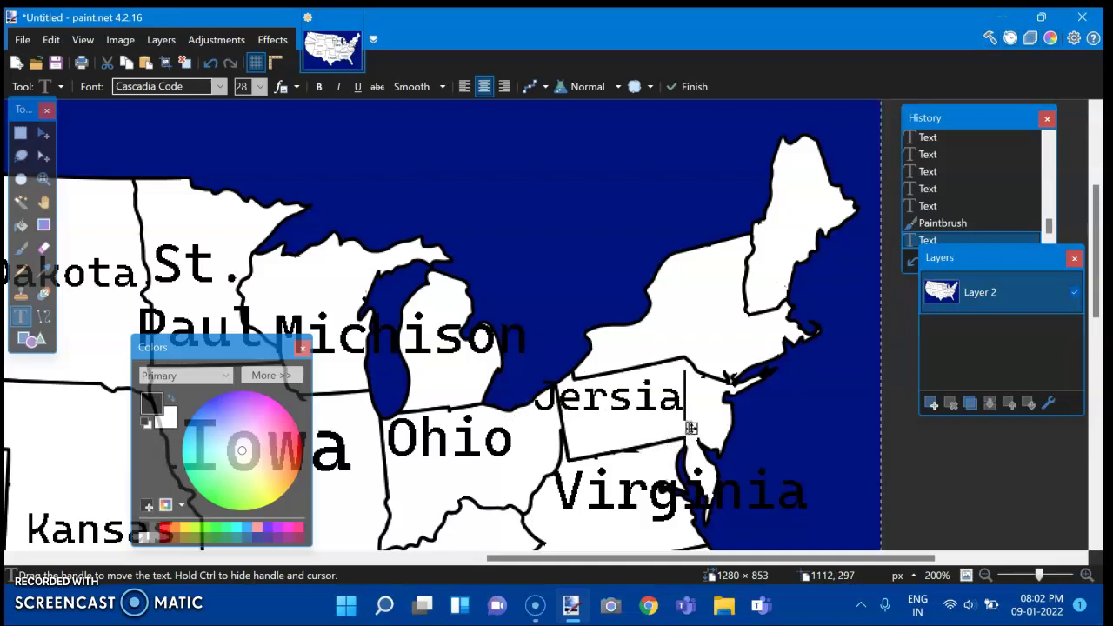
Step: Replace it with 'Pendelsey' and shift it right and down
key(BackSpace)
key(BackSpace)
key(BackSpace)
key(BackSpace)
key(BackSpace)
text(D)
key(BackSpace)
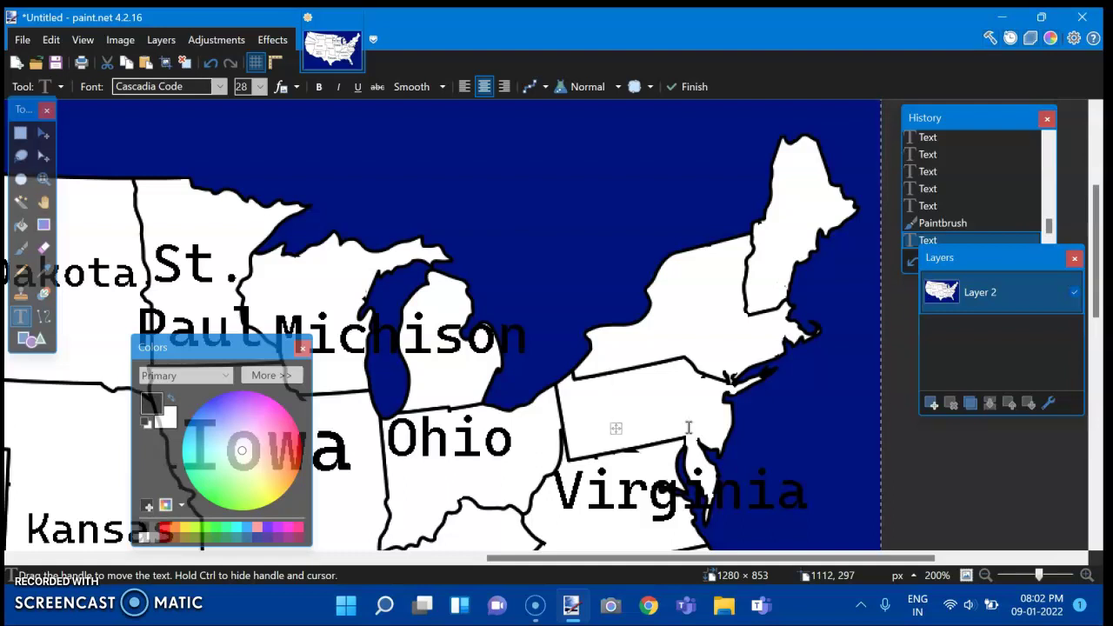
text(Dela)
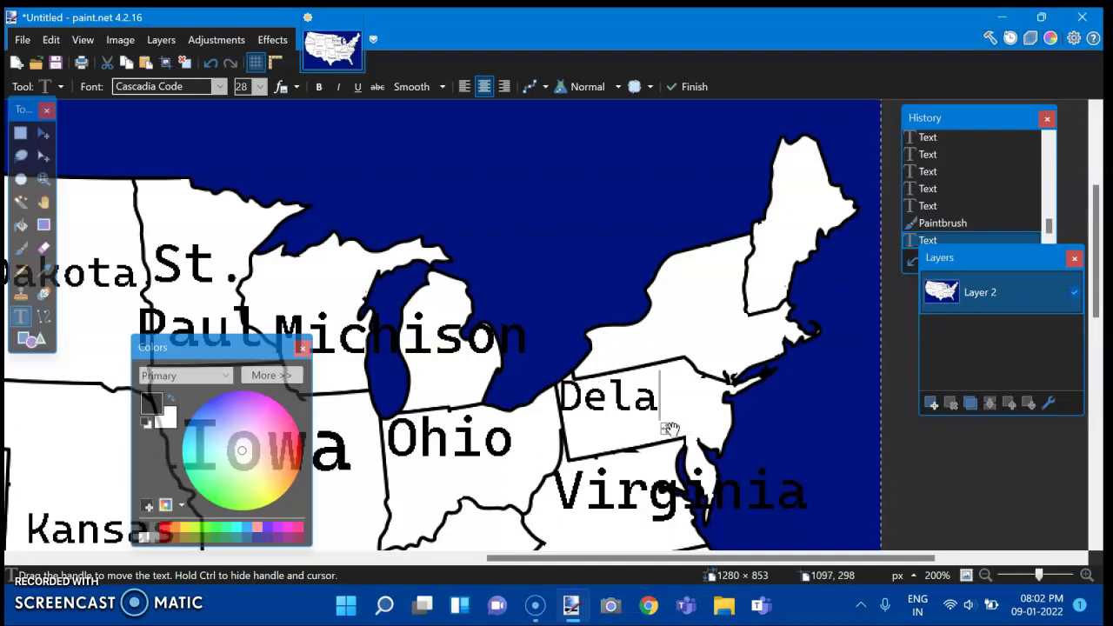
key(BackSpace)
key(BackSpace)
key(BackSpace)
key(BackSpace)
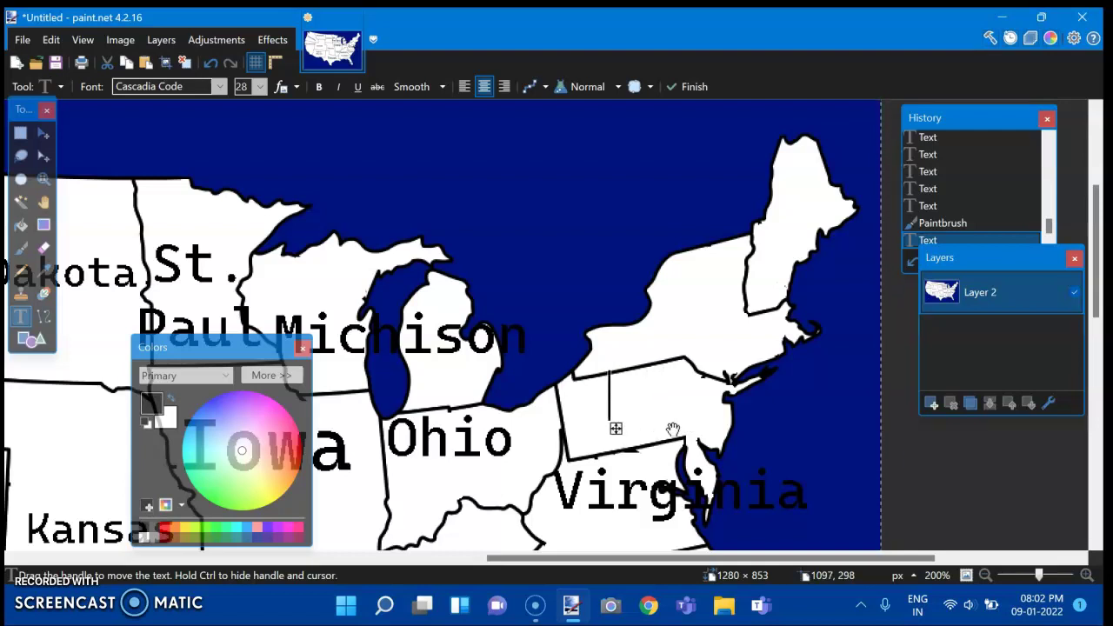
text(O)
key(BackSpace)
text(Pens)
key(BackSpace)
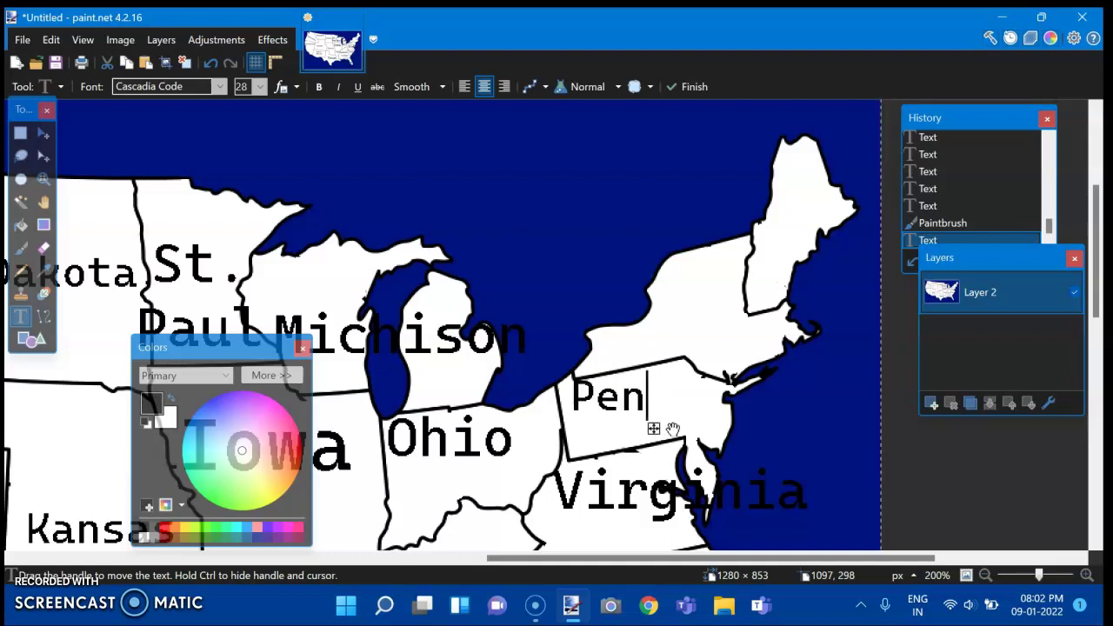
text(delj)
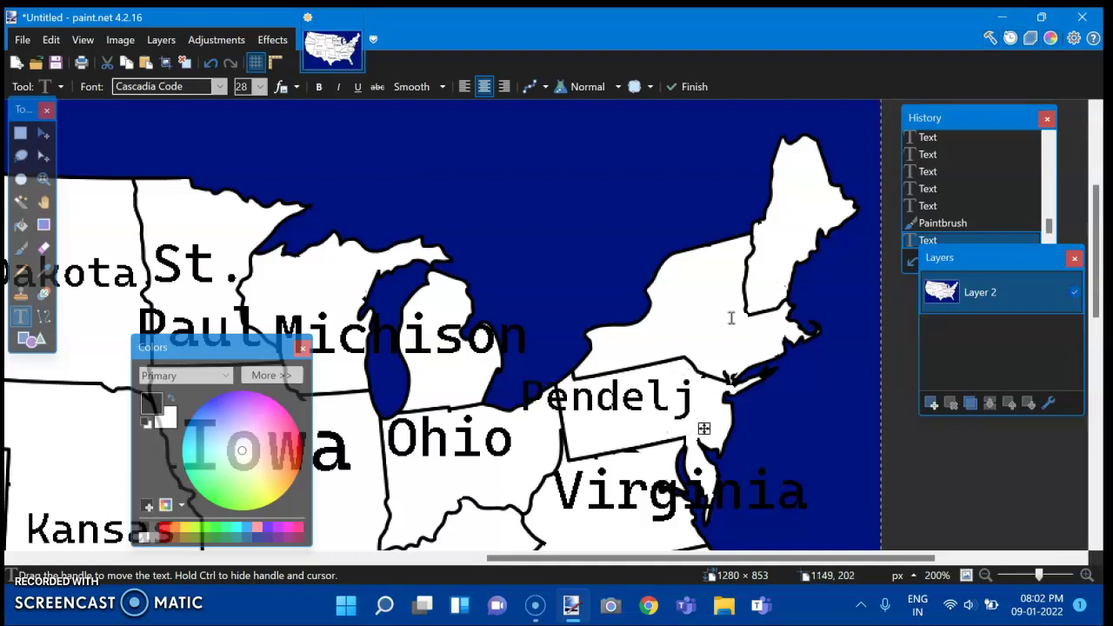
key(BackSpace)
text(sey)
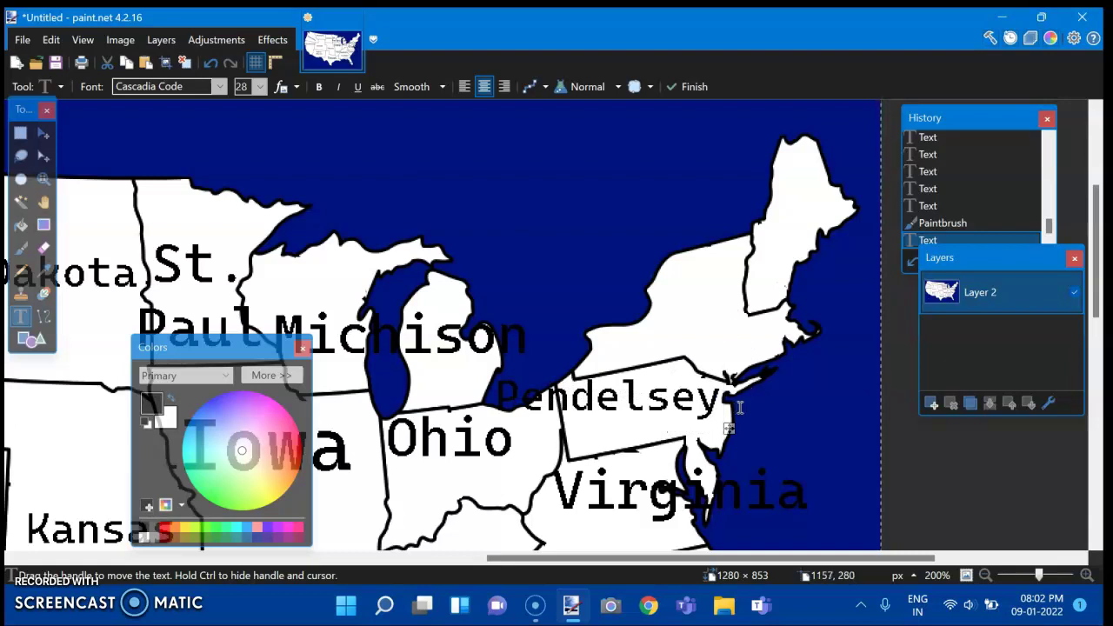
drag(728, 428, 787, 448)
Step: Add a two-line 'New England' label and move it up into the Northeast
click(679, 313)
text(New)
key(Return)
text(Emh)
key(BackSpace)
key(BackSpace)
text(ngland)
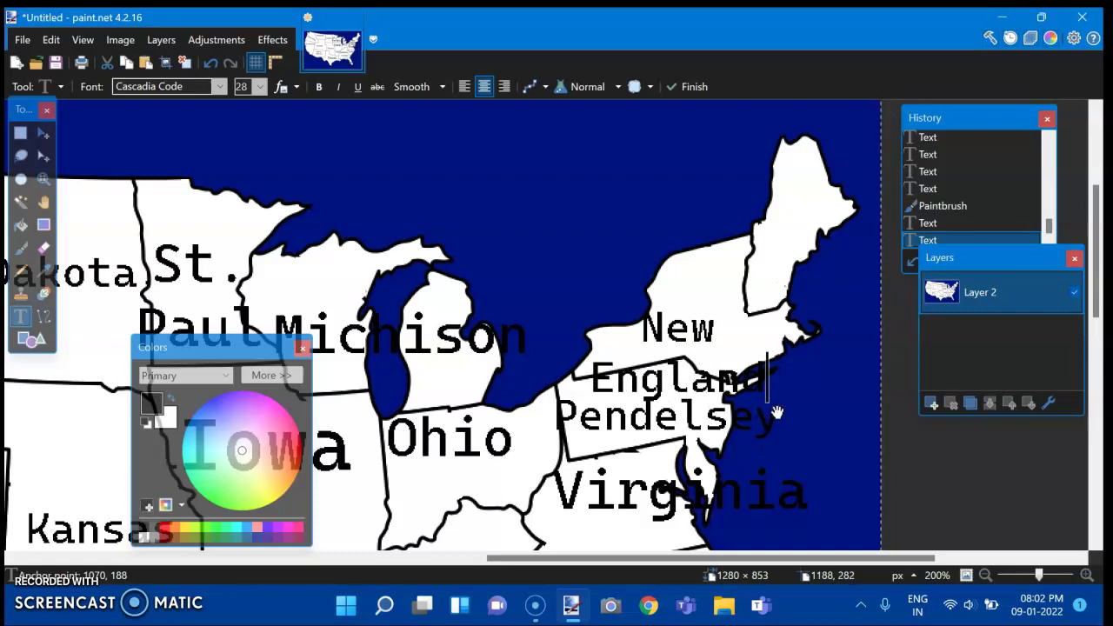
drag(773, 410, 768, 372)
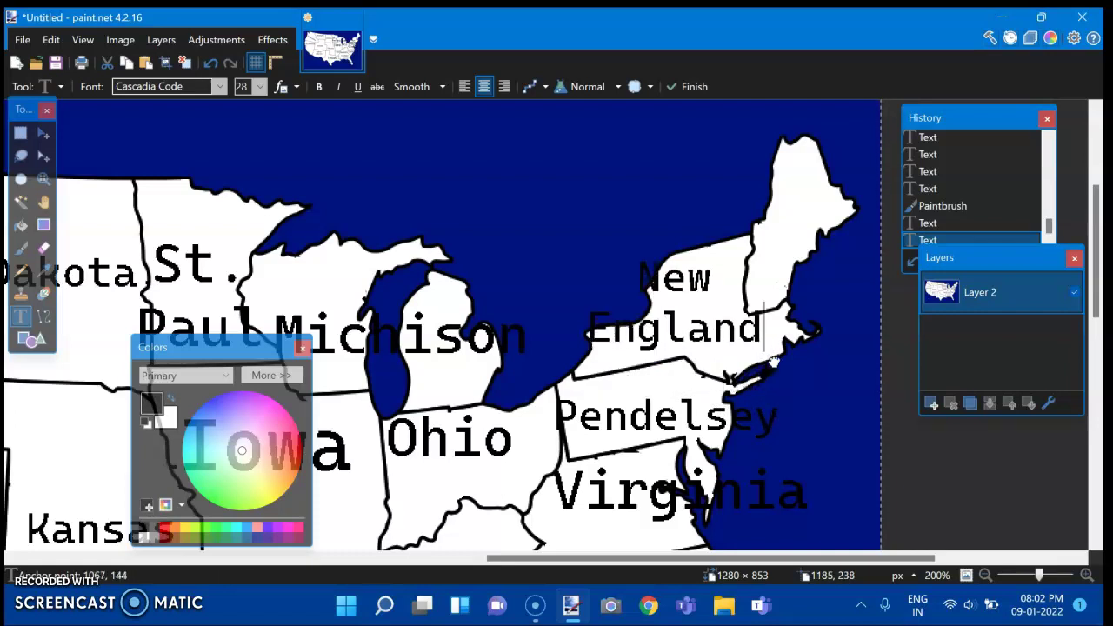
Step: Add a 'Maine' label inside Maine and drag it into place
click(770, 196)
text(Maine)
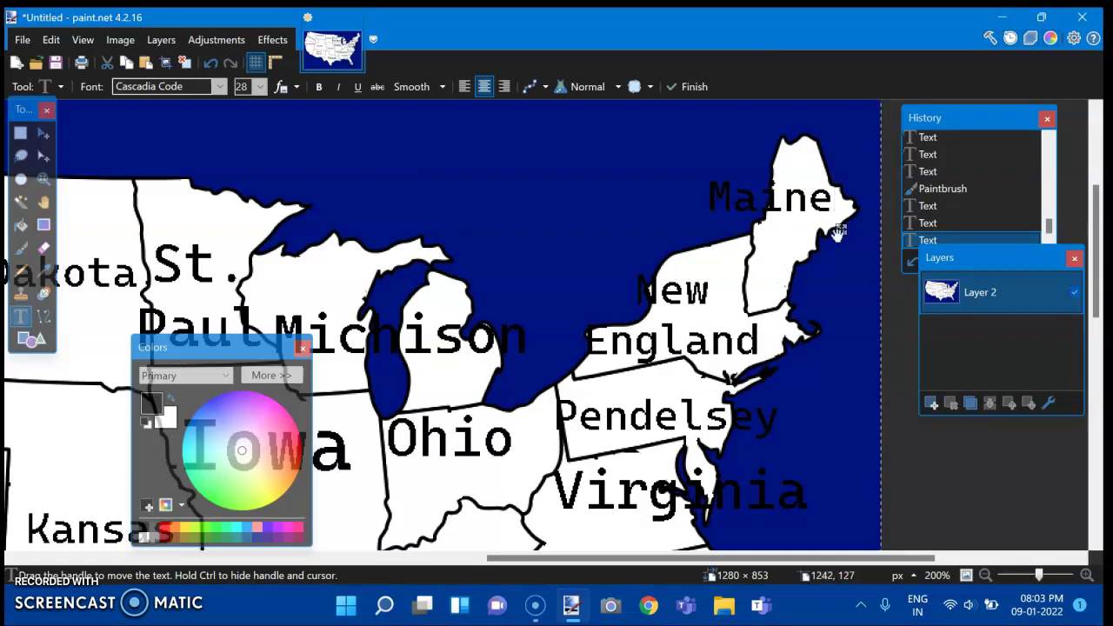
drag(841, 229, 853, 266)
click(1100, 395)
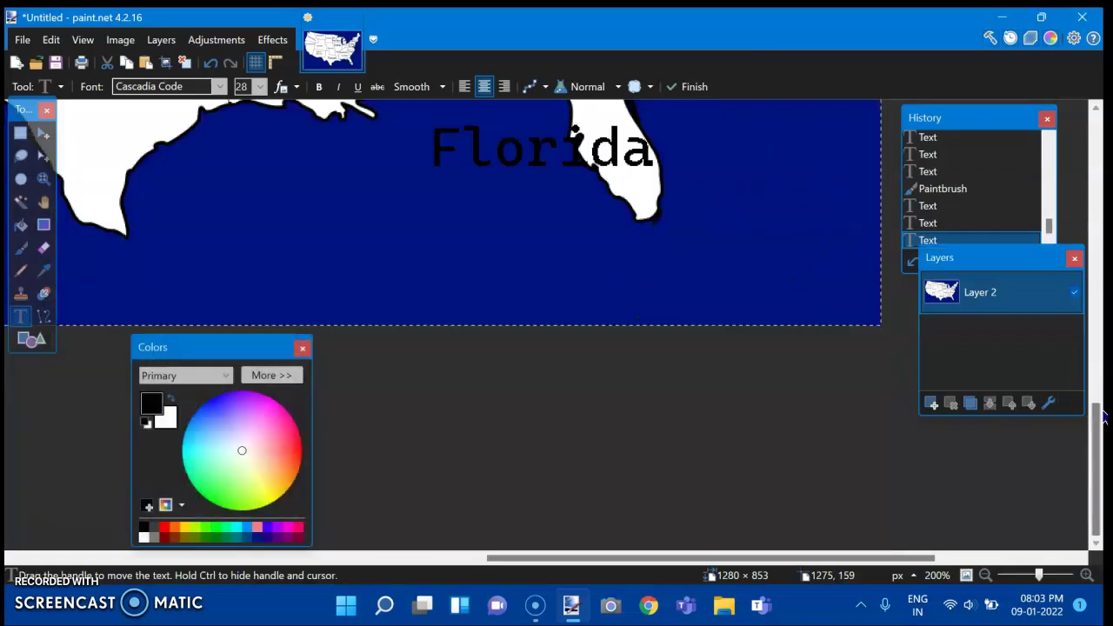
Step: Zoom in on Alabama with the Line/Curve tool selected
click(1100, 396)
click(1100, 522)
scroll(522, 348, up, 3)
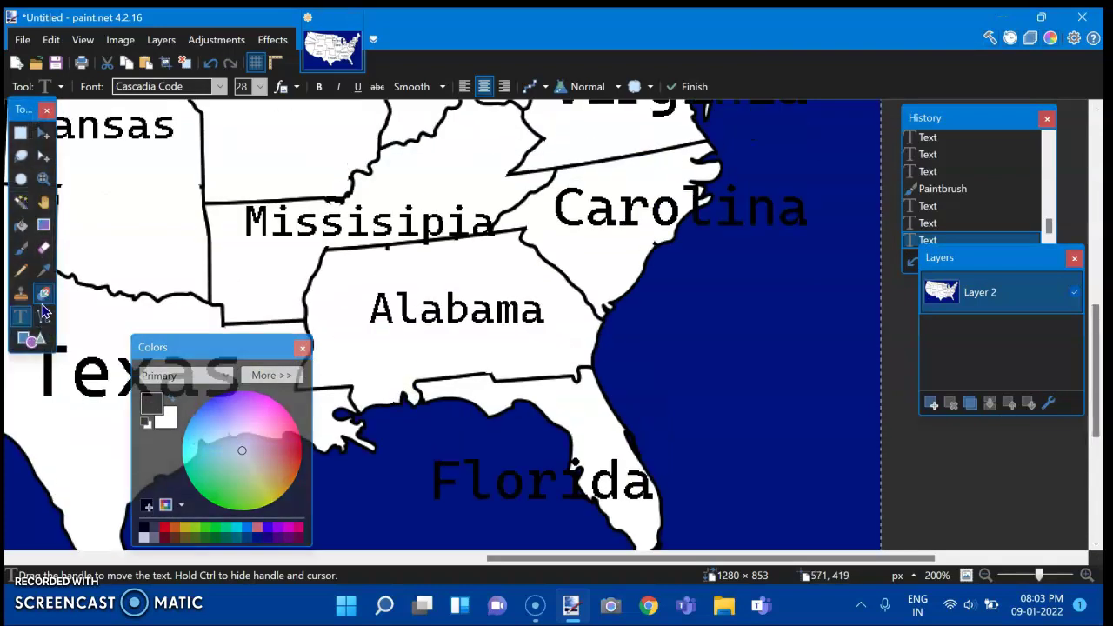
click(44, 293)
click(43, 317)
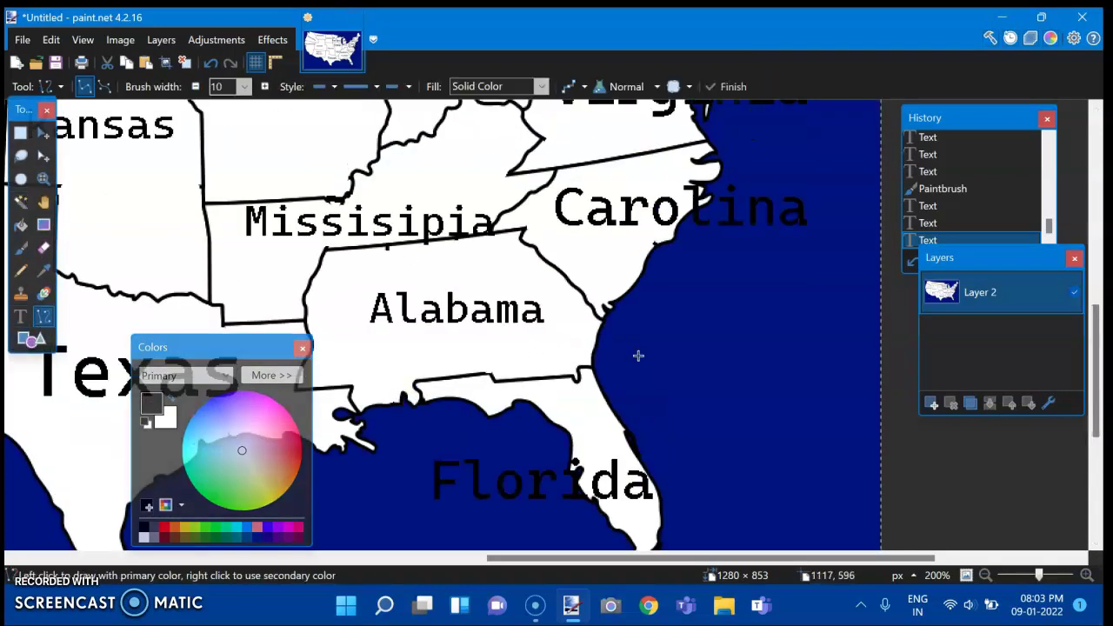
click(1089, 575)
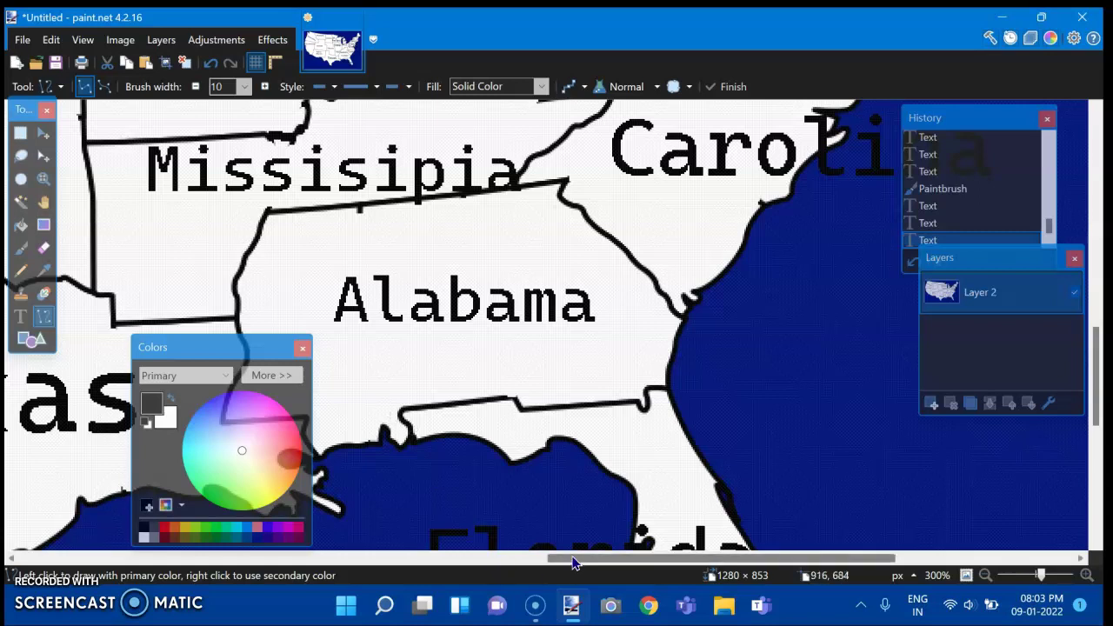
Step: Redraw Alabama's southern border as a width-2 straight line, replacing a thick first attempt
drag(577, 567, 533, 567)
drag(448, 415, 713, 391)
key(ctrl+z)
click(249, 87)
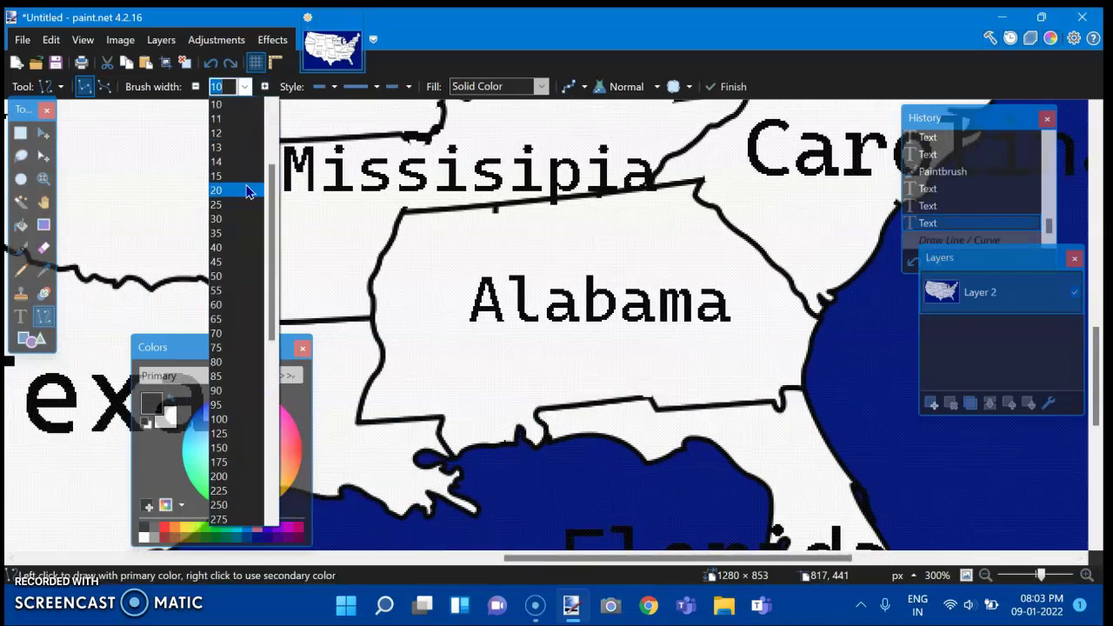
click(252, 129)
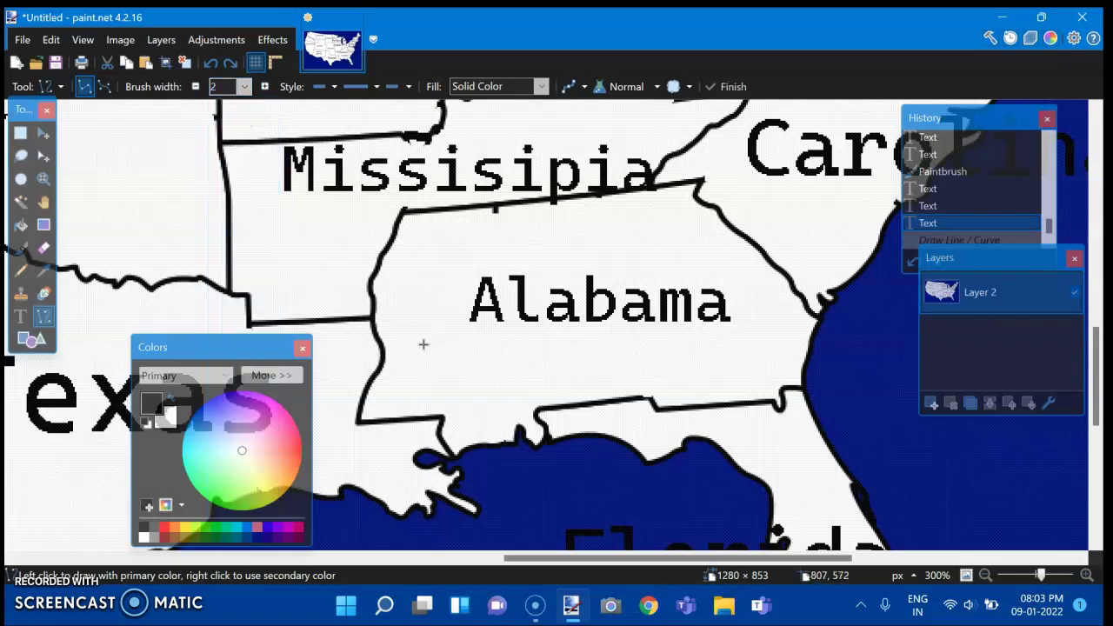
drag(445, 416, 797, 385)
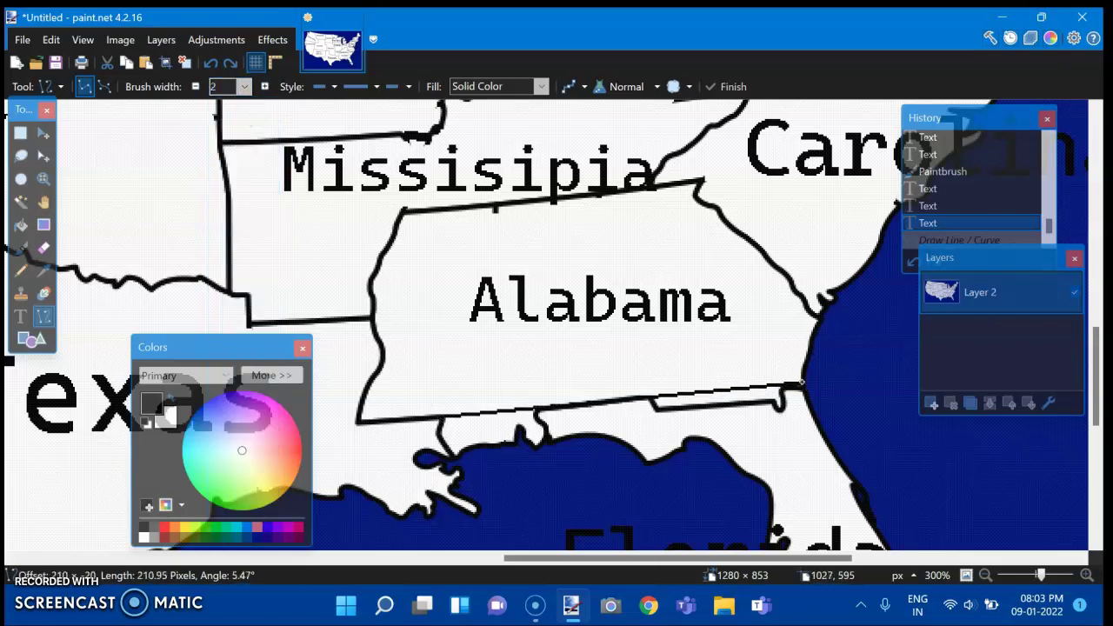
click(23, 250)
Step: Paint leftover marks below the border white with a width-10 brush, then zoom out to the whole map
click(22, 249)
click(198, 86)
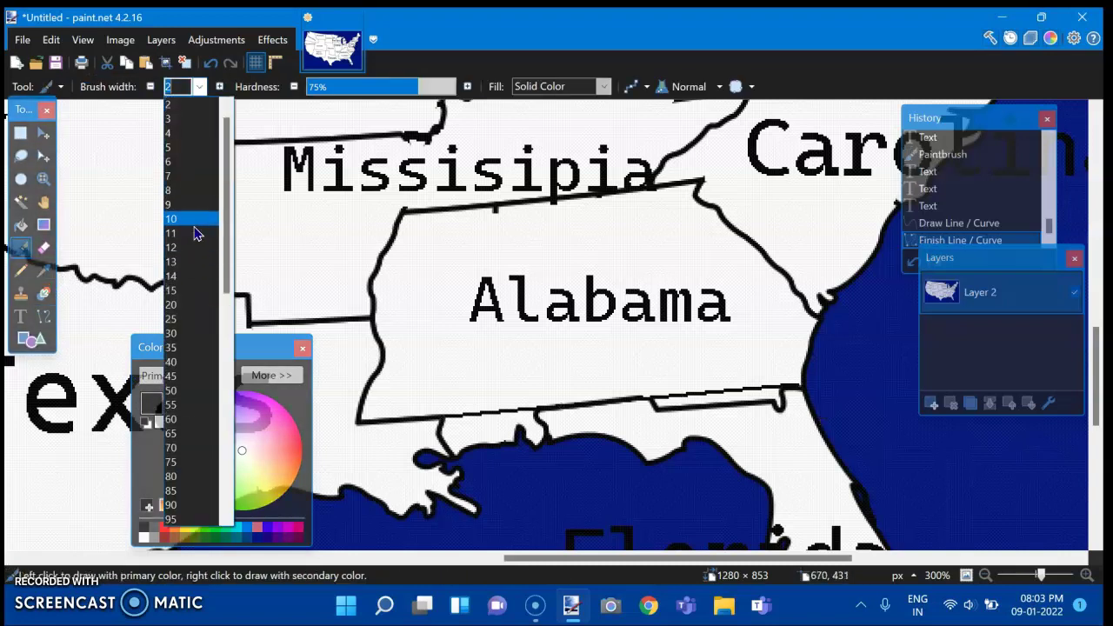
click(189, 213)
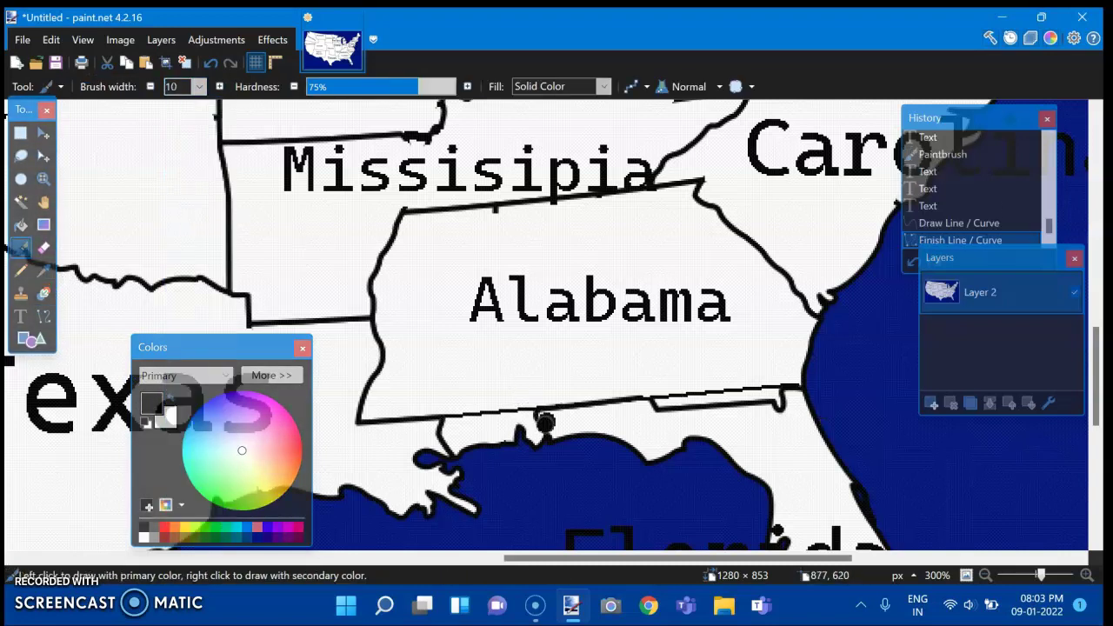
key(ctrl+z)
click(144, 537)
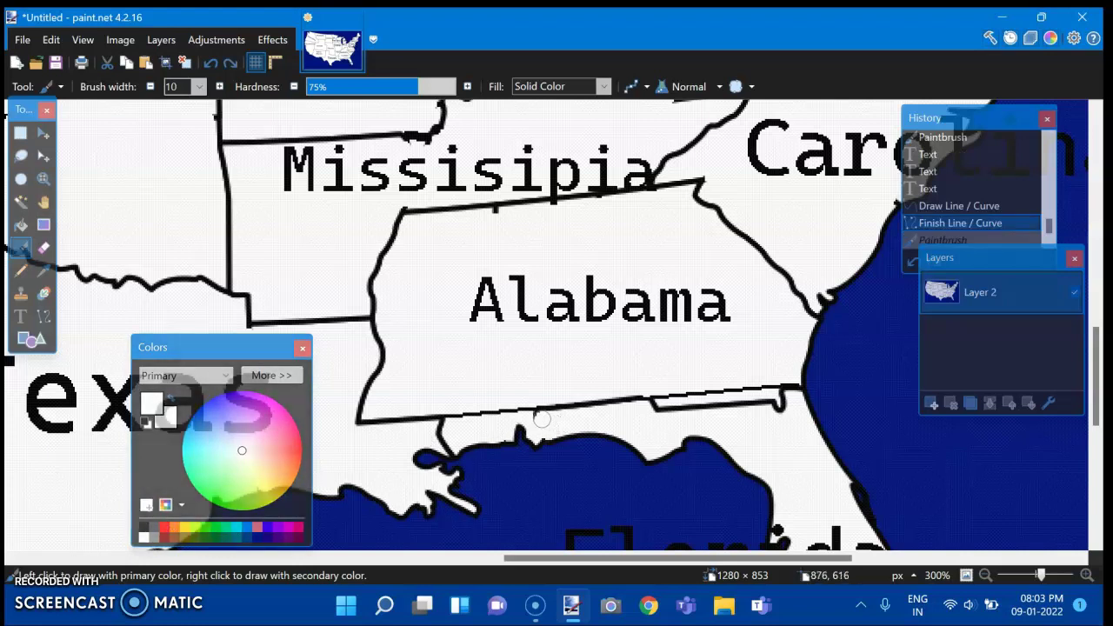
drag(540, 420, 542, 426)
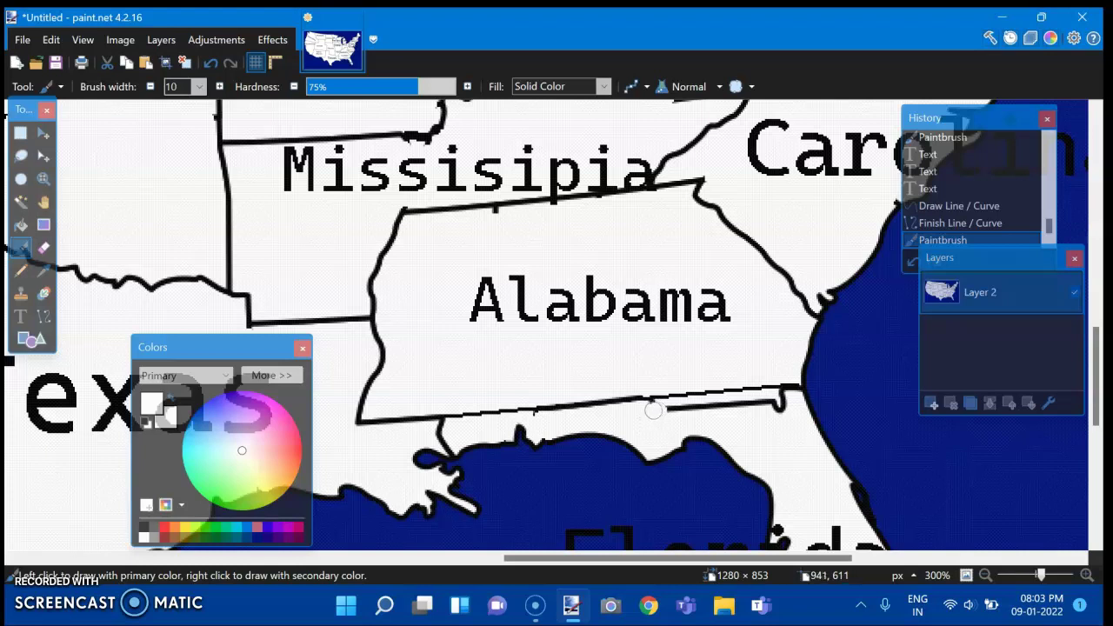
click(781, 401)
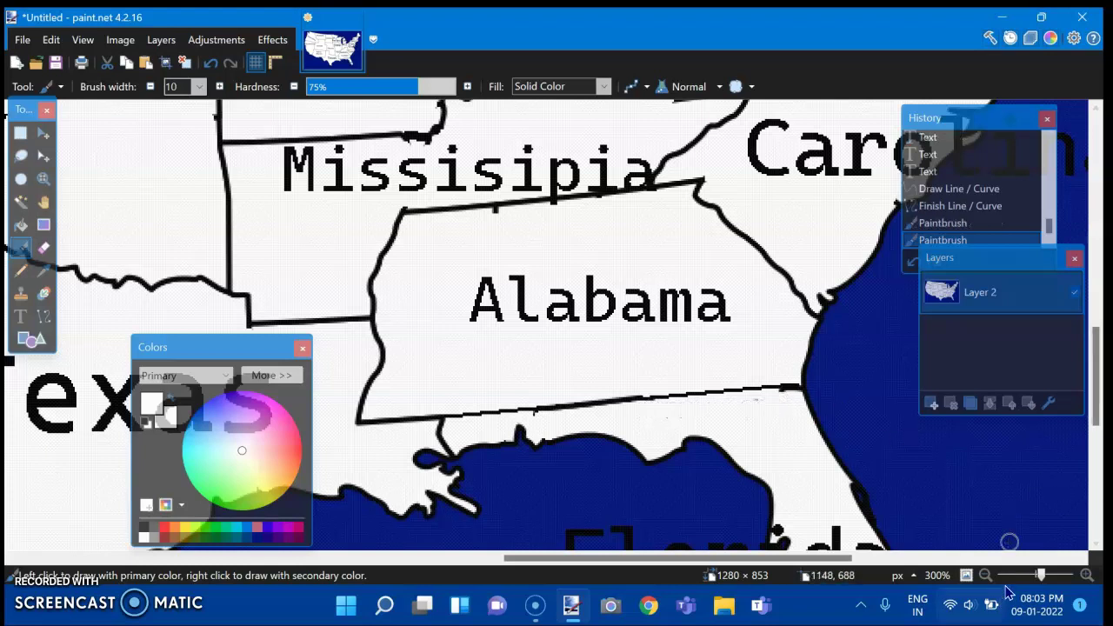
click(966, 574)
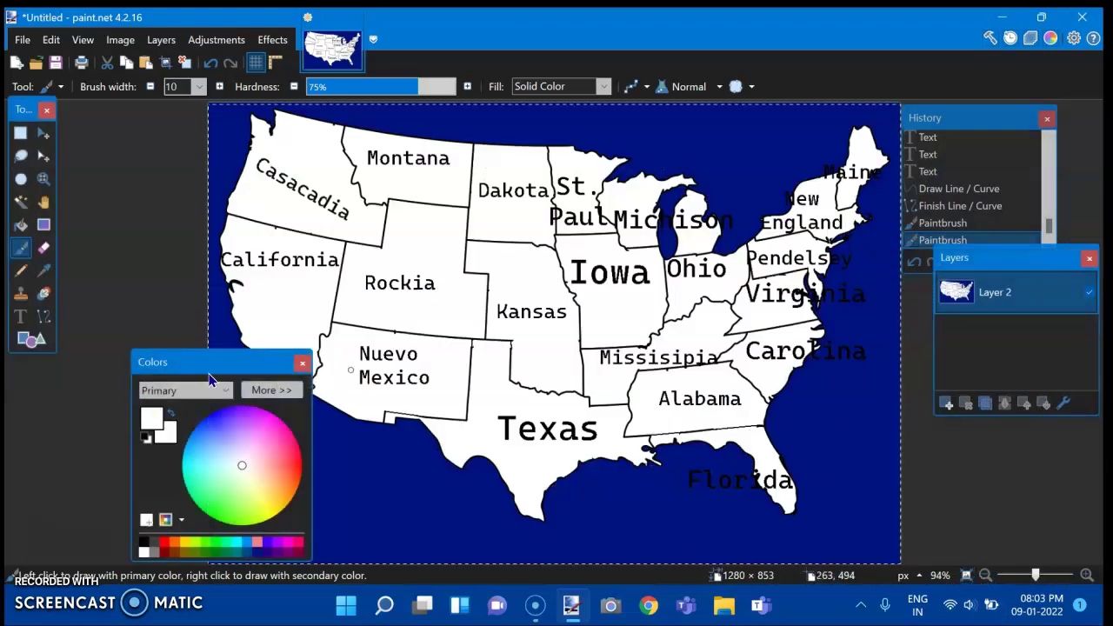
drag(210, 371, 115, 380)
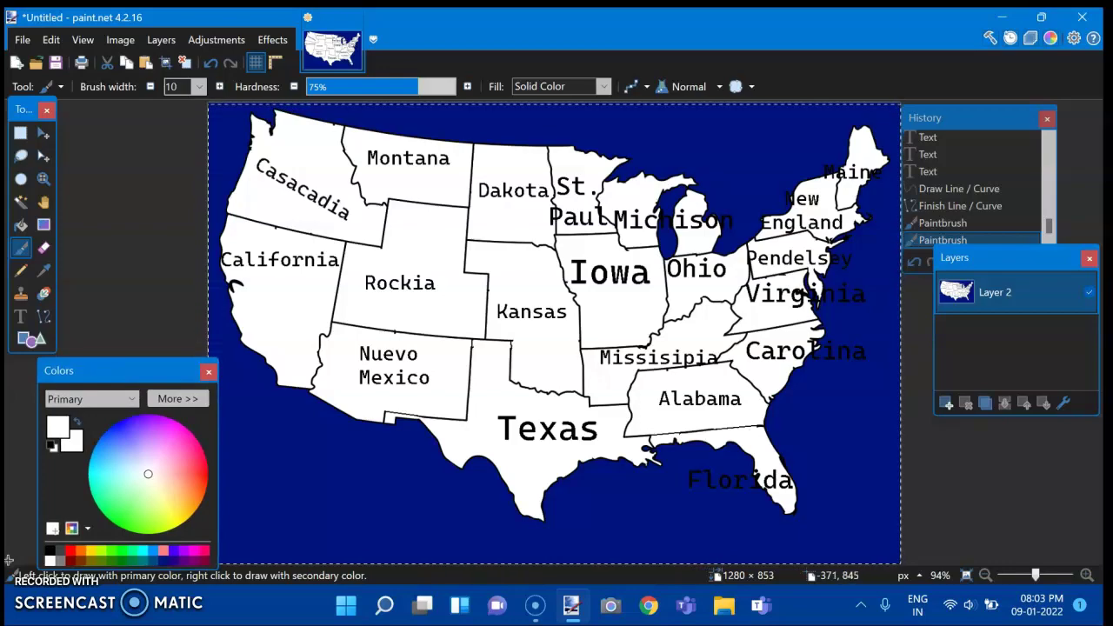